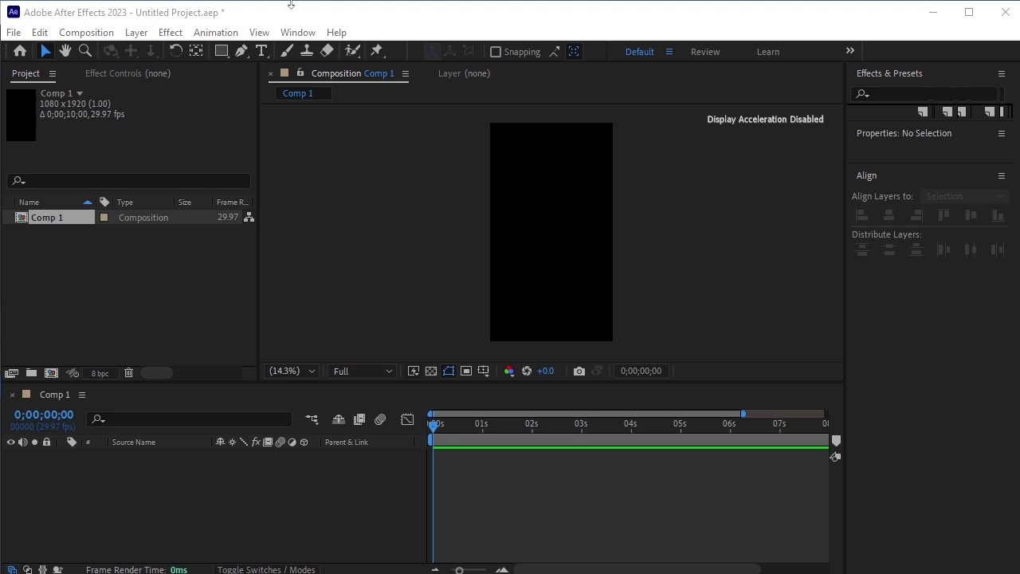
Step: Create a text layer reading "sale" in Comp 1
{"action": "left_click", "coordinate": [261, 50]}
{"action": "left_click", "coordinate": [519, 216]}
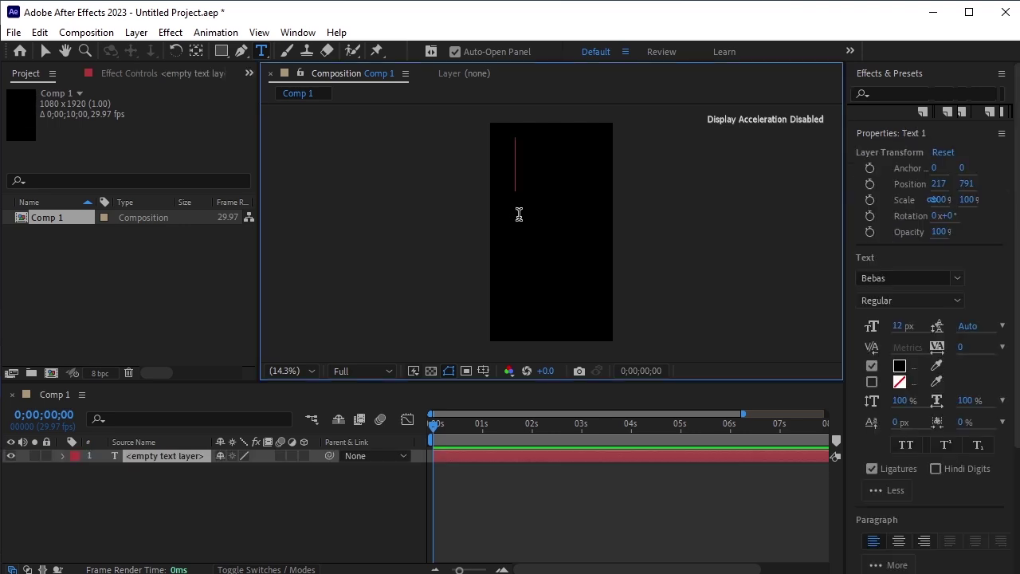
{"action": "type", "text": "sale"}
{"action": "key", "text": "ctrl+Return"}
Step: Centre the sale layer's anchor point on its letters and move the text near the composition's top, at about 484, 264
{"action": "left_click", "coordinate": [197, 50]}
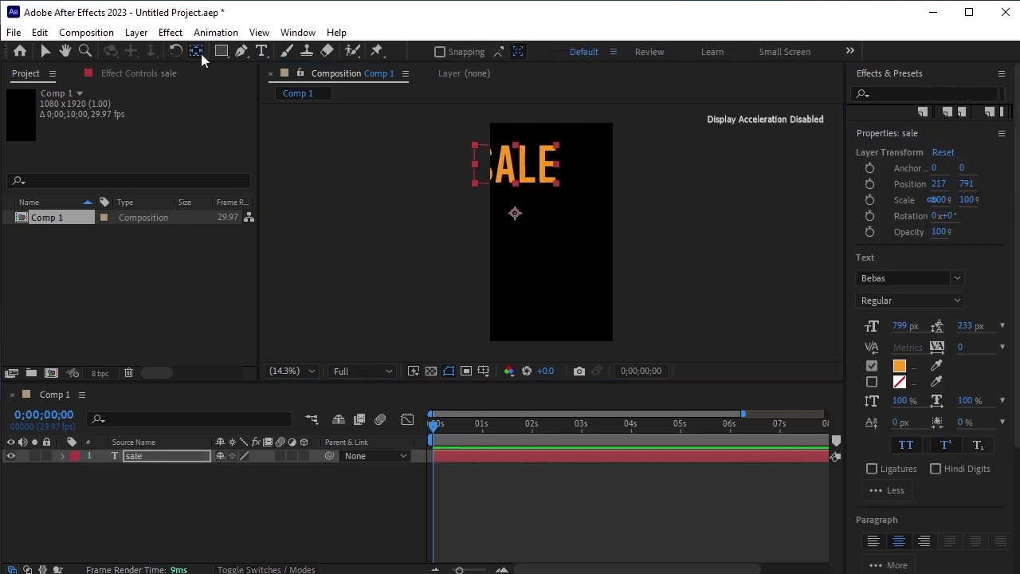
{"action": "left_click_drag", "start_coordinate": [533, 187], "coordinate": [555, 170]}
{"action": "key", "text": "v"}
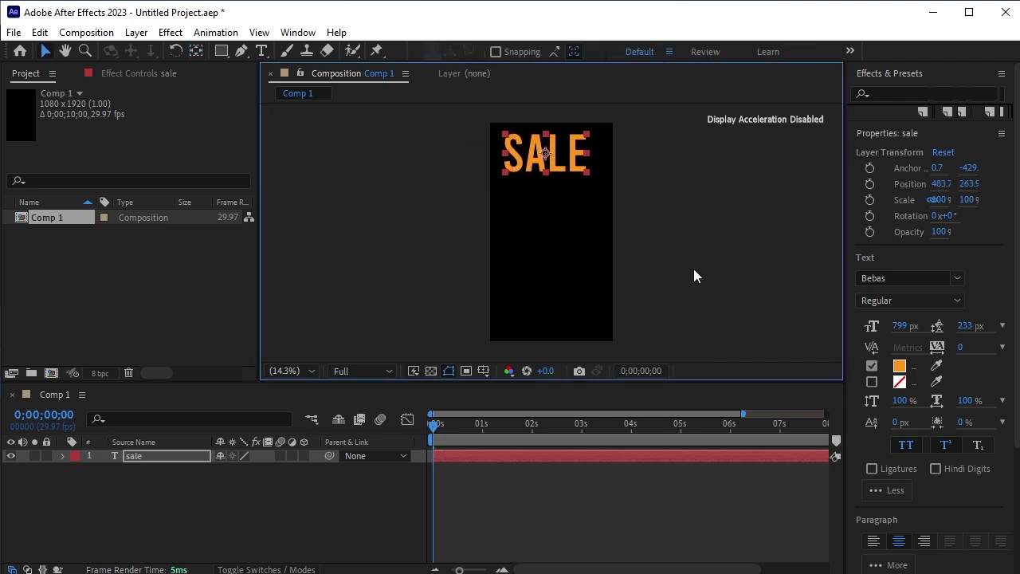
Step: Enlarge the sale text to 1028 px and reposition it inside the frame's upper edge at about 519, 383
{"action": "left_click_drag", "start_coordinate": [897, 326], "coordinate": [996, 318]}
{"action": "left_click_drag", "start_coordinate": [899, 326], "coordinate": [942, 321]}
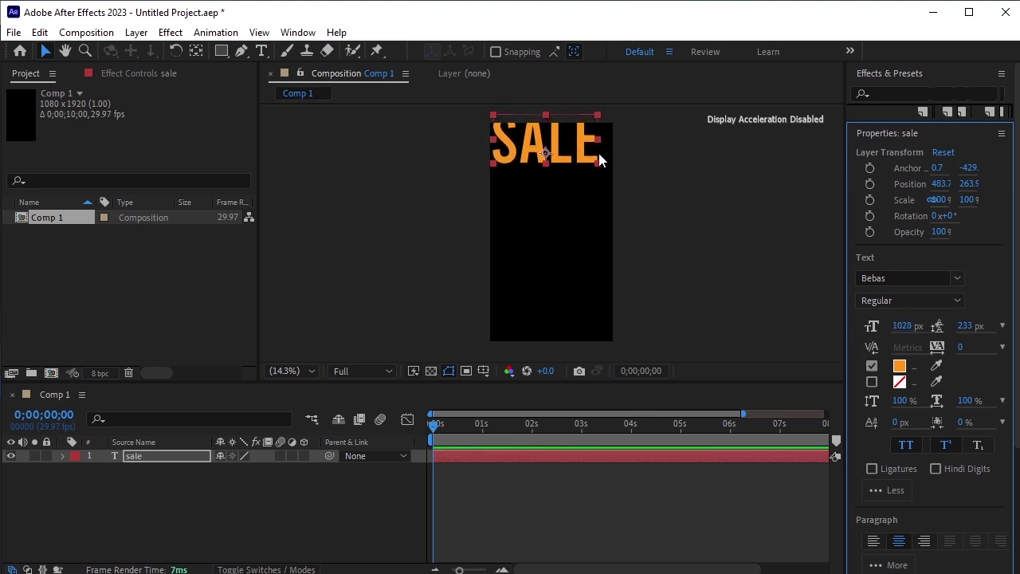
{"action": "left_click_drag", "start_coordinate": [581, 152], "coordinate": [586, 165]}
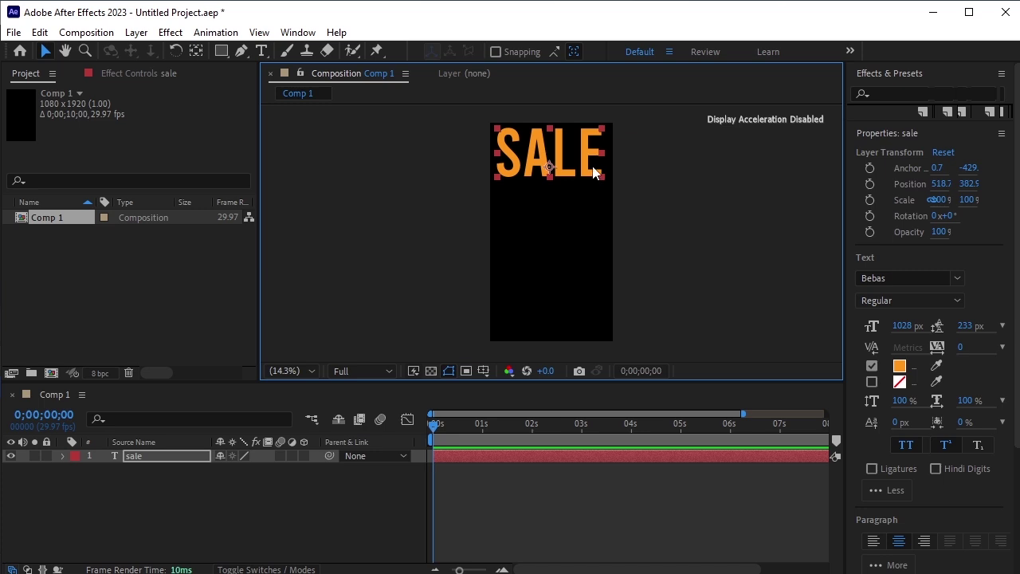
Step: Duplicate the sale text layer three times and stack the copies below the original to fill the frame
{"action": "key", "text": "ctrl+d"}
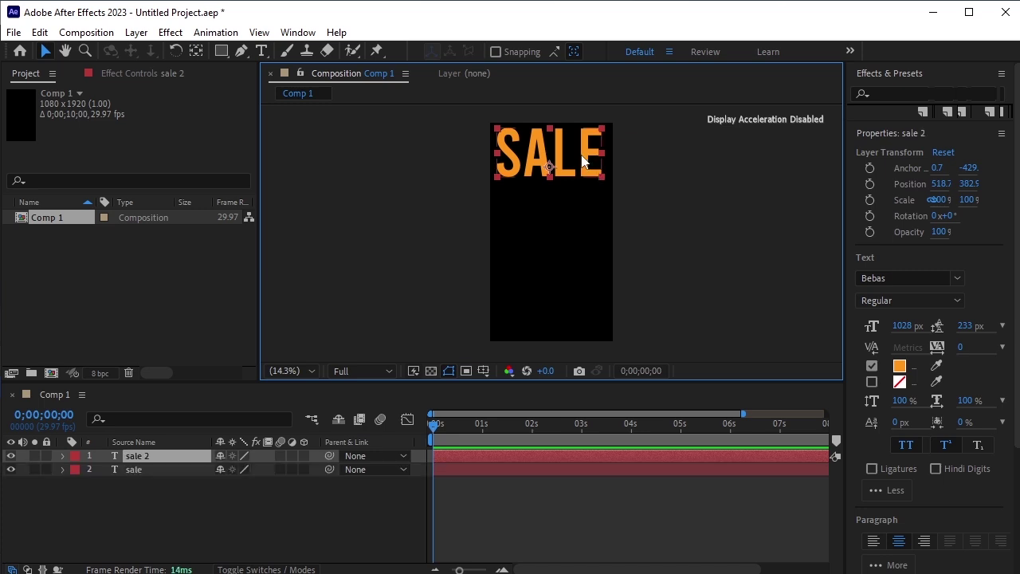
{"action": "key", "text": "ctrl+d"}
{"action": "key", "text": "ctrl+d"}
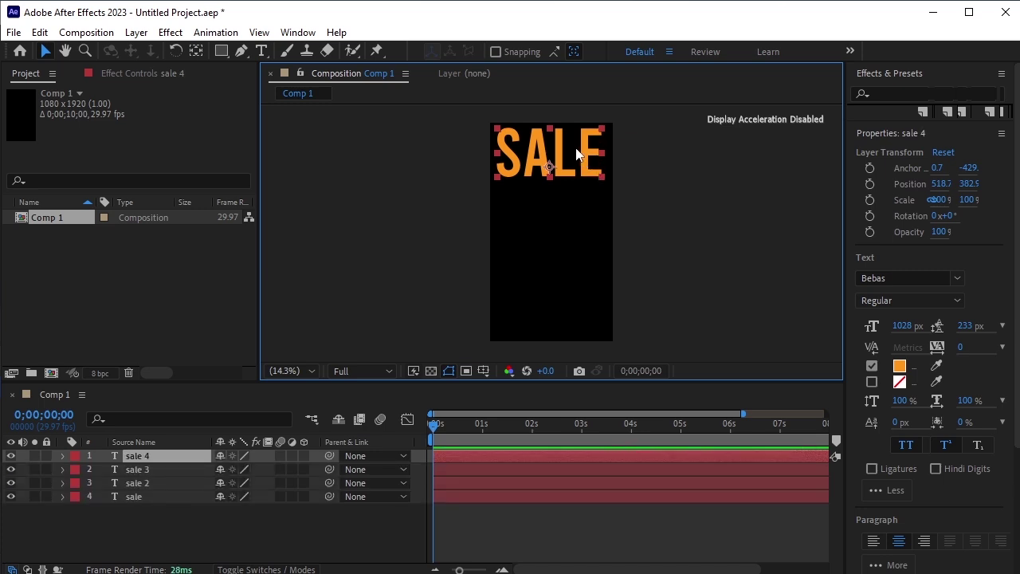
{"action": "left_click_drag", "start_coordinate": [582, 158], "coordinate": [582, 202]}
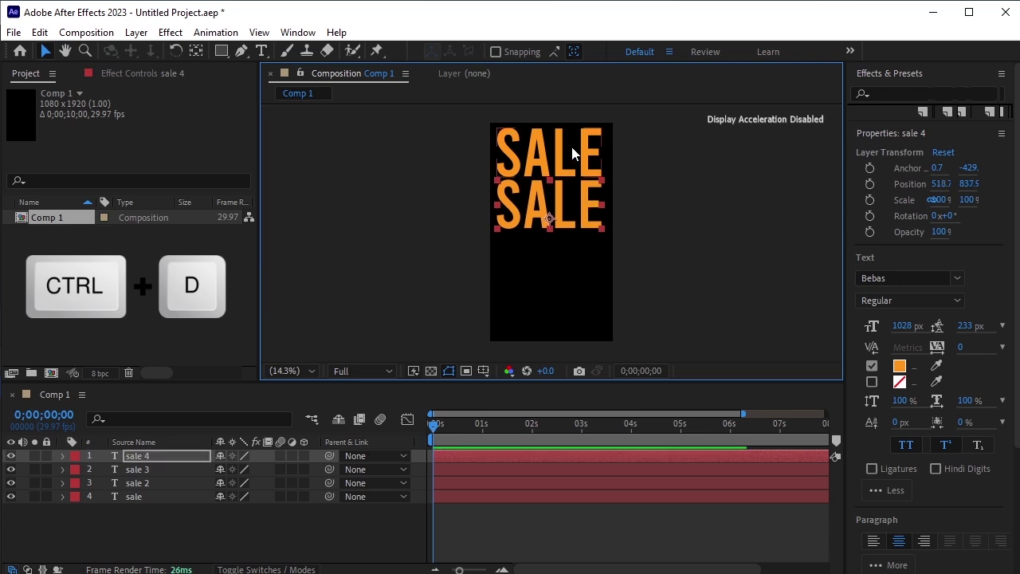
{"action": "left_click_drag", "start_coordinate": [559, 156], "coordinate": [551, 267]}
{"action": "left_click_drag", "start_coordinate": [558, 165], "coordinate": [560, 310]}
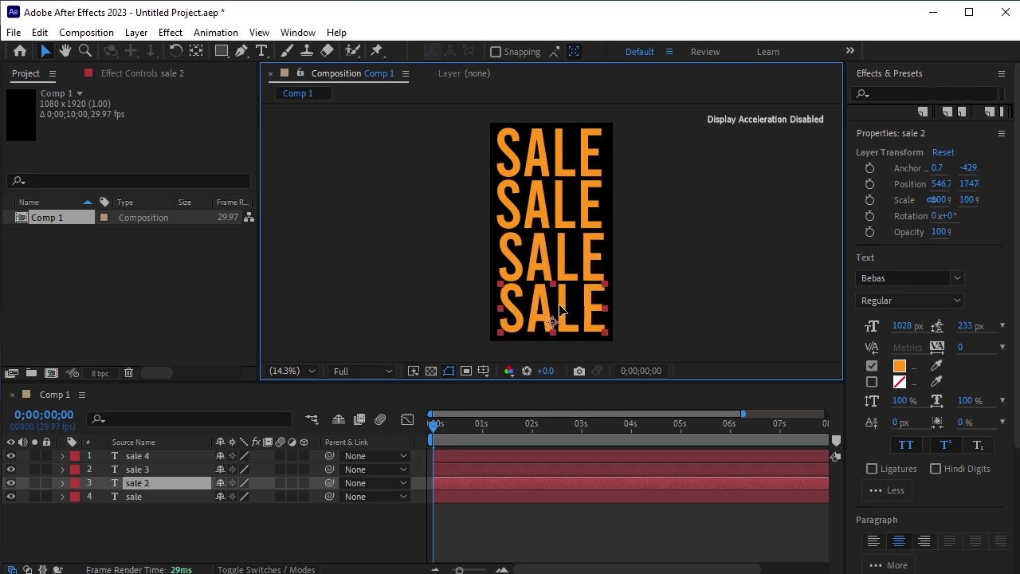
Step: Align all four sale text layers to their common horizontal centre
{"action": "left_click_drag", "start_coordinate": [467, 119], "coordinate": [575, 337]}
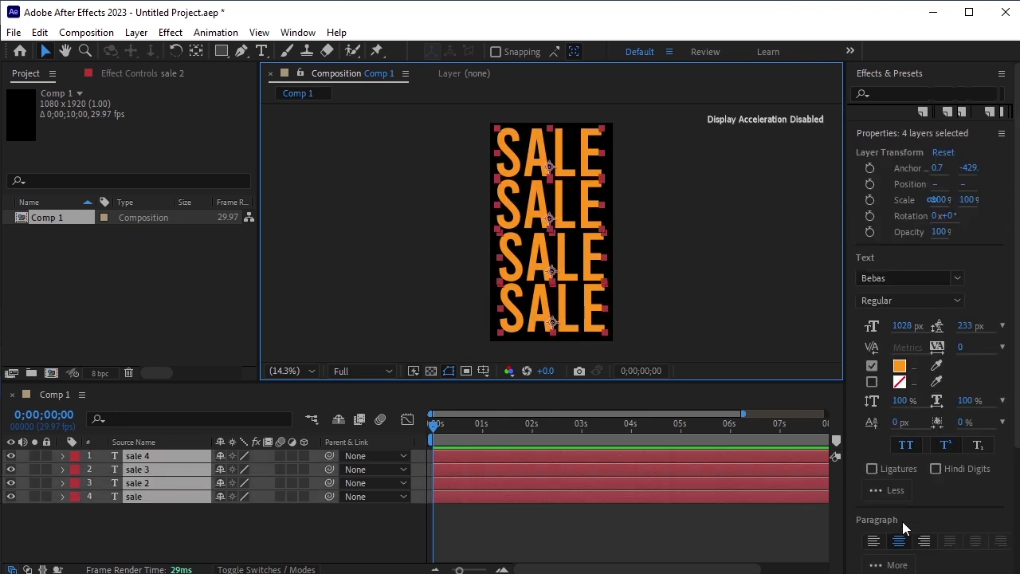
{"action": "scroll", "coordinate": [930, 445], "scroll_direction": "down", "scroll_amount": 5}
{"action": "left_click", "coordinate": [889, 561]}
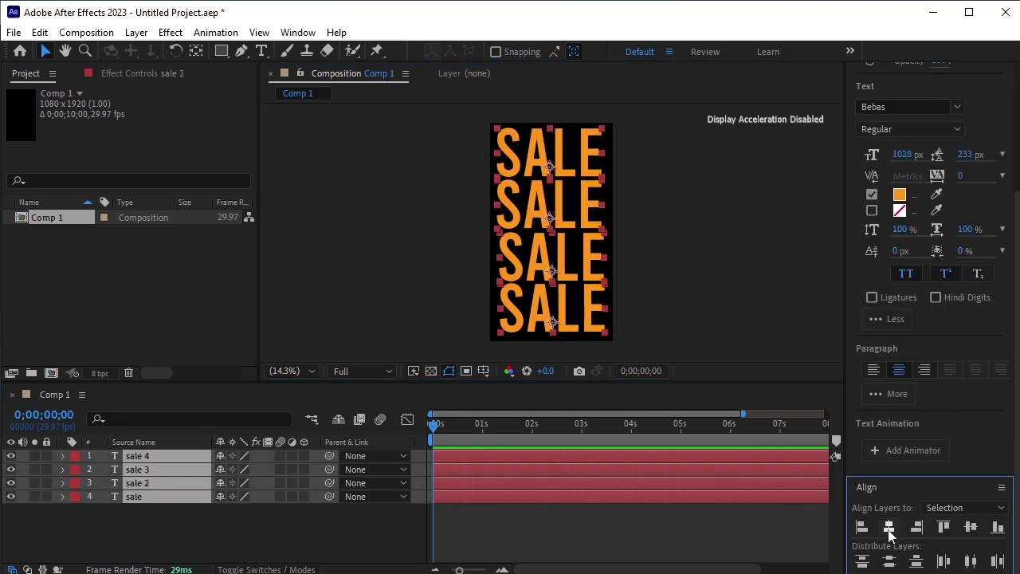
Step: Pre-compose all four text layers into a new composition named "sale fill"
{"action": "left_click", "coordinate": [212, 520]}
{"action": "key", "text": "ctrl+a"}
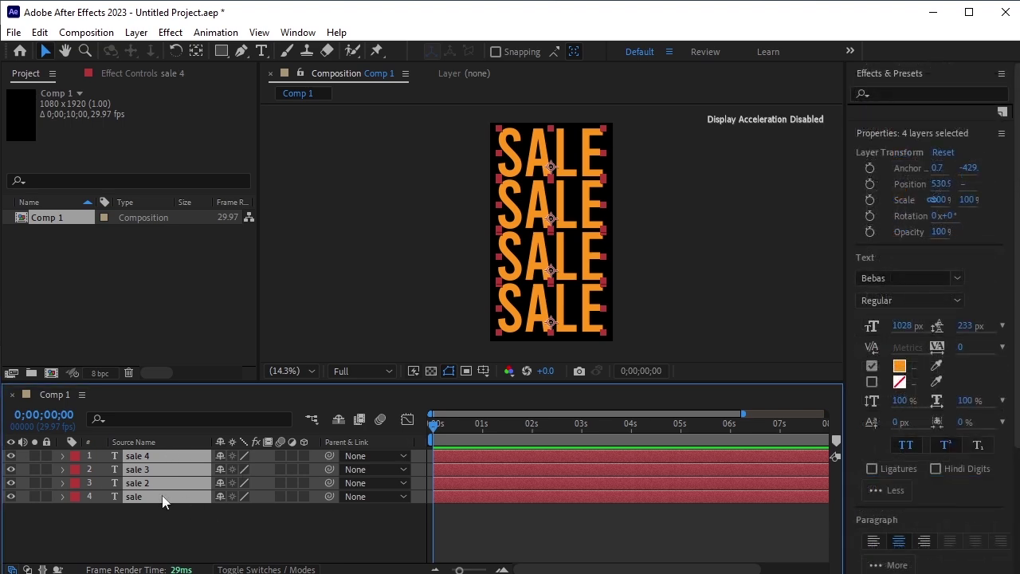
{"action": "key", "text": "ctrl+shift+c"}
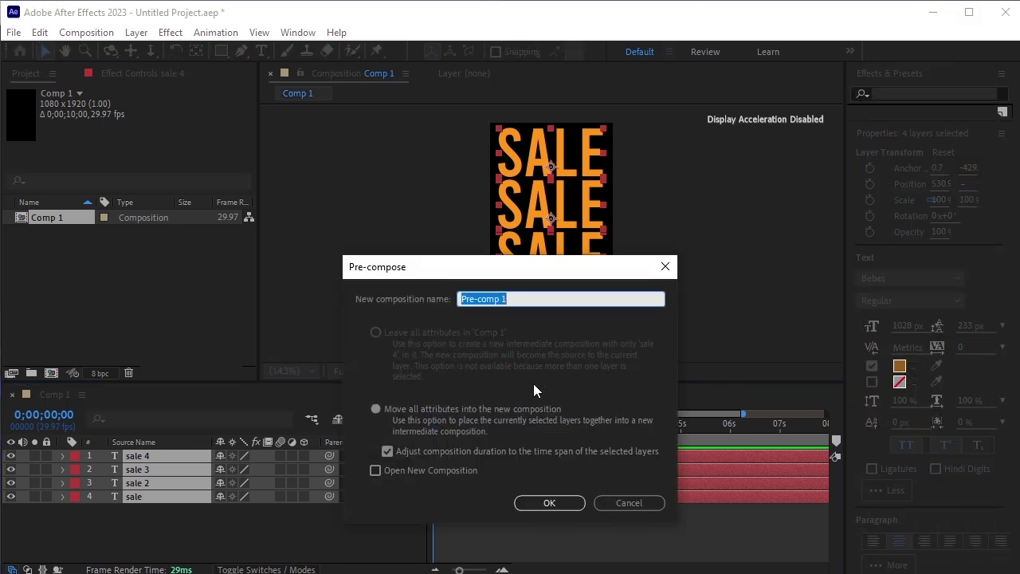
{"action": "type", "text": "sale fill"}
{"action": "key", "text": "Return"}
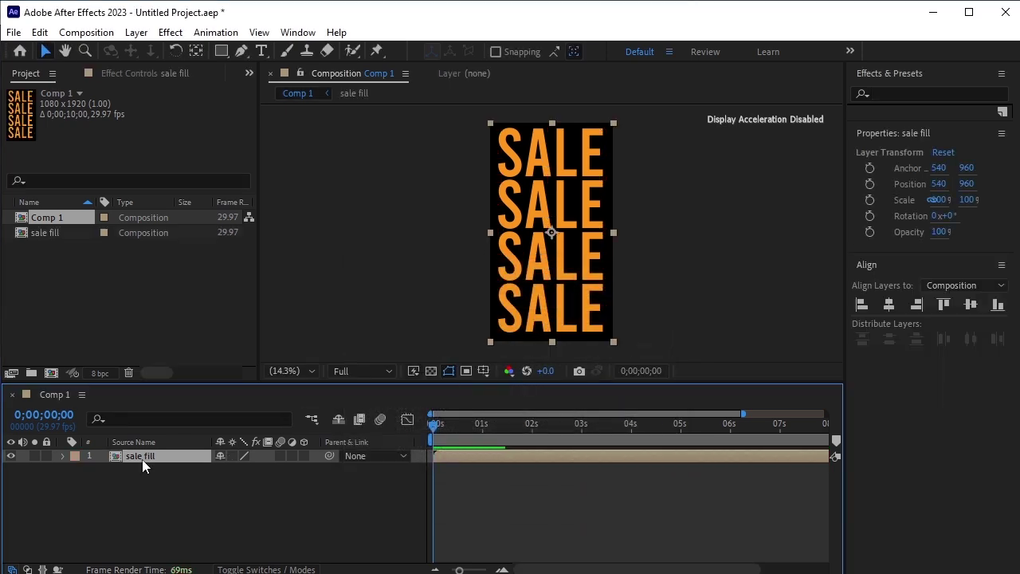
Step: Duplicate the sale fill composition in the project and place the copy above sale fill in Comp 1
{"action": "left_click", "coordinate": [188, 483]}
{"action": "left_click", "coordinate": [38, 233]}
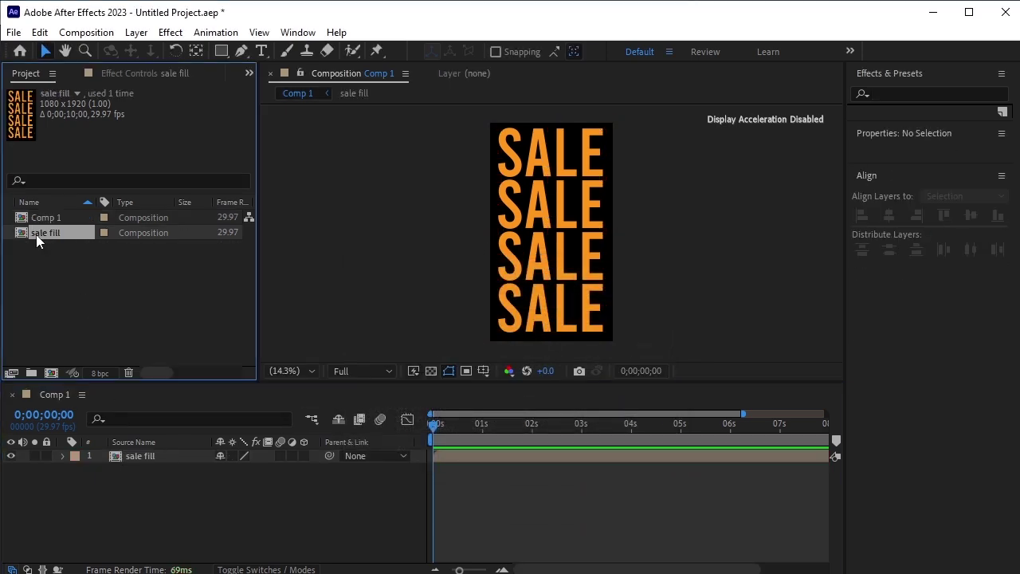
{"action": "key", "text": "ctrl+d"}
{"action": "left_click_drag", "start_coordinate": [125, 246], "coordinate": [151, 450]}
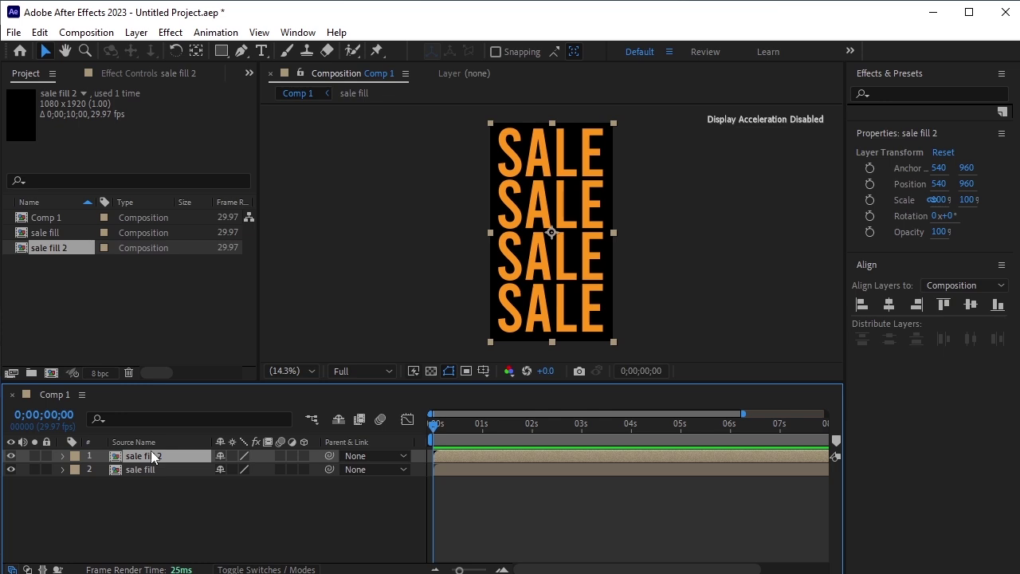
Step: Turn the four text layers in sale fill 2 into outlines with a 15 px FF961B stroke and no fill
{"action": "double_click", "coordinate": [172, 456]}
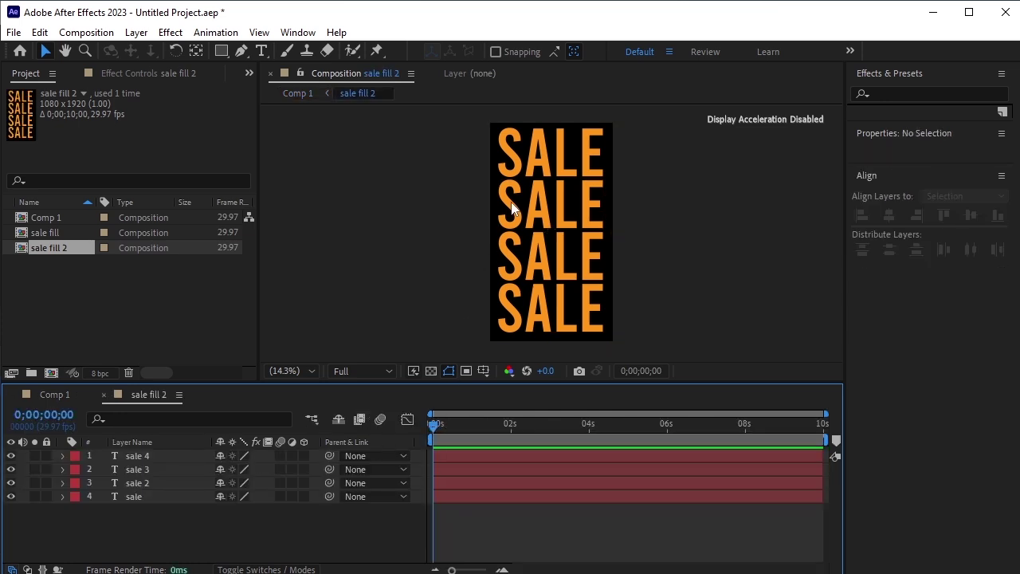
{"action": "left_click", "coordinate": [155, 457]}
{"action": "left_click", "coordinate": [154, 497], "text": "shift"}
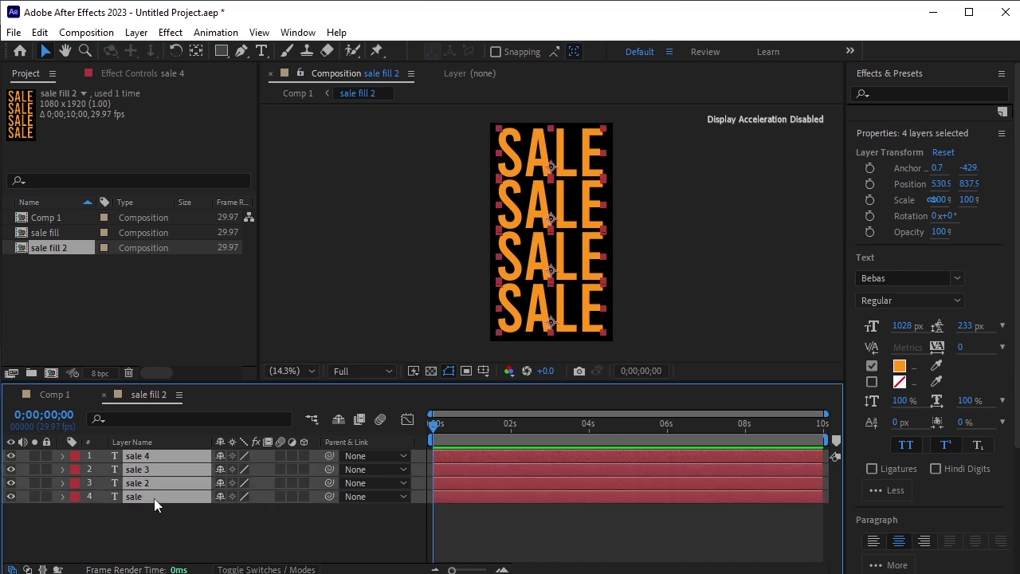
{"action": "left_click", "coordinate": [900, 384]}
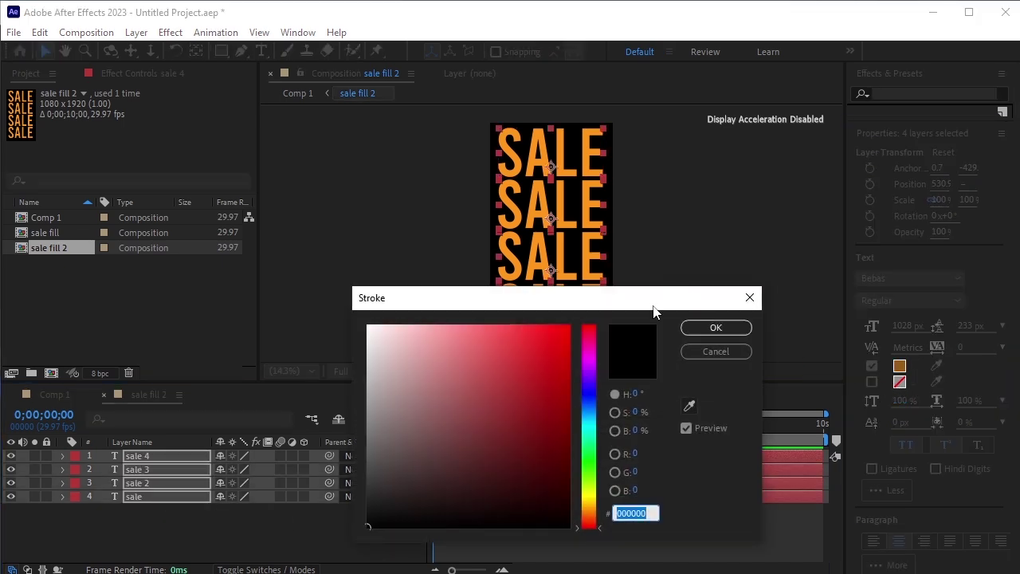
{"action": "left_click", "coordinate": [689, 405]}
{"action": "left_click", "coordinate": [565, 196]}
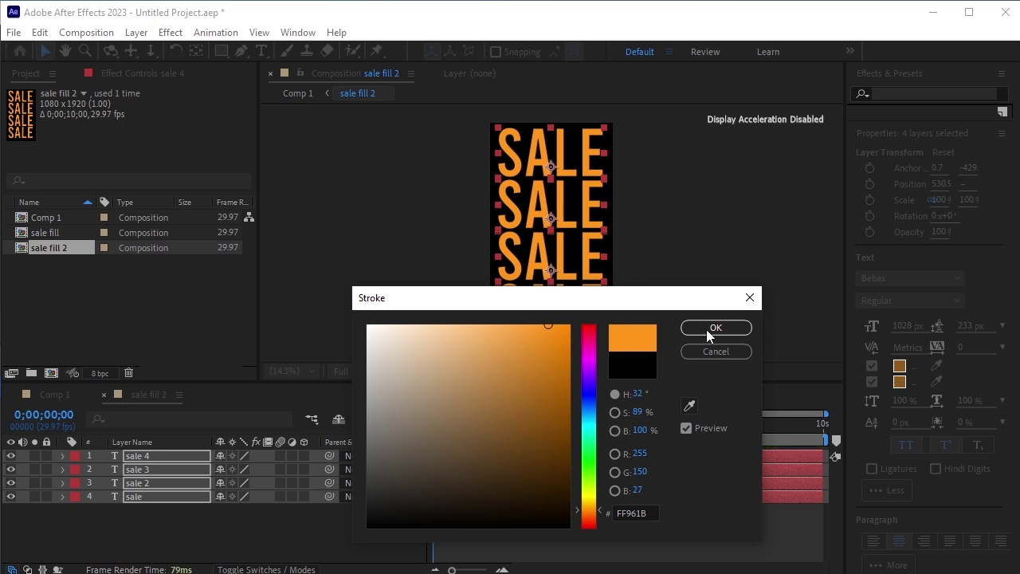
{"action": "left_click", "coordinate": [715, 328]}
{"action": "left_click", "coordinate": [869, 367]}
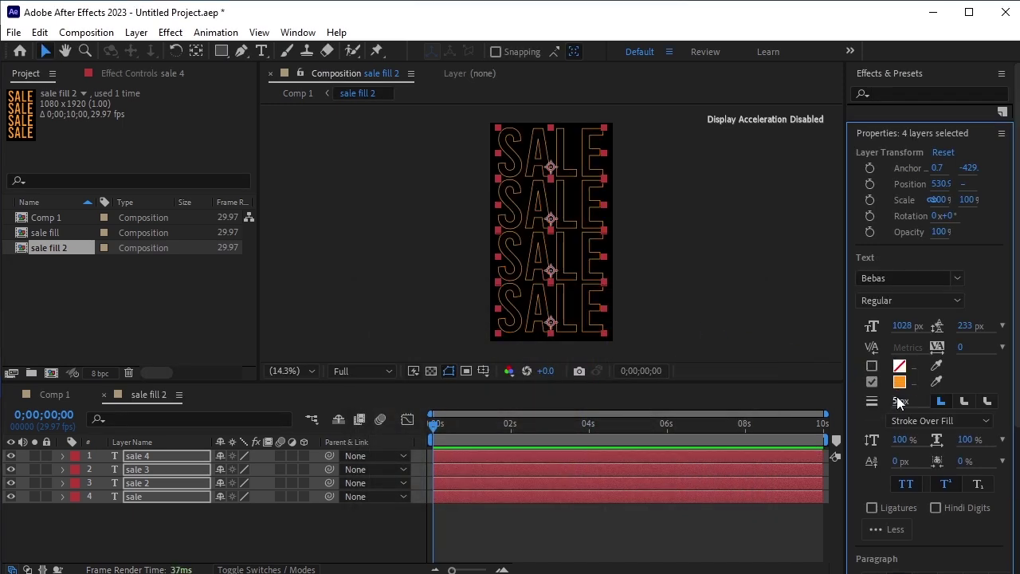
{"action": "left_click_drag", "start_coordinate": [896, 400], "coordinate": [911, 399]}
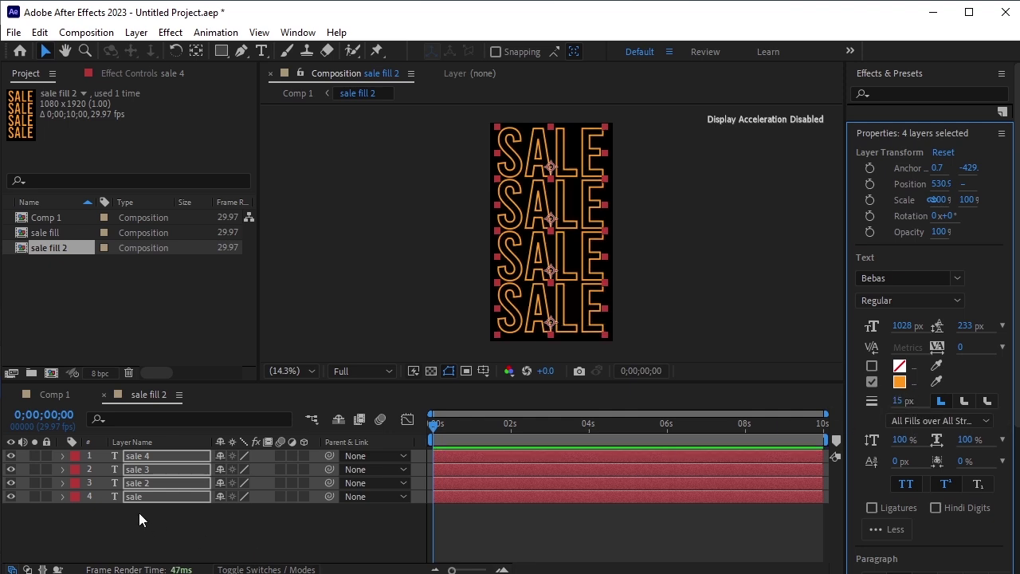
Step: In Comp 1, trim sale fill 2 to end at frame 10 and sale fill to span frames 10 to 20
{"action": "left_click", "coordinate": [48, 399]}
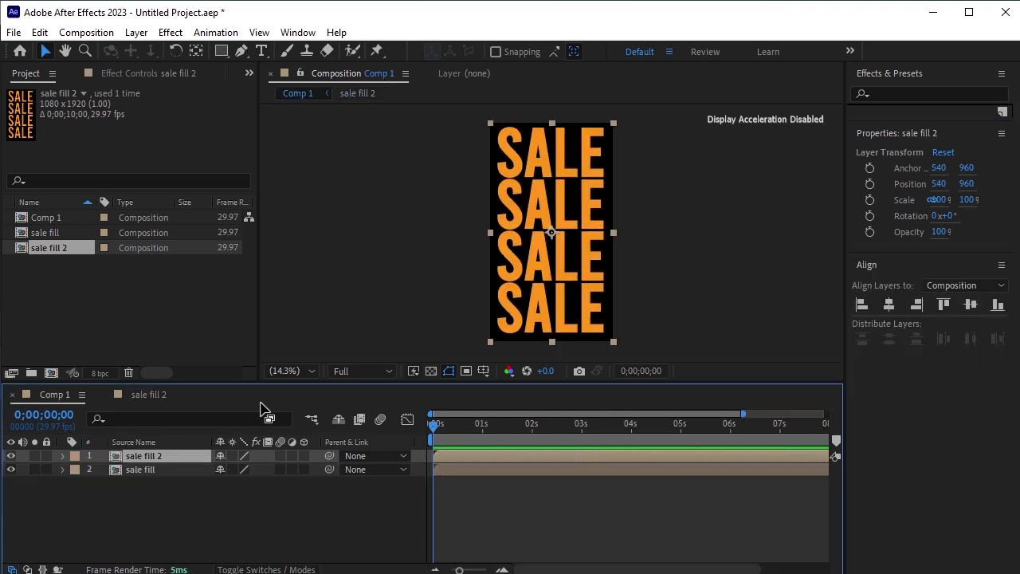
{"action": "key", "text": "space"}
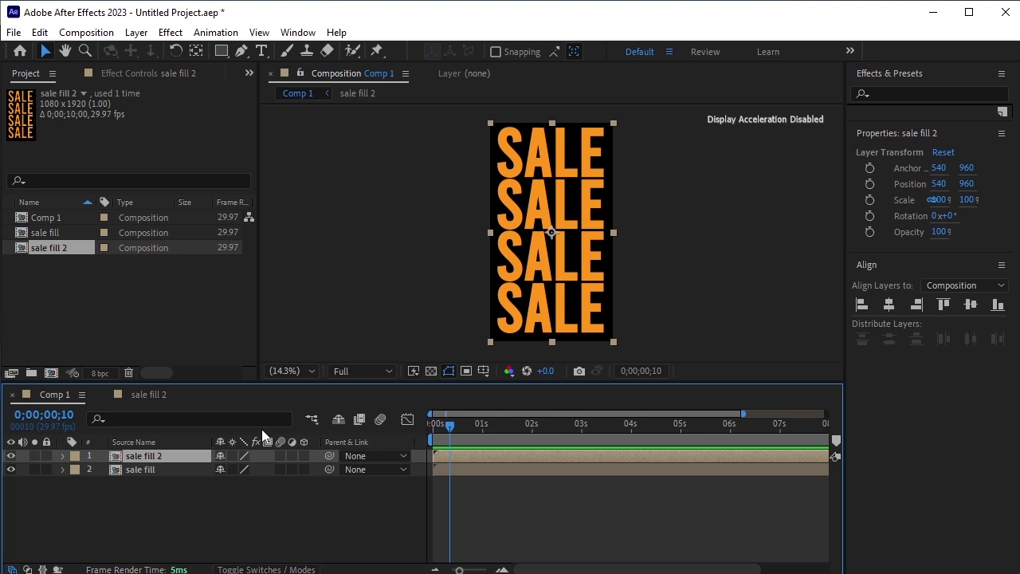
{"action": "left_click", "coordinate": [453, 469]}
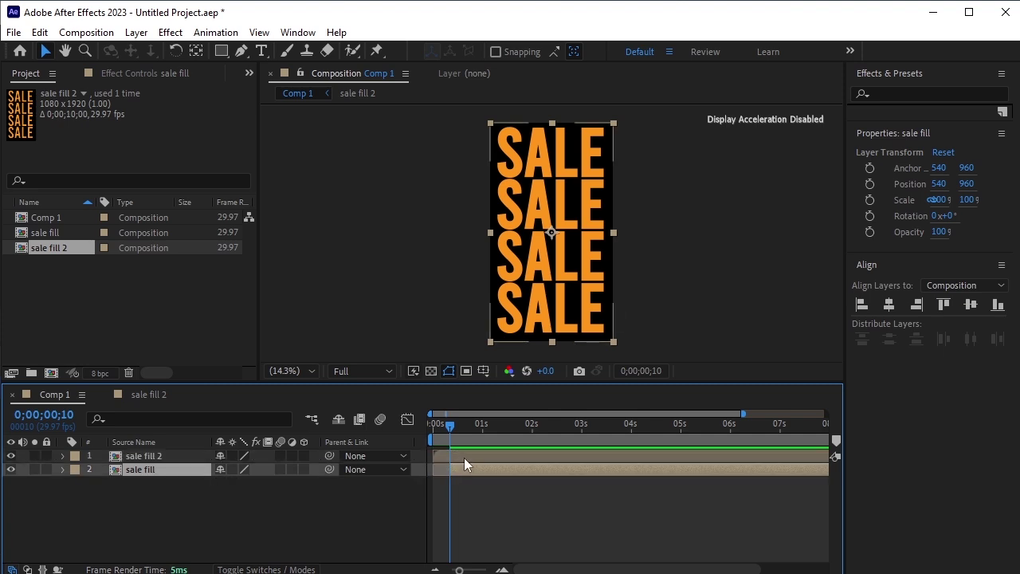
{"action": "left_click", "coordinate": [468, 457]}
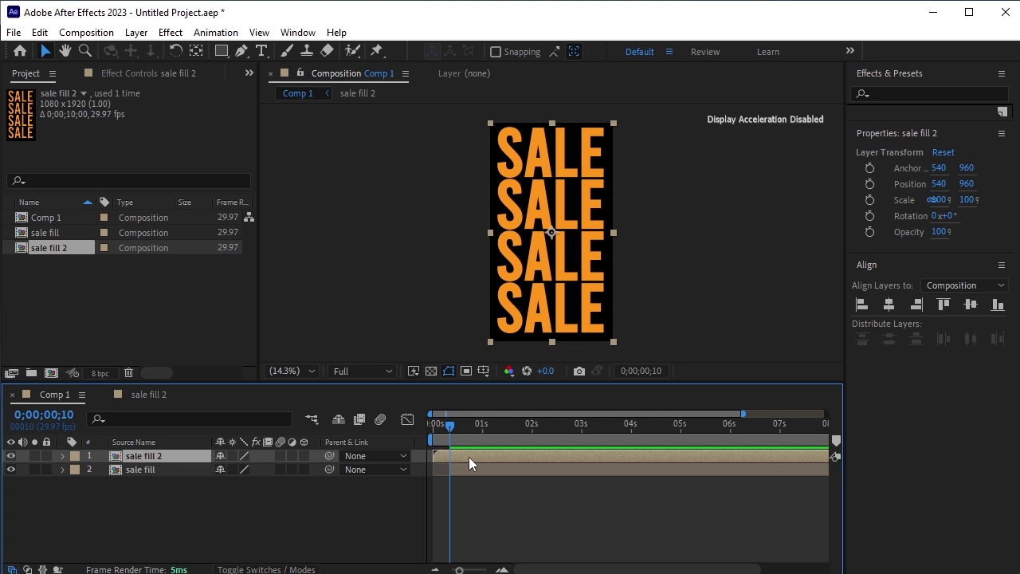
{"action": "key", "text": "space"}
{"action": "left_click", "coordinate": [488, 472]}
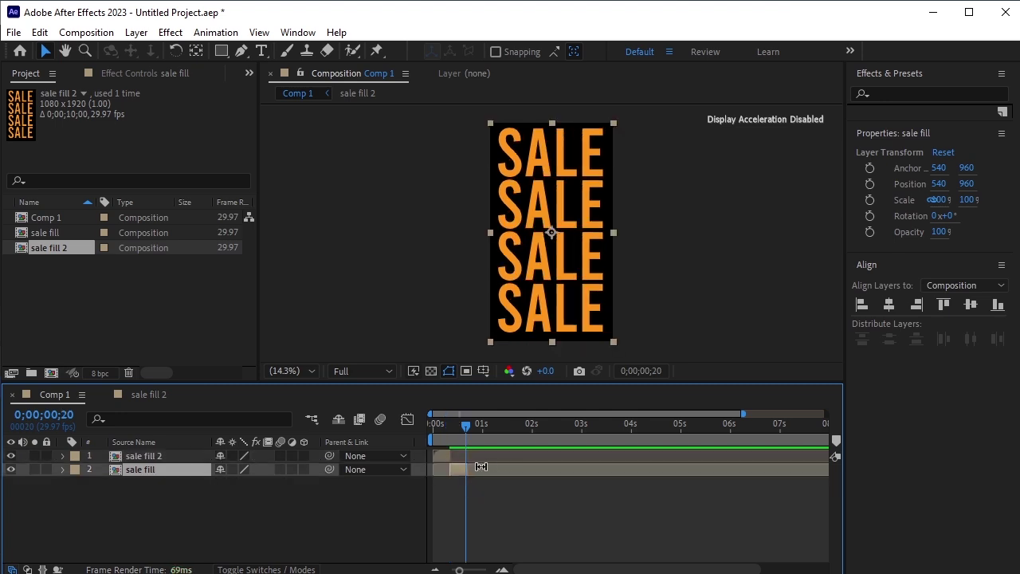
{"action": "left_click", "coordinate": [292, 525]}
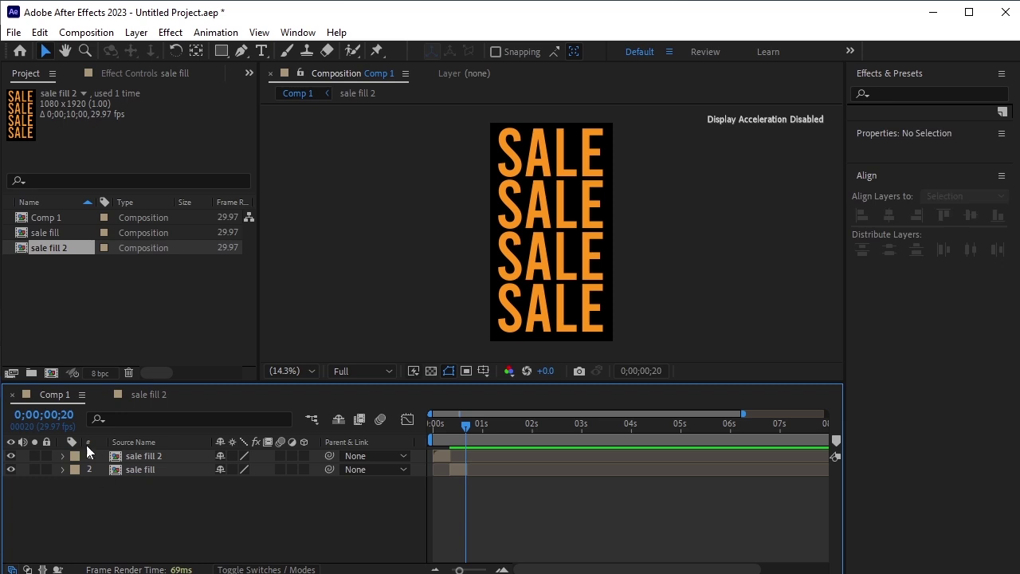
Step: Duplicate sale fill in the project, add the copy as Comp 1's bottom layer, and trim its start to frame 20
{"action": "left_click", "coordinate": [71, 232]}
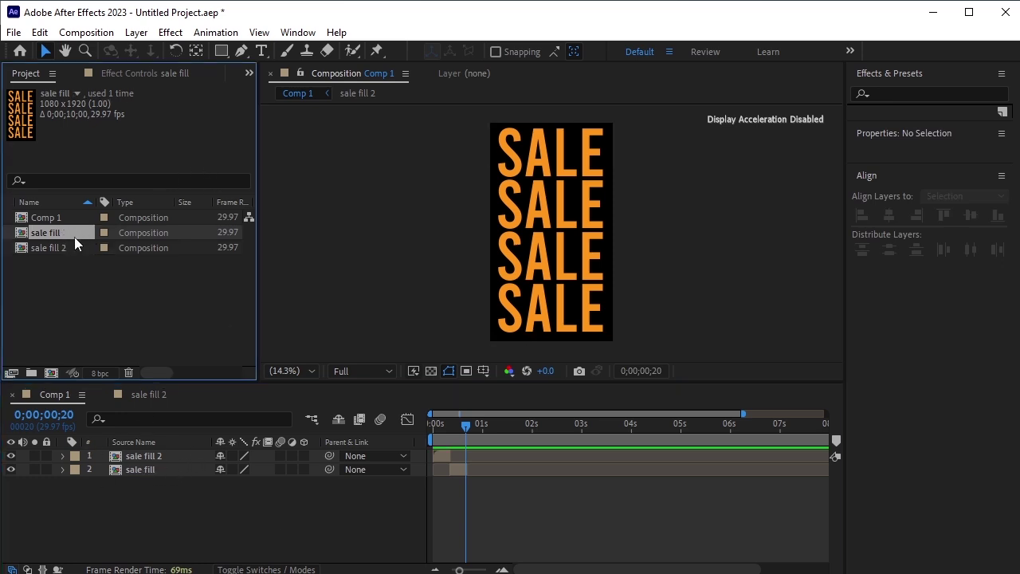
{"action": "key", "text": "ctrl+d"}
{"action": "left_click_drag", "start_coordinate": [74, 263], "coordinate": [126, 476]}
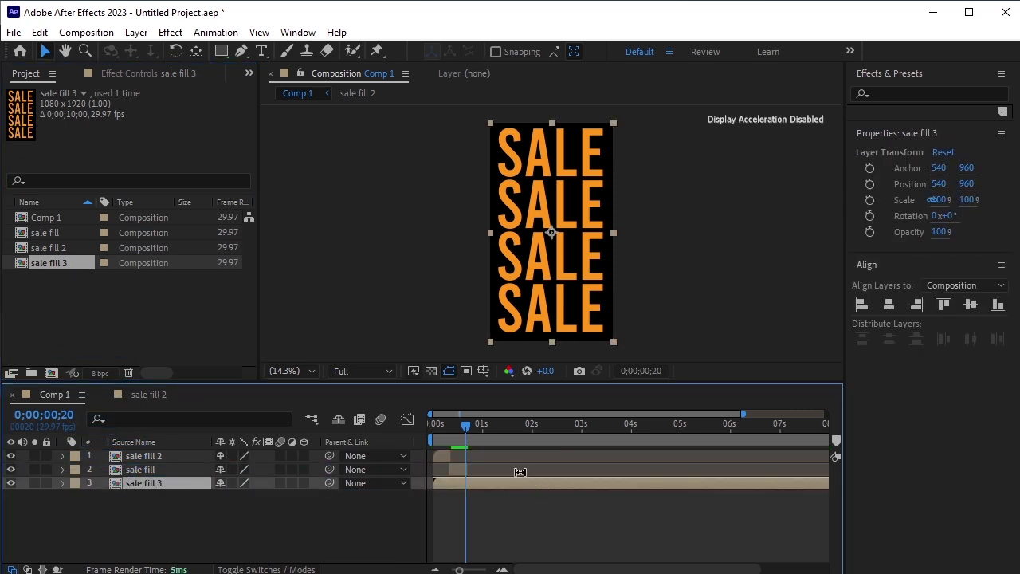
{"action": "key", "text": "["}
Step: In sale fill 3, delete the sale 4, sale 3 and sale 2 layers and reduce the remaining text to 697 px
{"action": "double_click", "coordinate": [171, 485]}
{"action": "left_click", "coordinate": [156, 460]}
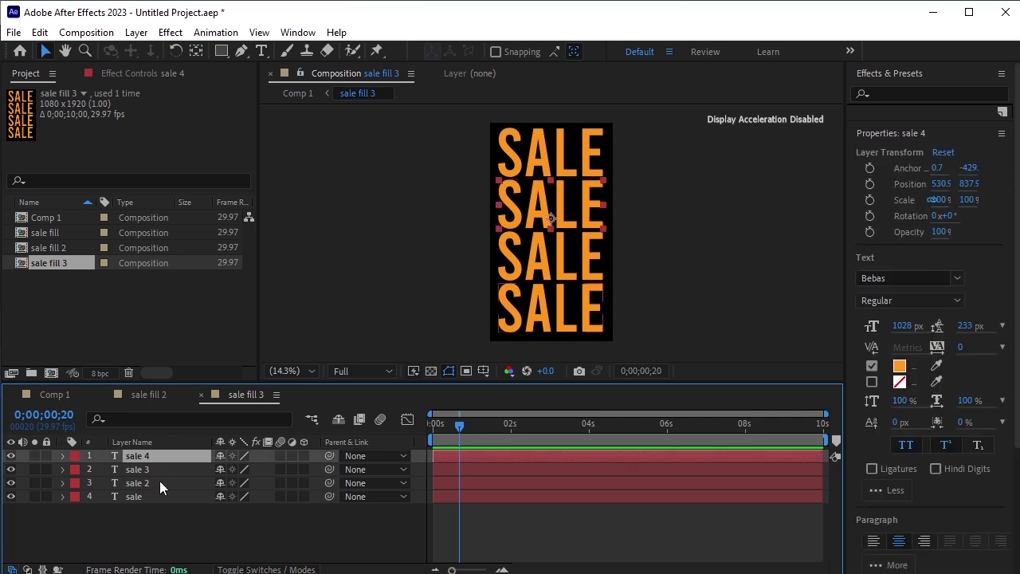
{"action": "left_click", "coordinate": [160, 482], "text": "shift"}
{"action": "key", "text": "Delete"}
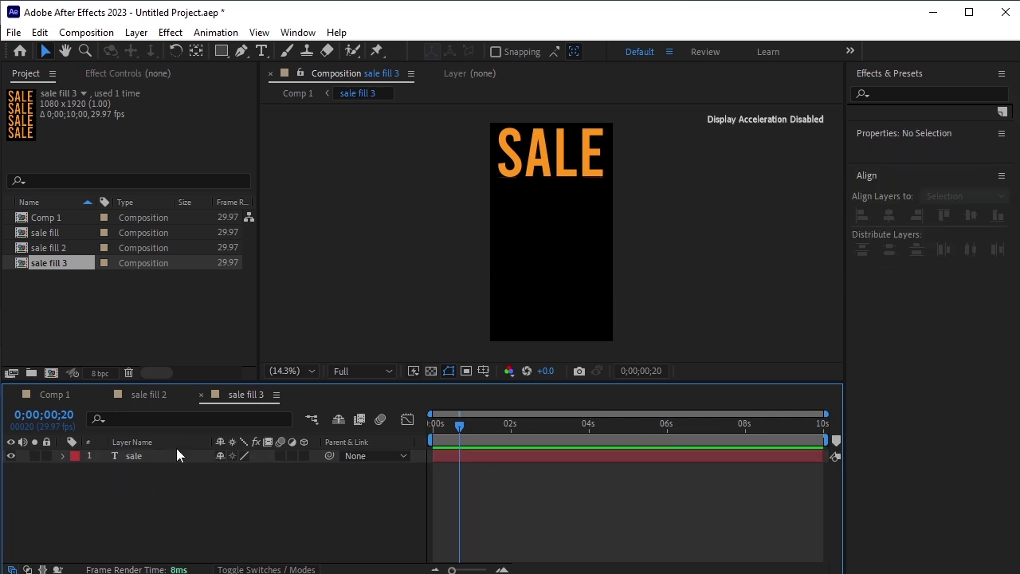
{"action": "left_click", "coordinate": [176, 454]}
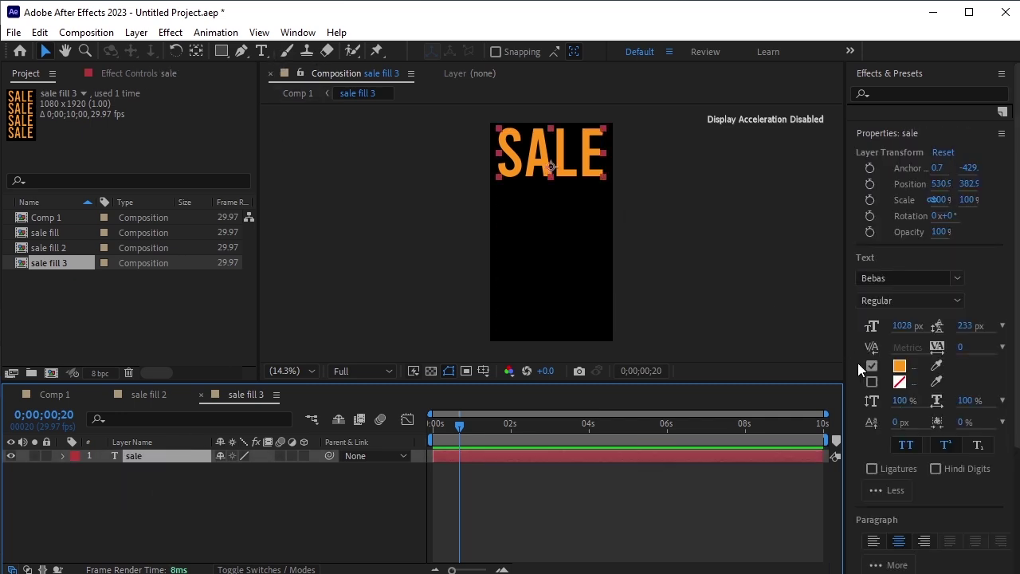
{"action": "left_click_drag", "start_coordinate": [901, 325], "coordinate": [661, 346]}
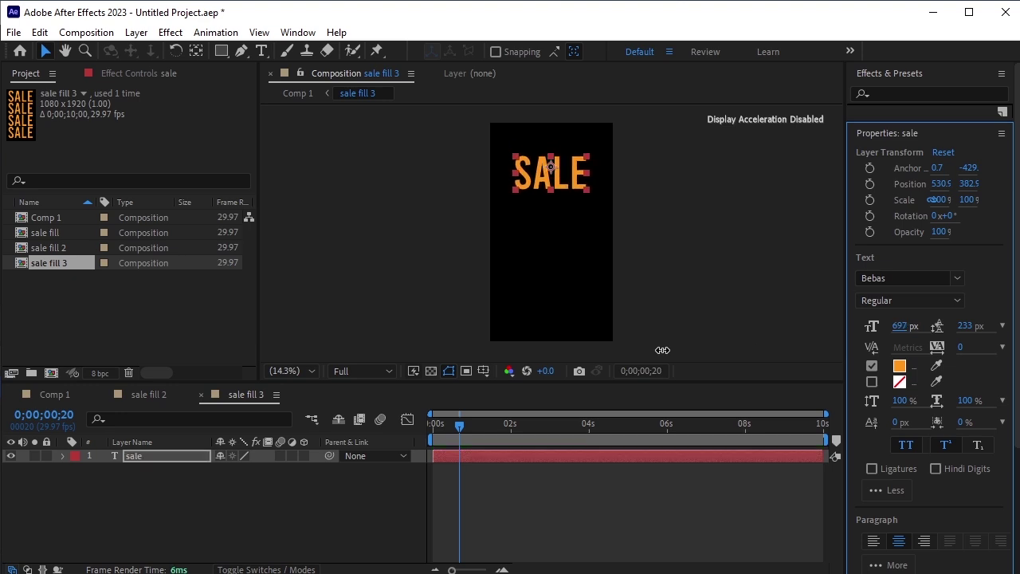
Step: Replace the SALE text in sale fill 3 with 40%off and reduce its font size to 652 px
{"action": "left_click", "coordinate": [261, 50]}
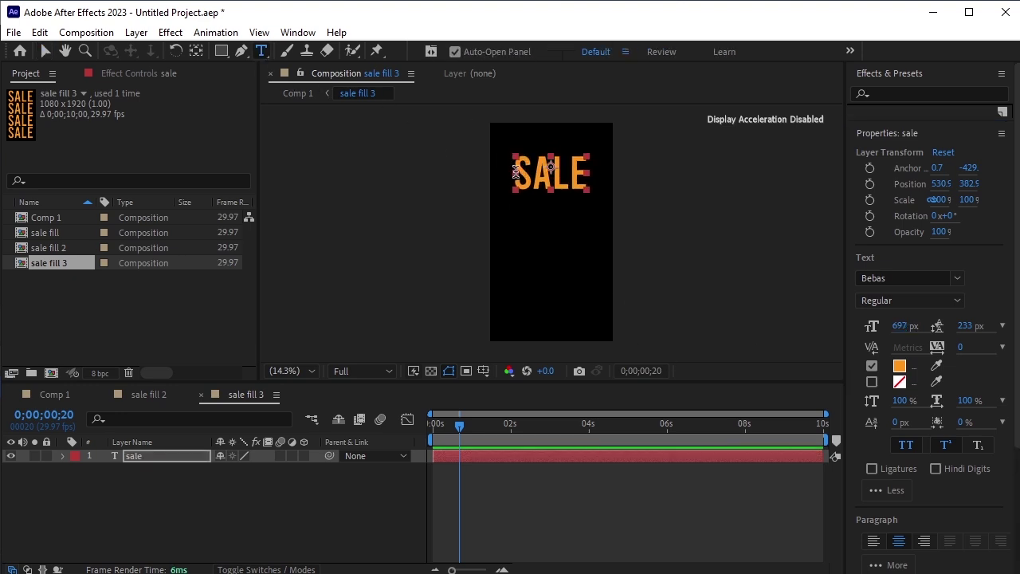
{"action": "left_click_drag", "start_coordinate": [511, 170], "coordinate": [597, 176]}
{"action": "type", "text": "40"}
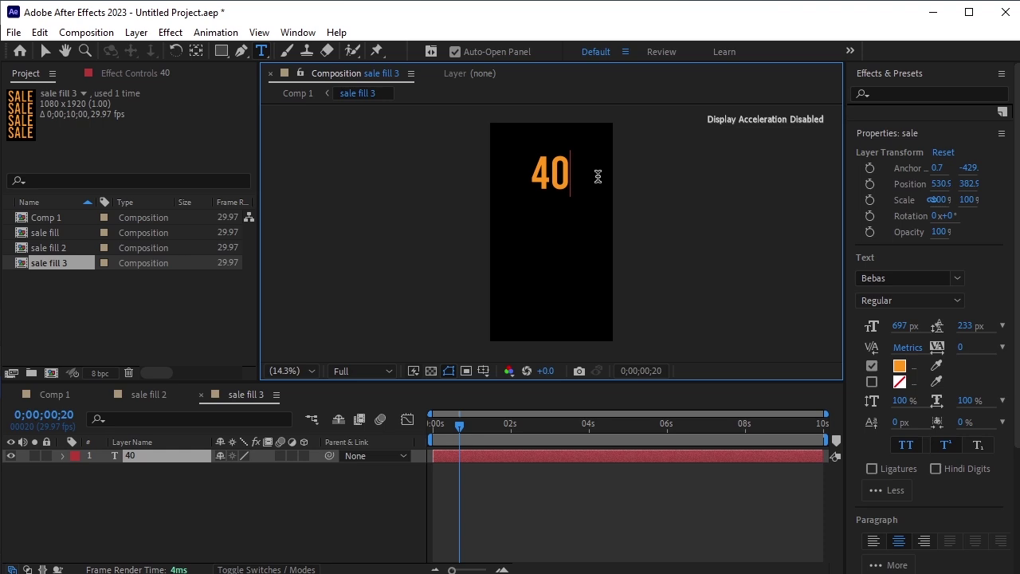
{"action": "type", "text": "%off"}
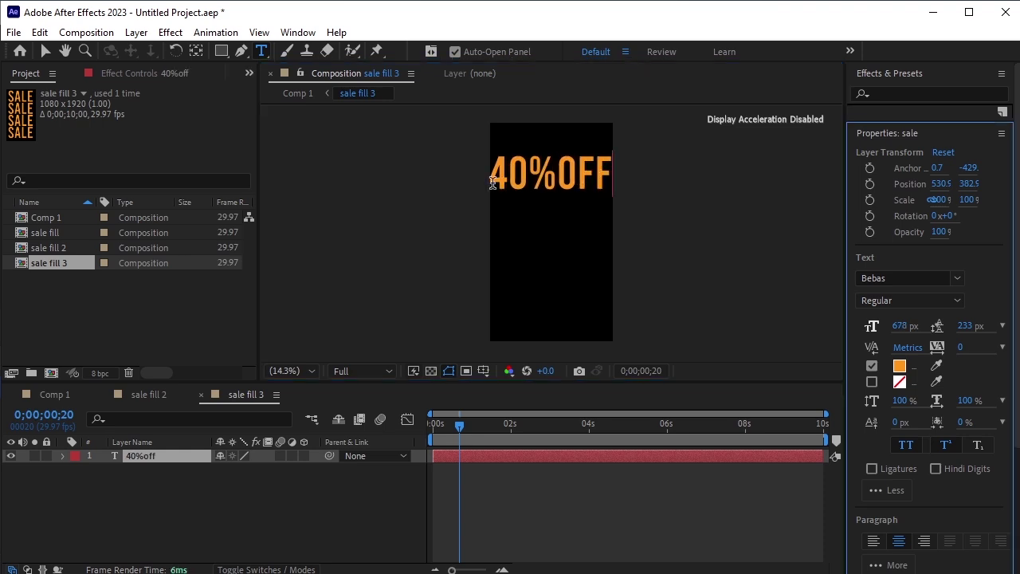
{"action": "key", "text": "ctrl+a"}
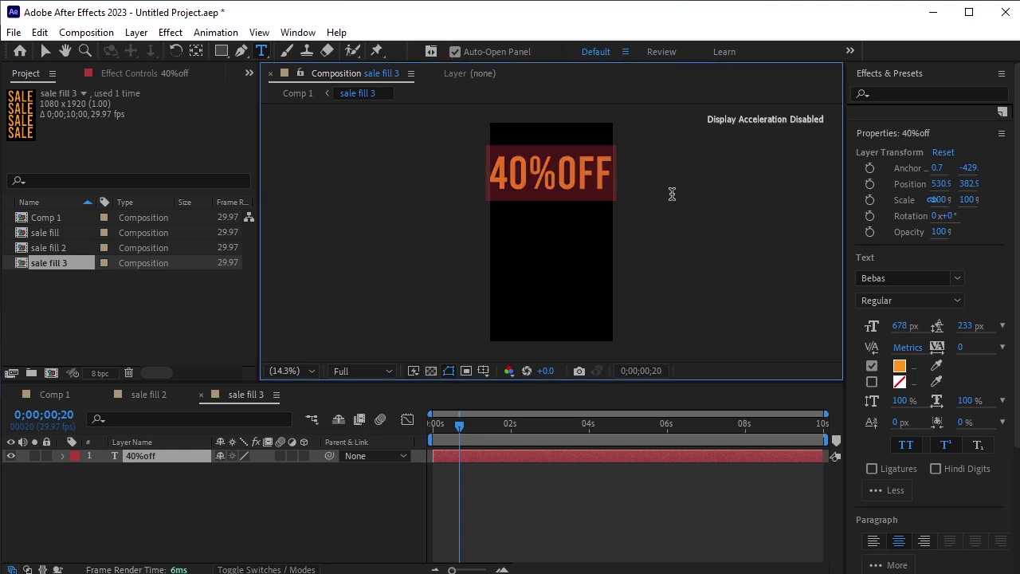
{"action": "left_click_drag", "start_coordinate": [905, 329], "coordinate": [870, 334]}
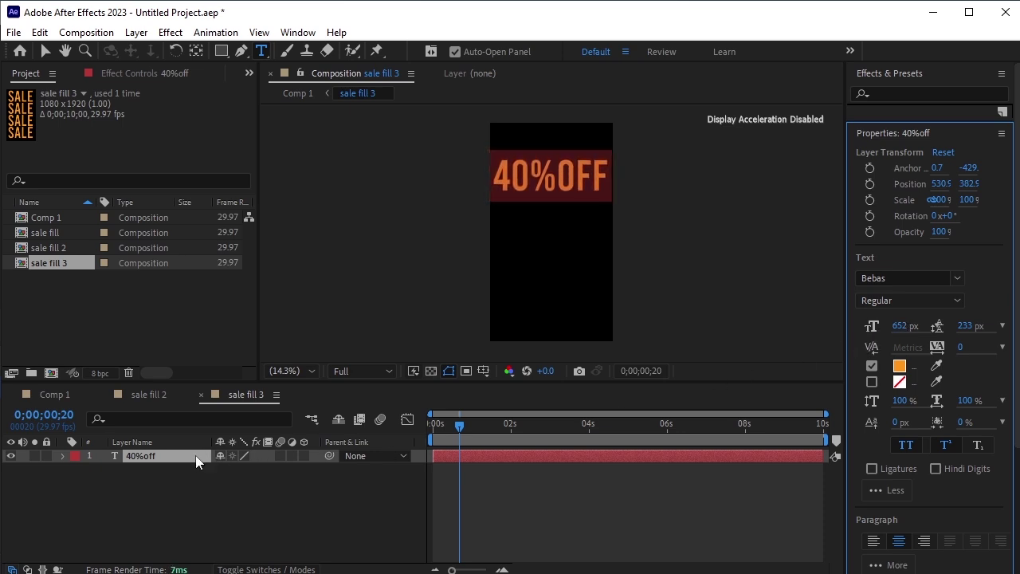
{"action": "left_click", "coordinate": [172, 460]}
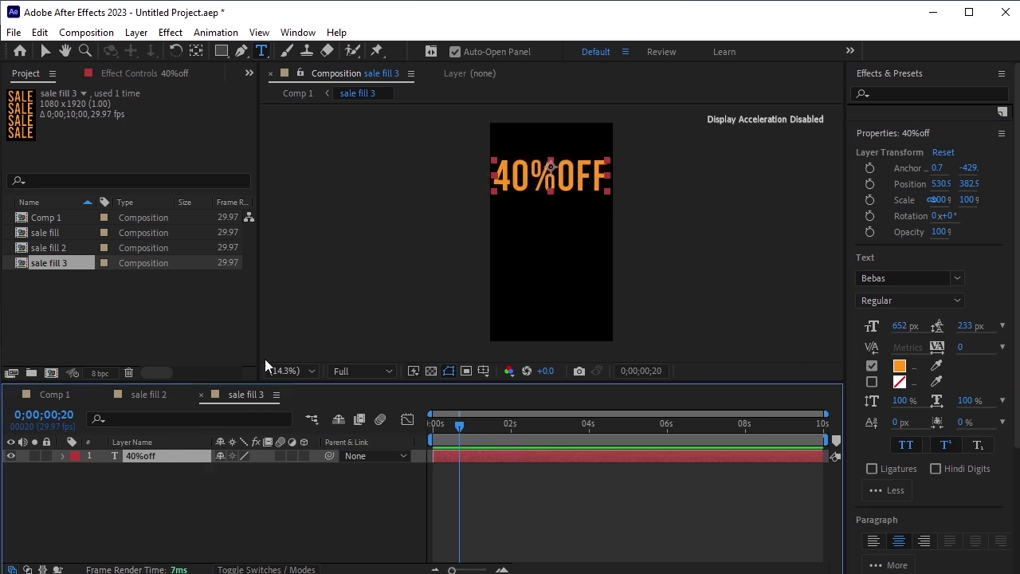
Step: Move the 40%OFF text up and align it to the top edge of the composition
{"action": "left_click", "coordinate": [44, 52]}
{"action": "left_click_drag", "start_coordinate": [584, 180], "coordinate": [589, 158]}
{"action": "scroll", "coordinate": [941, 446], "scroll_direction": "down", "scroll_amount": 3}
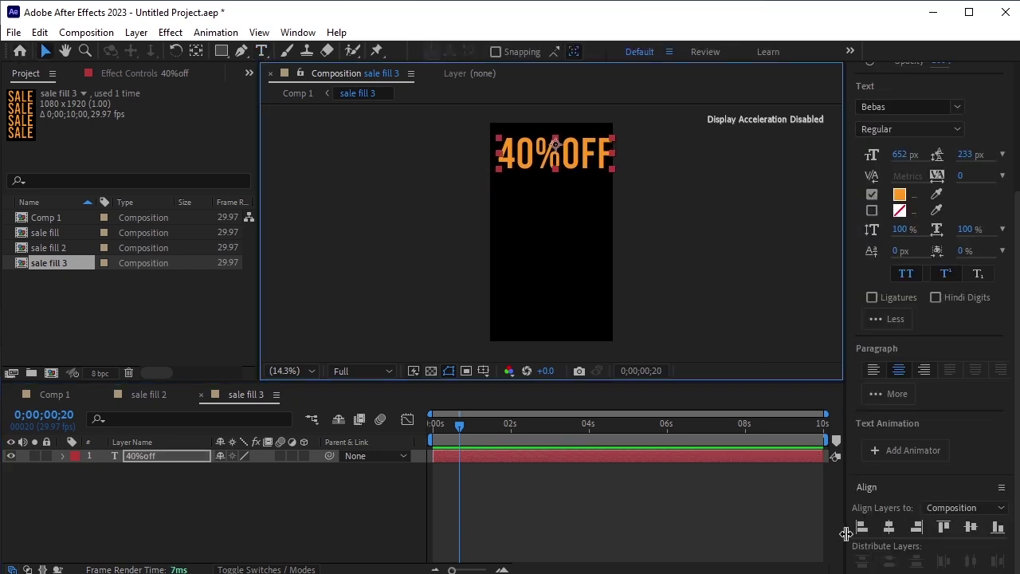
{"action": "left_click", "coordinate": [945, 528]}
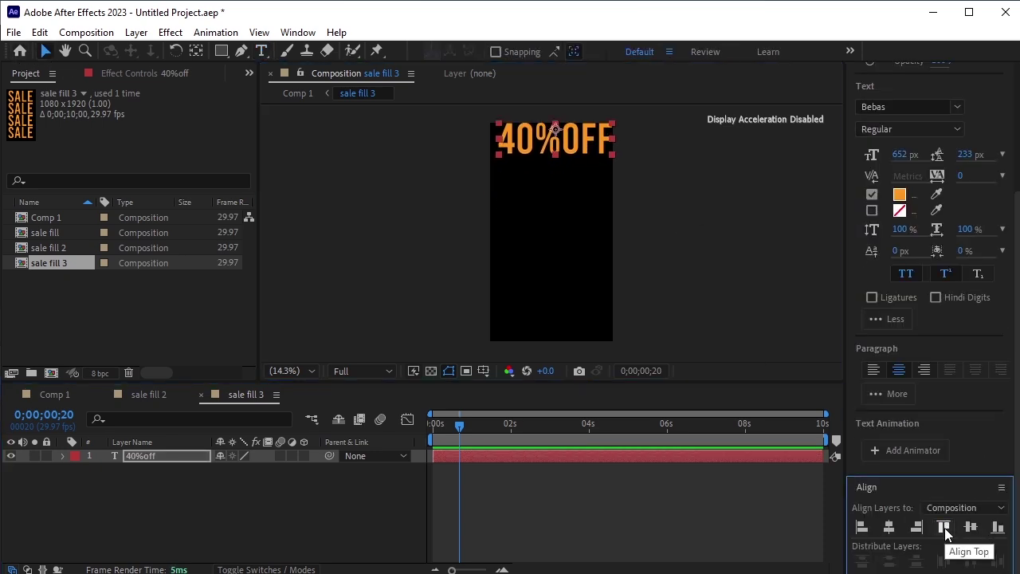
Step: Duplicate the 40%off layer and move the copy down to form a second row directly beneath the first
{"action": "left_click", "coordinate": [148, 458]}
{"action": "key", "text": "ctrl+d"}
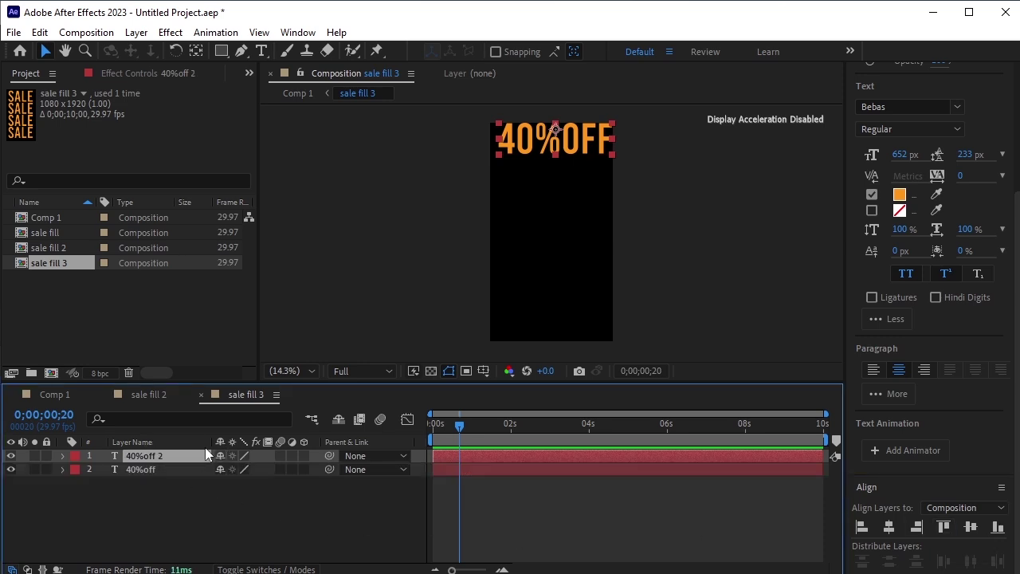
{"action": "key", "text": "shift+Down"}
{"action": "key", "text": "shift+Down"}
{"action": "key", "text": "shift+Down"}
{"action": "key", "text": "shift+Down"}
{"action": "key", "text": "shift+Down"}
{"action": "key", "text": "shift+Down"}
{"action": "key", "text": "shift+Down"}
{"action": "key", "text": "shift+Down"}
{"action": "key", "text": "shift+Down"}
{"action": "key", "text": "shift+Down"}
{"action": "key", "text": "shift+Down"}
{"action": "key", "text": "shift+Down"}
{"action": "key", "text": "shift+Down"}
{"action": "key", "text": "shift+Down"}
{"action": "key", "text": "shift+Down"}
{"action": "key", "text": "shift+Down"}
{"action": "key", "text": "shift+Down"}
{"action": "key", "text": "shift+Down"}
{"action": "key", "text": "shift+Down"}
{"action": "key", "text": "shift+Down"}
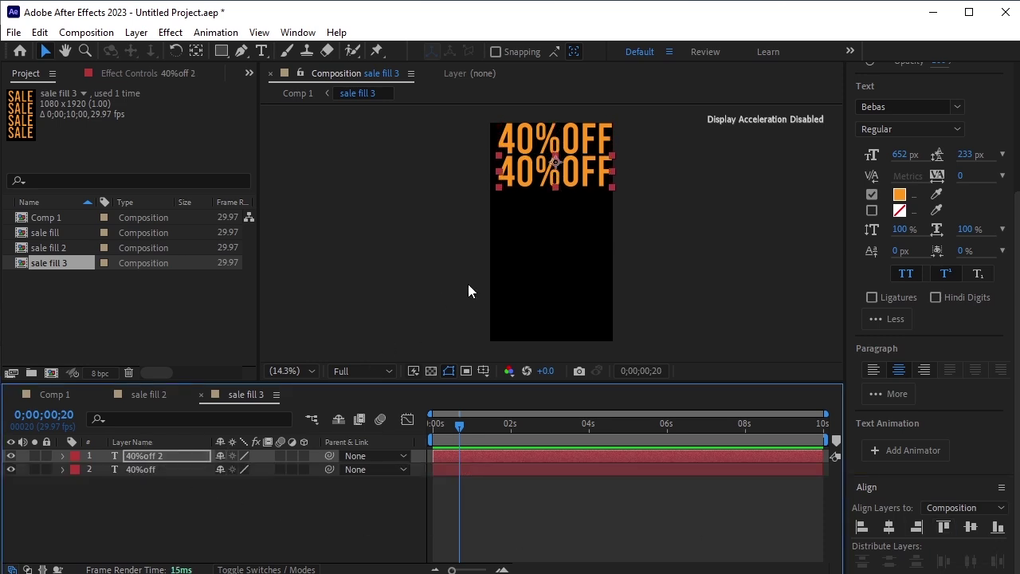
{"action": "key", "text": "shift+Left"}
{"action": "key", "text": "shift+Left"}
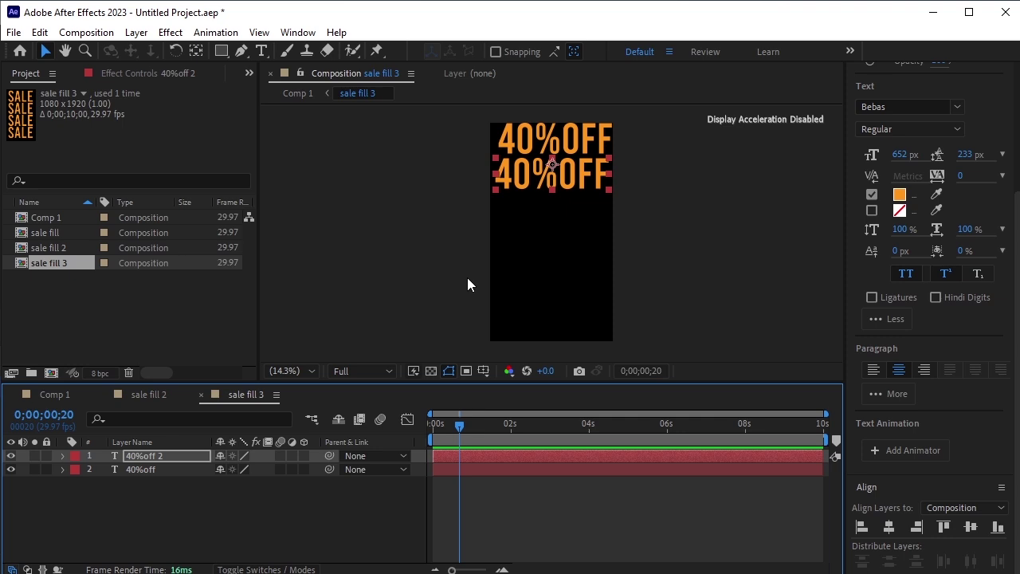
Step: Align both 40%OFF rows to each other by their horizontal centers
{"action": "left_click_drag", "start_coordinate": [452, 127], "coordinate": [575, 188]}
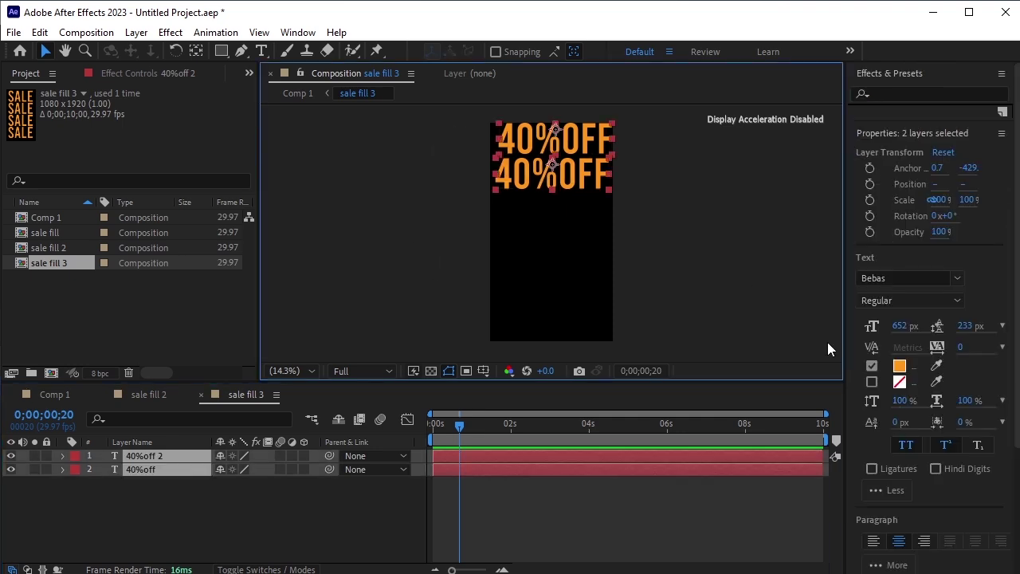
{"action": "scroll", "coordinate": [931, 488], "scroll_direction": "down", "scroll_amount": 4}
{"action": "left_click", "coordinate": [897, 524]}
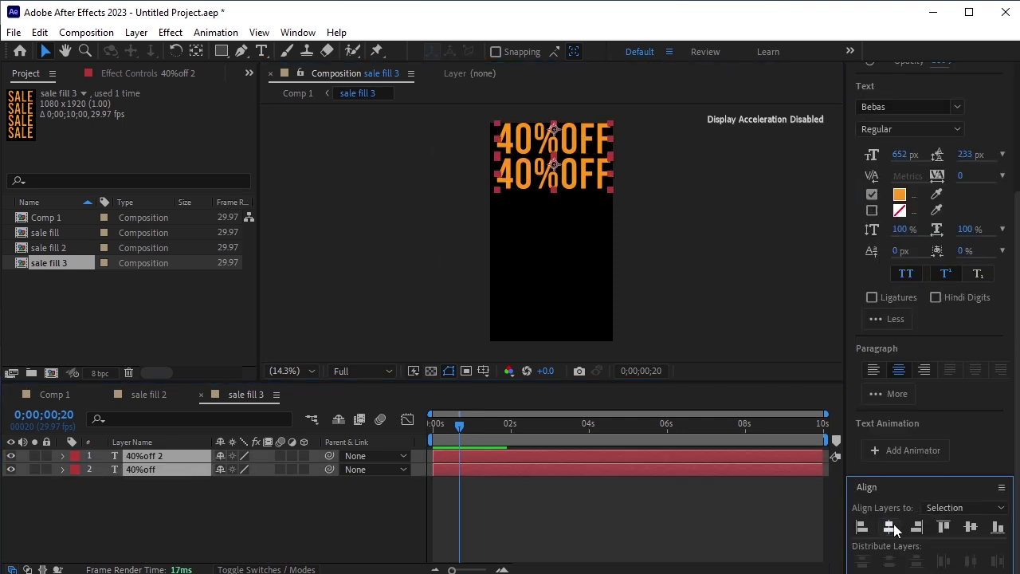
{"action": "left_click", "coordinate": [224, 516]}
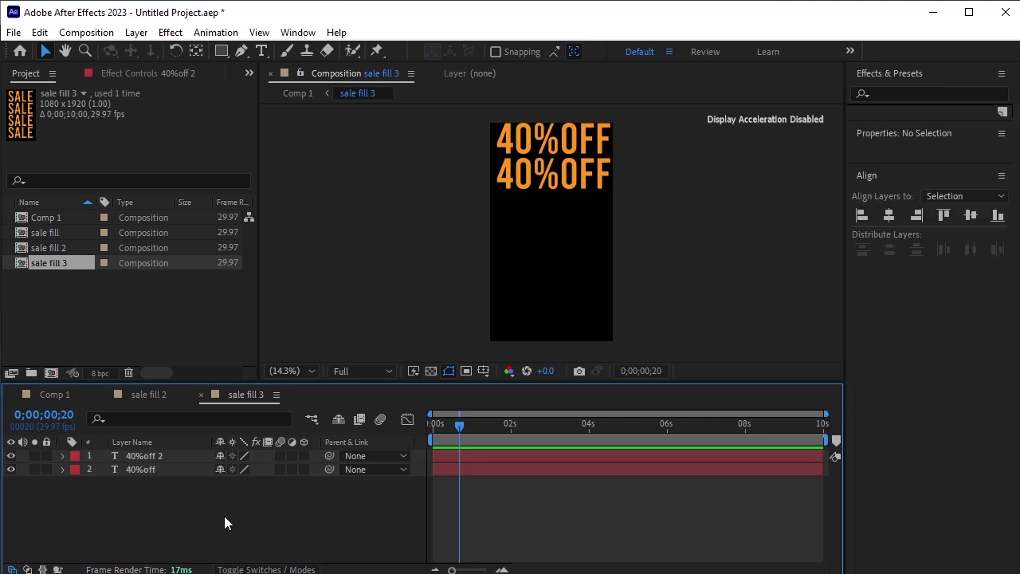
Step: Turn the second 40%OFF row into an outline with a 14 px orange stroke and no fill
{"action": "left_click", "coordinate": [534, 187]}
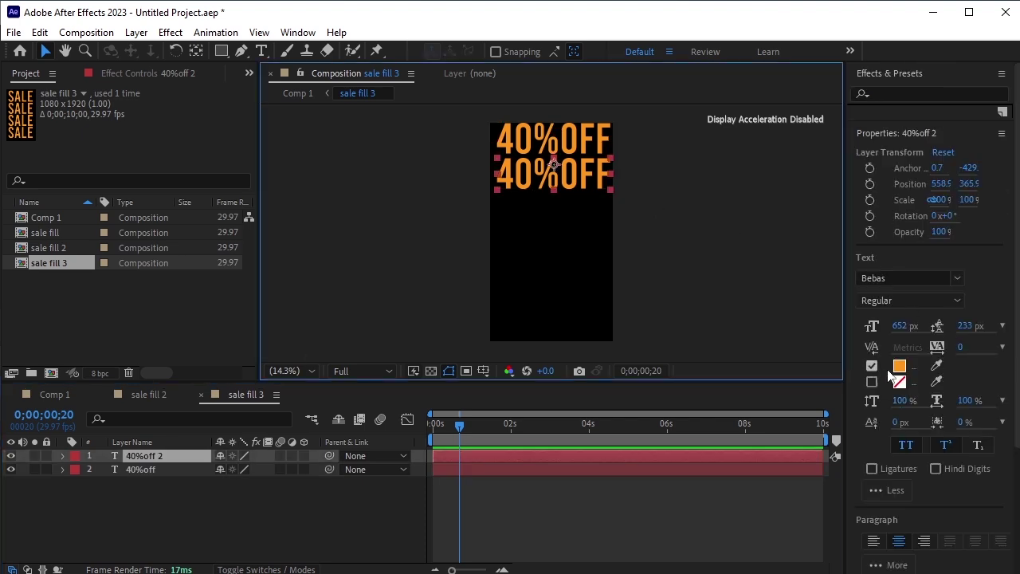
{"action": "left_click", "coordinate": [938, 365]}
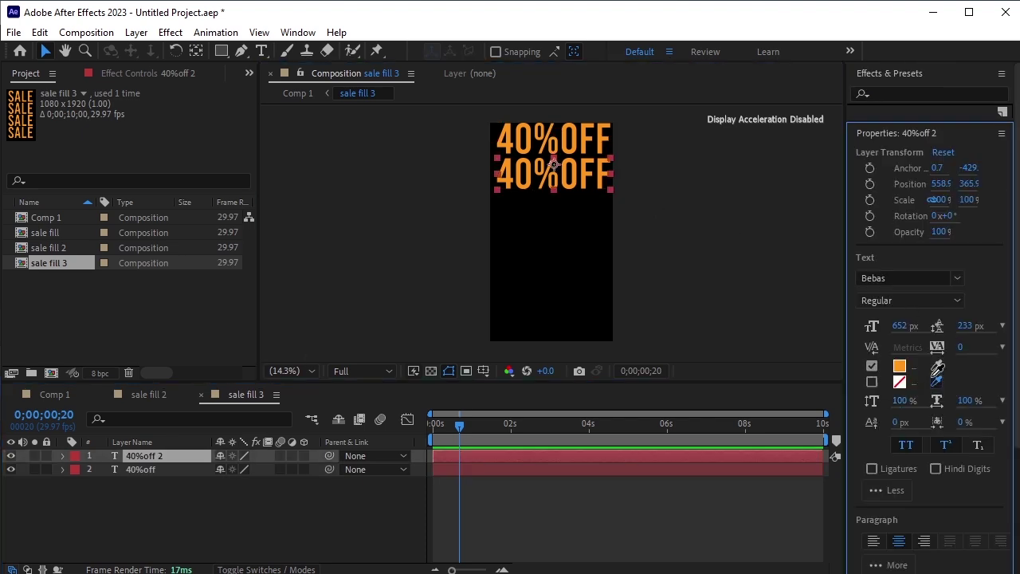
{"action": "left_click", "coordinate": [537, 126]}
{"action": "left_click", "coordinate": [872, 366]}
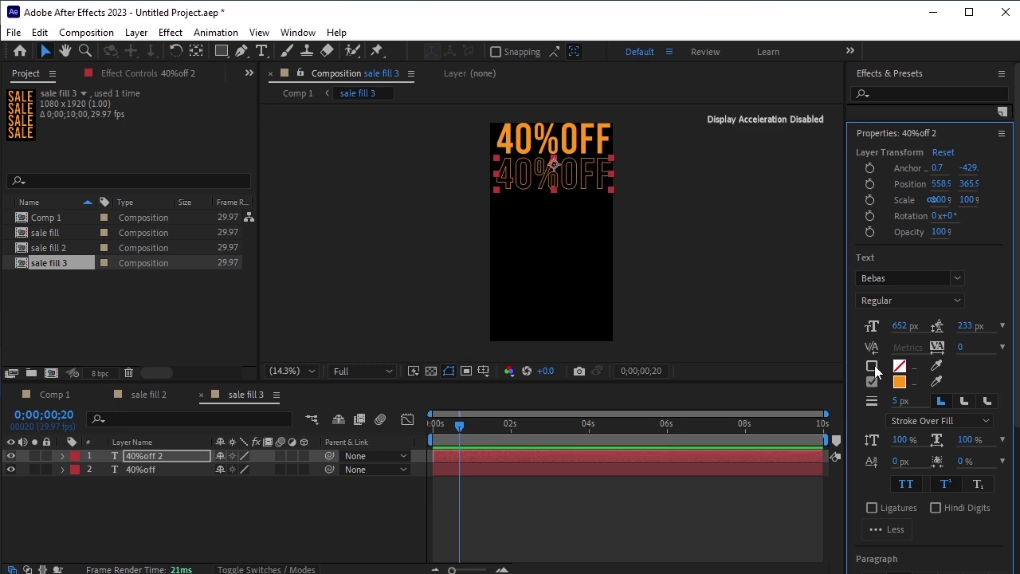
{"action": "mouse_move", "coordinate": [901, 400]}
{"action": "left_mouse_down"}
{"action": "mouse_move", "coordinate": [915, 395]}
{"action": "mouse_move", "coordinate": [896, 405]}
{"action": "left_mouse_up"}
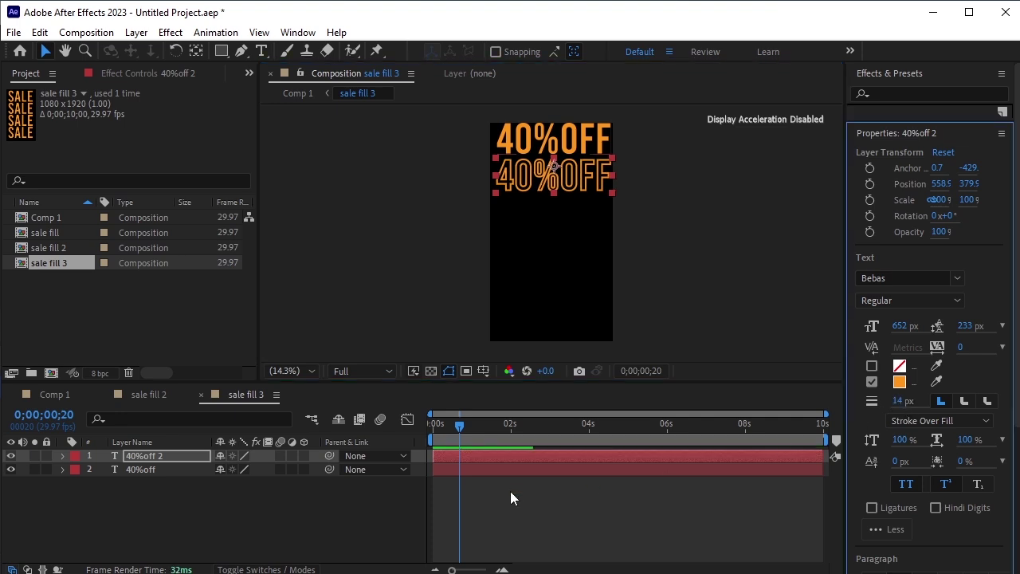
{"action": "left_click", "coordinate": [186, 498]}
Step: Duplicate the filled and outlined 40%OFF rows and move the copies down to form the third and fourth rows
{"action": "left_click", "coordinate": [184, 455]}
{"action": "left_click", "coordinate": [185, 469], "text": "shift"}
{"action": "key", "text": "ctrl+d"}
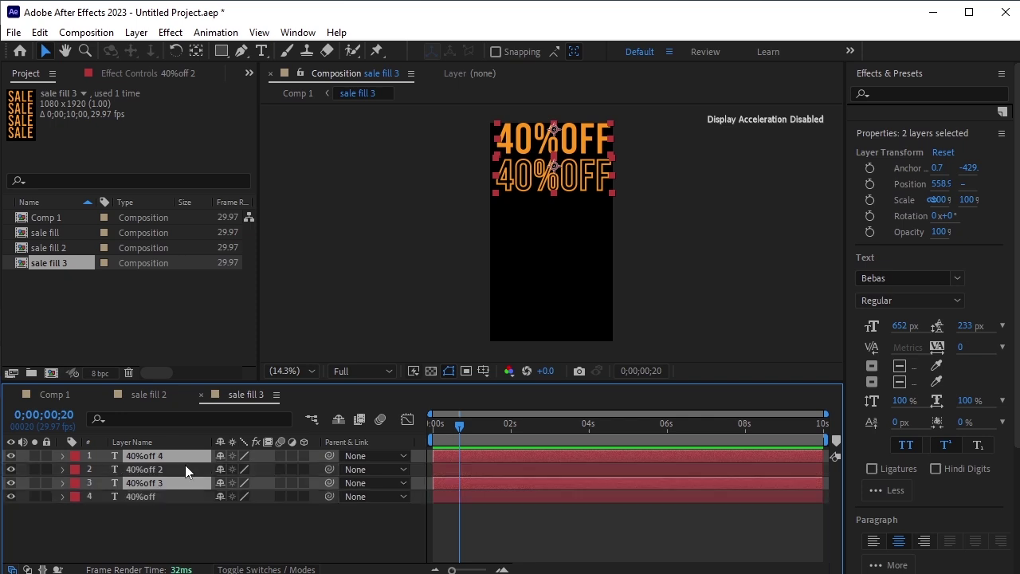
{"action": "key", "text": "shift+Down"}
{"action": "key", "text": "shift+Down"}
{"action": "key", "text": "shift+Down"}
{"action": "key", "text": "shift+Down"}
{"action": "key", "text": "shift+Down"}
{"action": "key", "text": "shift+Down"}
{"action": "key", "text": "shift+Down"}
{"action": "key", "text": "shift+Down"}
{"action": "key", "text": "shift+Down"}
{"action": "key", "text": "shift+Down"}
{"action": "key", "text": "shift+Down"}
{"action": "key", "text": "shift+Down"}
{"action": "key", "text": "shift+Down"}
{"action": "key", "text": "shift+Down"}
{"action": "key", "text": "shift+Down"}
{"action": "key", "text": "shift+Down"}
{"action": "key", "text": "shift+Down"}
{"action": "key", "text": "shift+Down"}
{"action": "key", "text": "shift+Down"}
{"action": "key", "text": "shift+Down"}
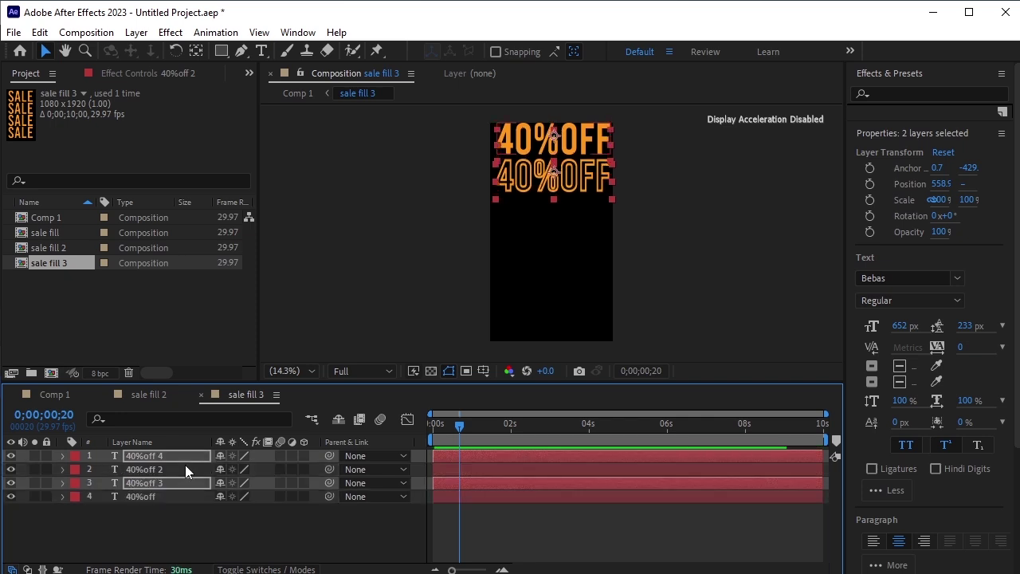
{"action": "key", "text": "shift+Down"}
{"action": "key", "text": "shift+Down"}
{"action": "key", "text": "shift+Down"}
{"action": "key", "text": "shift+Down"}
{"action": "key", "text": "shift+Down"}
{"action": "key", "text": "shift+Down"}
{"action": "key", "text": "shift+Down"}
{"action": "key", "text": "shift+Down"}
{"action": "key", "text": "shift+Down"}
{"action": "key", "text": "shift+Down"}
{"action": "key", "text": "shift+Down"}
{"action": "key", "text": "shift+Down"}
{"action": "key", "text": "shift+Down"}
{"action": "key", "text": "shift+Down"}
{"action": "key", "text": "shift+Down"}
{"action": "key", "text": "shift+Down"}
{"action": "key", "text": "shift+Down"}
{"action": "key", "text": "shift+Down"}
{"action": "key", "text": "shift+Down"}
{"action": "key", "text": "shift+Down"}
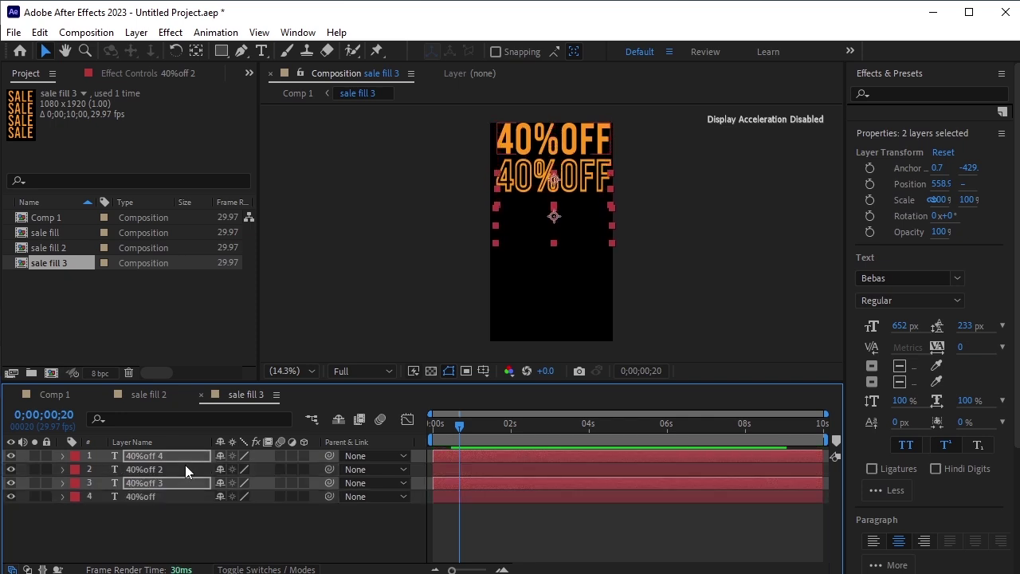
{"action": "key", "text": "shift+Down"}
{"action": "key", "text": "shift+Down"}
{"action": "key", "text": "shift+Down"}
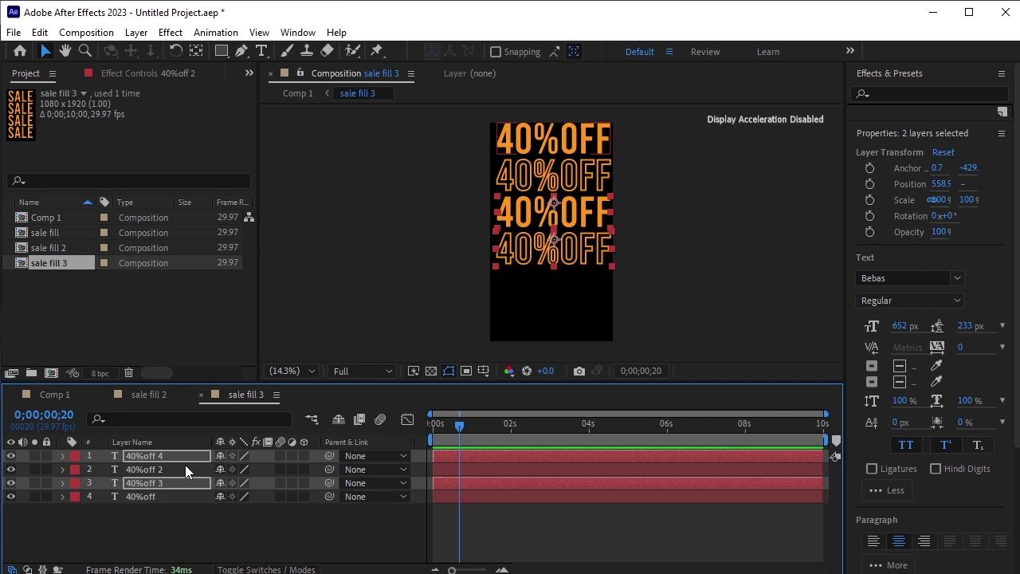
Step: Duplicate the third and fourth 40%OFF rows and move the copies down to fill the frame as rows five and six
{"action": "key", "text": "ctrl+d"}
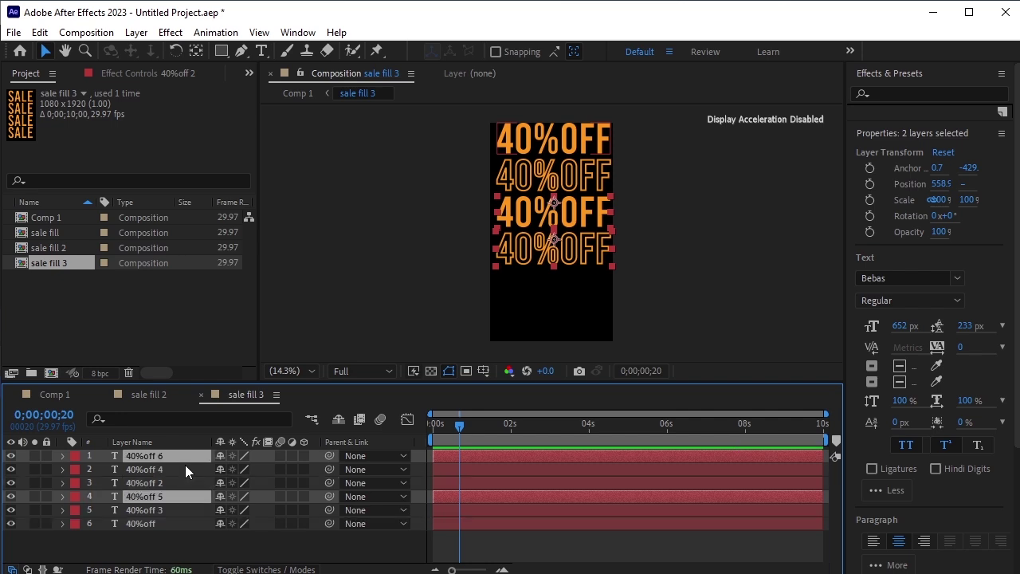
{"action": "key", "text": "shift+Down"}
{"action": "key", "text": "shift+Down"}
{"action": "key", "text": "shift+Down"}
{"action": "key", "text": "shift+Down"}
{"action": "key", "text": "shift+Down"}
{"action": "key", "text": "shift+Down"}
{"action": "key", "text": "shift+Down"}
{"action": "key", "text": "shift+Down"}
{"action": "key", "text": "shift+Down"}
{"action": "key", "text": "shift+Down"}
{"action": "key", "text": "shift+Down"}
{"action": "key", "text": "shift+Down"}
{"action": "key", "text": "shift+Down"}
{"action": "key", "text": "shift+Down"}
{"action": "key", "text": "shift+Down"}
{"action": "key", "text": "shift+Down"}
{"action": "key", "text": "shift+Down"}
{"action": "key", "text": "shift+Down"}
{"action": "key", "text": "shift+Down"}
{"action": "key", "text": "shift+Down"}
{"action": "key", "text": "shift+Down"}
{"action": "key", "text": "shift+Down"}
{"action": "key", "text": "shift+Down"}
{"action": "key", "text": "shift+Down"}
{"action": "key", "text": "shift+Down"}
{"action": "key", "text": "shift+Down"}
{"action": "key", "text": "shift+Down"}
{"action": "key", "text": "shift+Down"}
{"action": "key", "text": "shift+Down"}
{"action": "key", "text": "shift+Down"}
{"action": "key", "text": "shift+Down"}
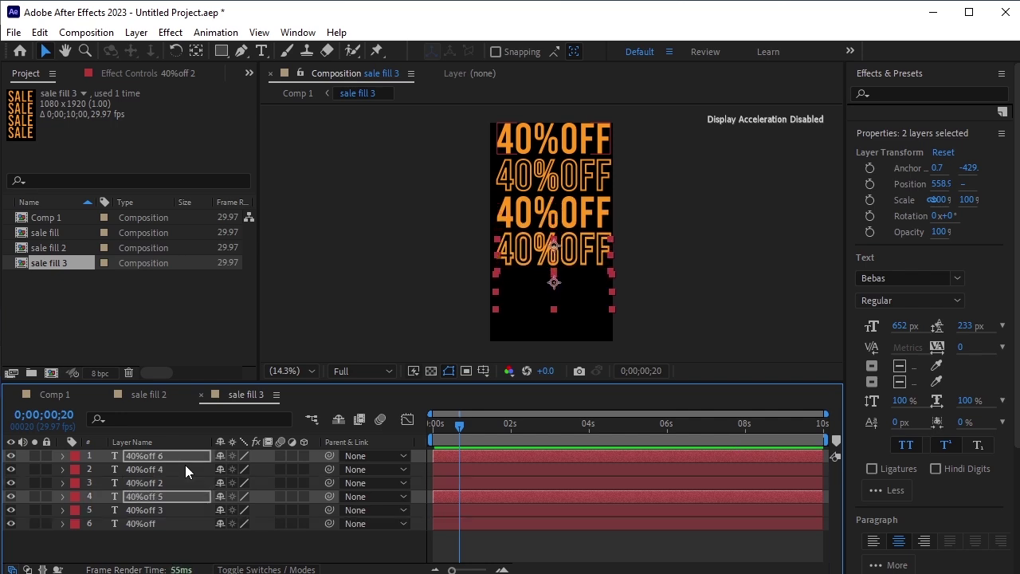
{"action": "key", "text": "shift+Down"}
{"action": "key", "text": "shift+Down"}
{"action": "key", "text": "shift+Down"}
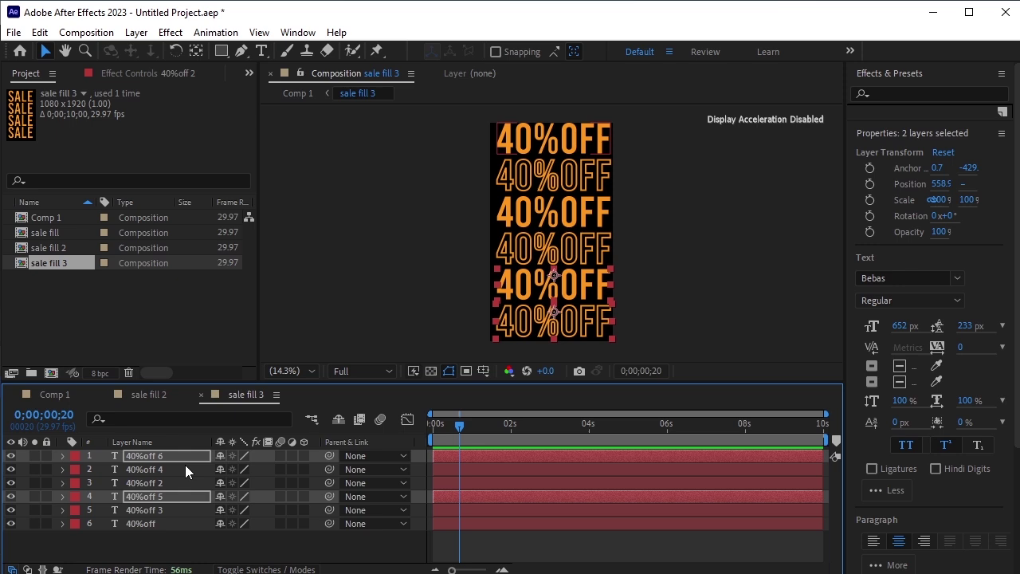
Step: Center all six 40%OFF layers horizontally in the composition
{"action": "left_click", "coordinate": [196, 522], "text": "shift"}
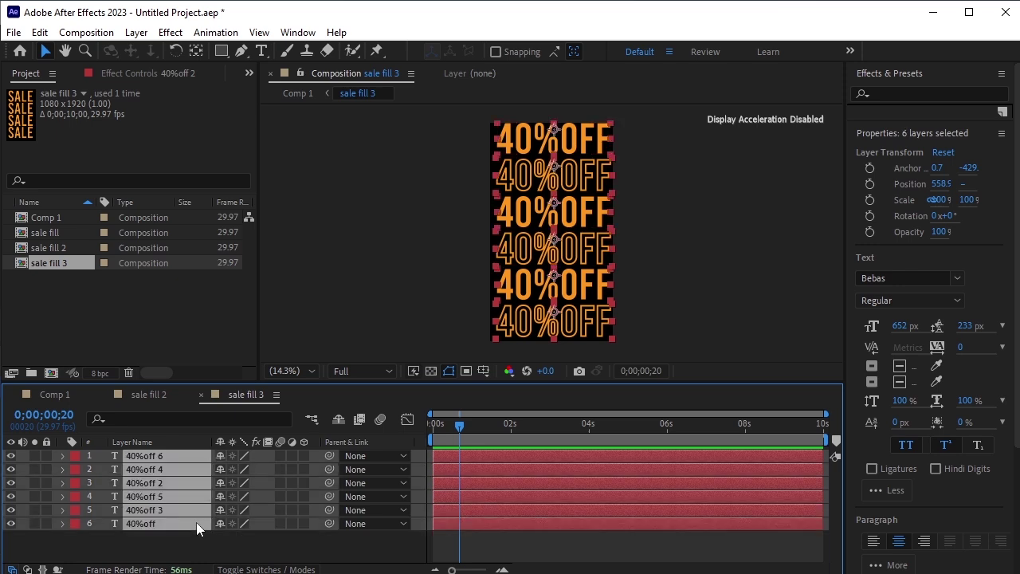
{"action": "scroll", "coordinate": [972, 508], "scroll_direction": "down", "scroll_amount": 4}
{"action": "left_click", "coordinate": [889, 526]}
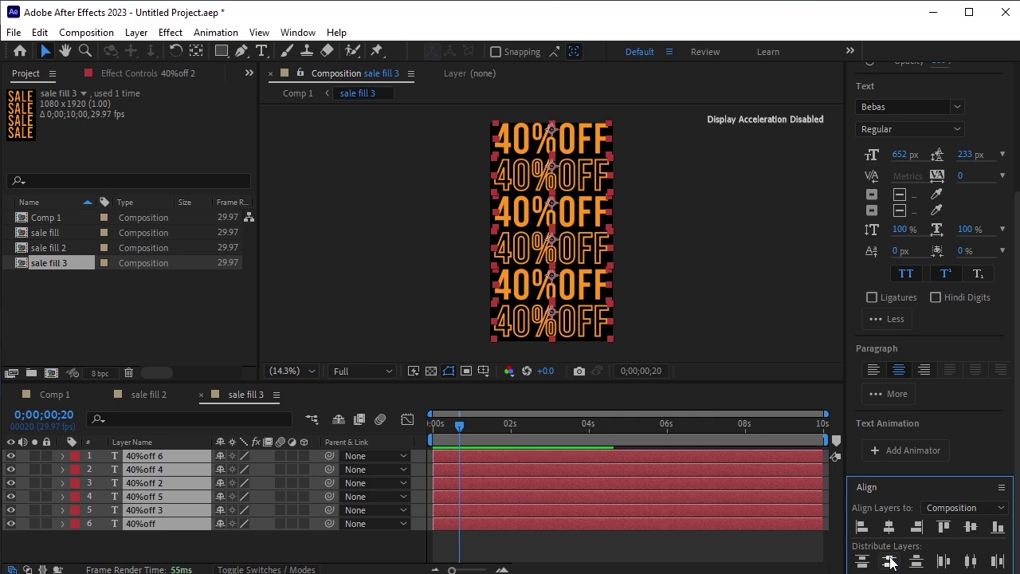
{"action": "left_click", "coordinate": [254, 549]}
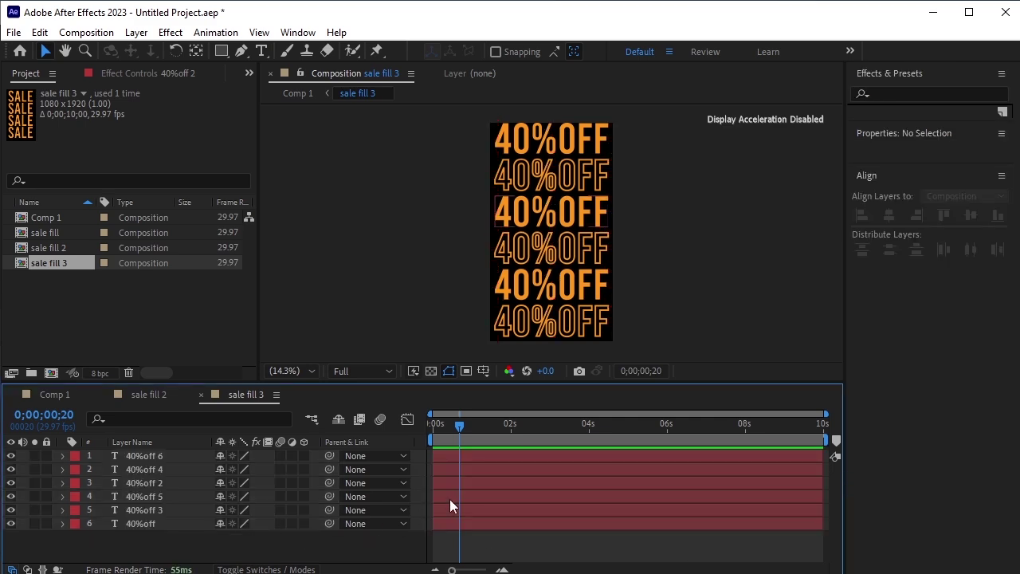
Step: In Comp 1, trim the sale fill 3 layer to end at frame 30
{"action": "left_click", "coordinate": [55, 394]}
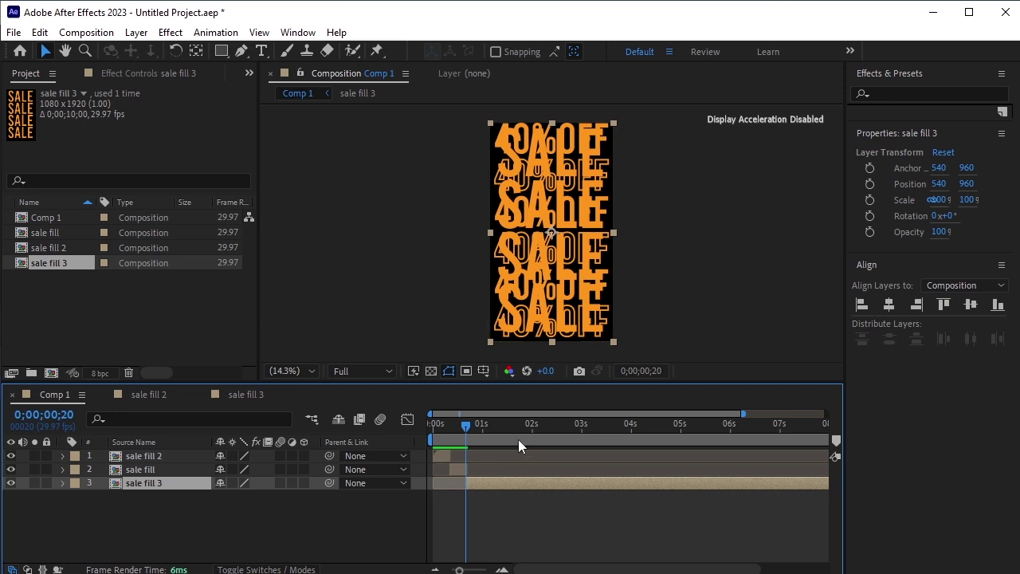
{"action": "key", "text": "space"}
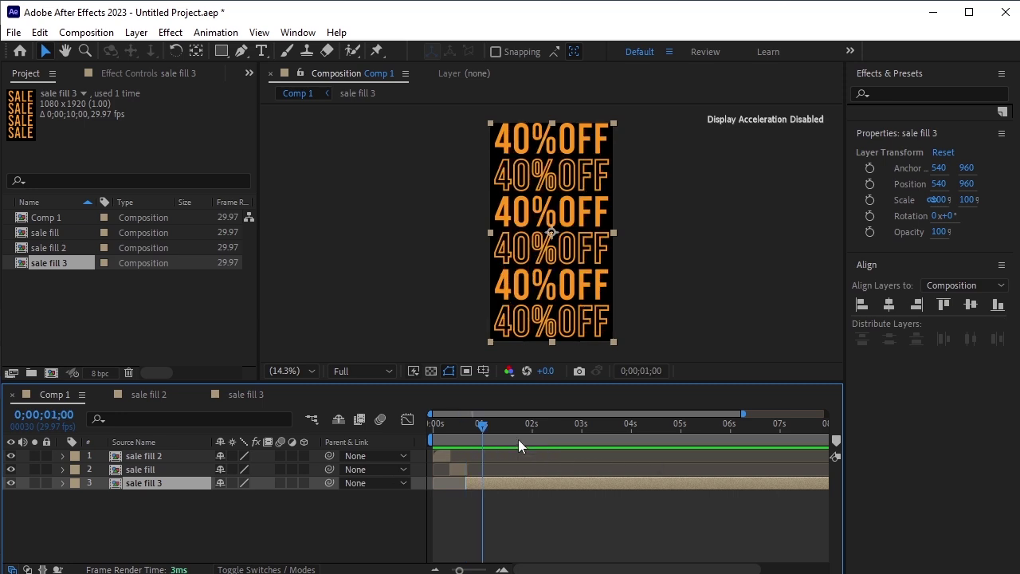
{"action": "key", "text": "alt+bracketright"}
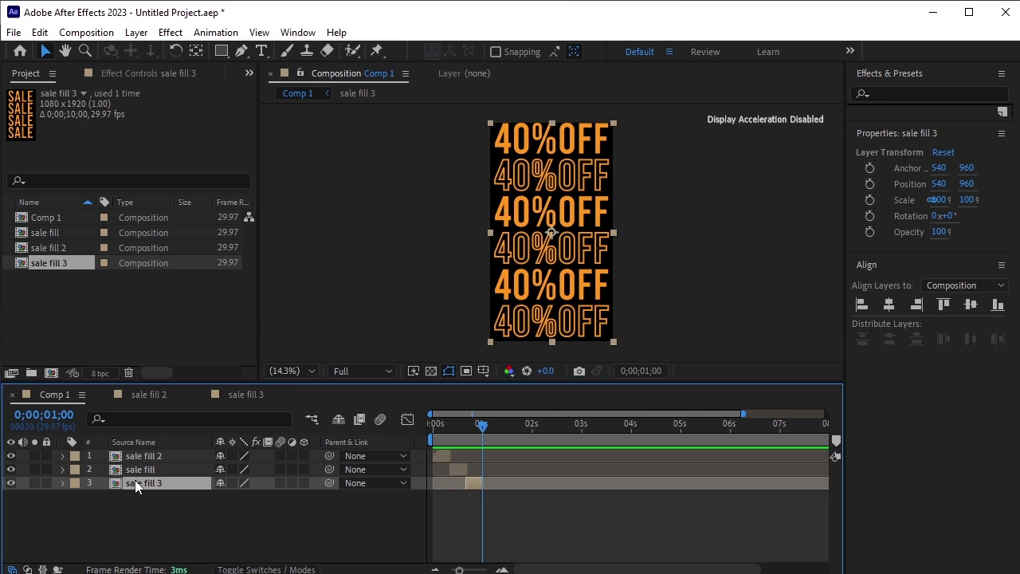
Step: Duplicate sale fill 3 in the project, add the copy as Comp 1's bottom layer, and trim its start to frame 30
{"action": "left_click", "coordinate": [58, 265]}
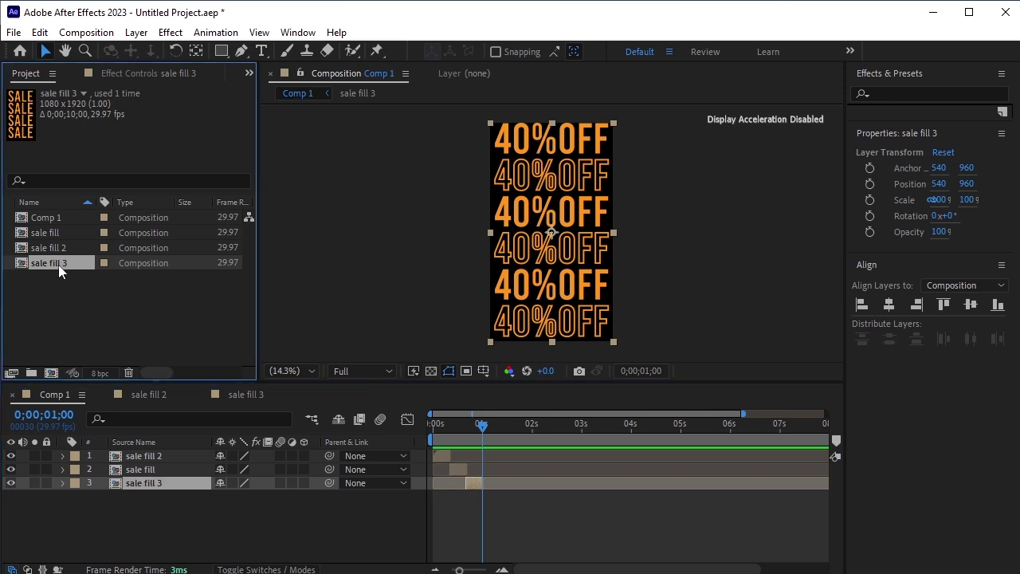
{"action": "key", "text": "ctrl+d"}
{"action": "left_click_drag", "start_coordinate": [65, 278], "coordinate": [122, 498]}
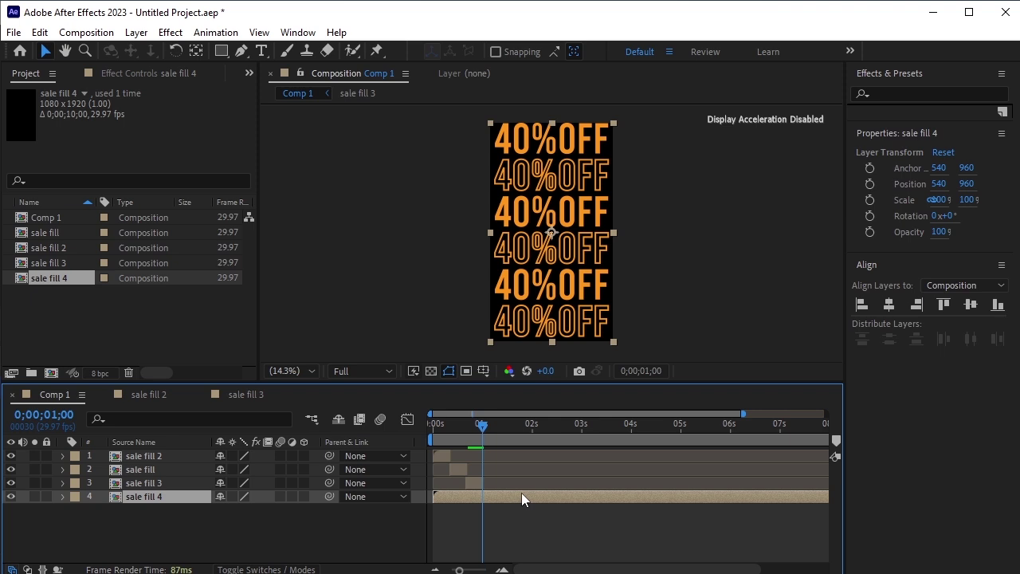
{"action": "key", "text": "alt+bracketleft"}
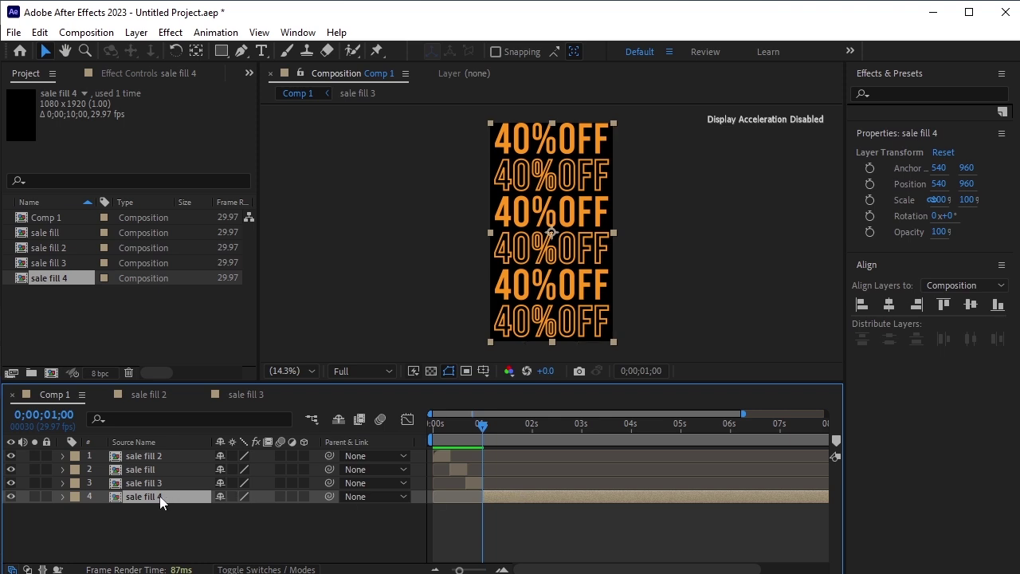
Step: In the sale fill 4 composition, delete the filled 40%OFF row at the frame's upper edge
{"action": "double_click", "coordinate": [159, 495]}
{"action": "left_click", "coordinate": [530, 141]}
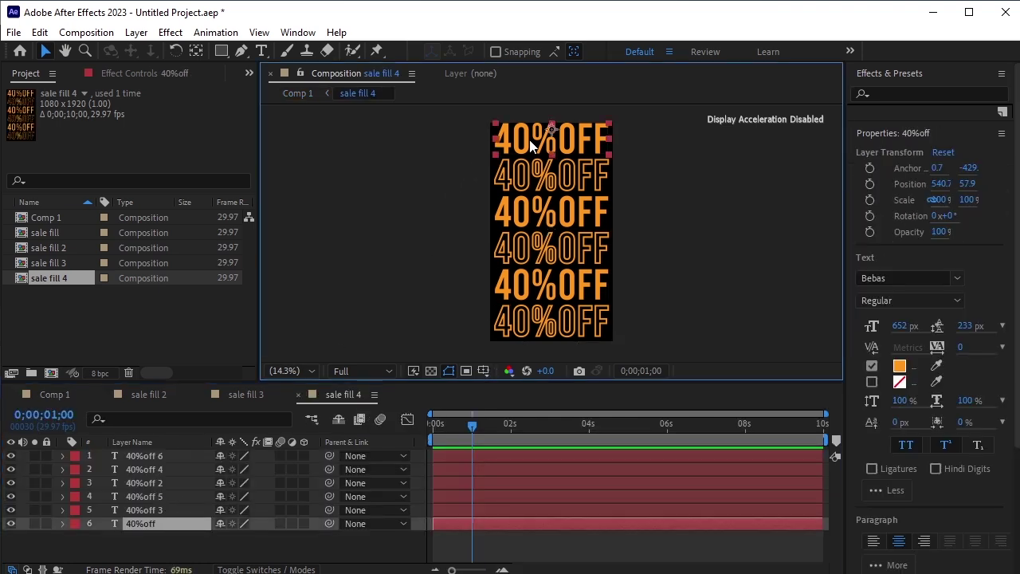
{"action": "key", "text": "Delete"}
Step: Move the remaining five 40%OFF rows up to the frame's upper edge and center them horizontally in the composition
{"action": "left_click_drag", "start_coordinate": [450, 151], "coordinate": [586, 295]}
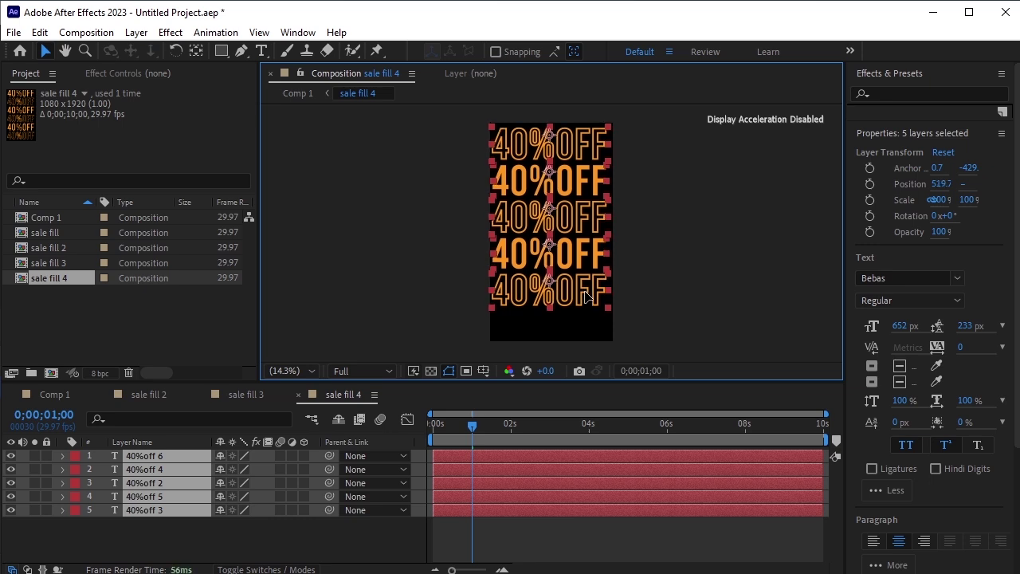
{"action": "scroll", "coordinate": [926, 495], "scroll_direction": "down", "scroll_amount": 4}
{"action": "left_click", "coordinate": [889, 526]}
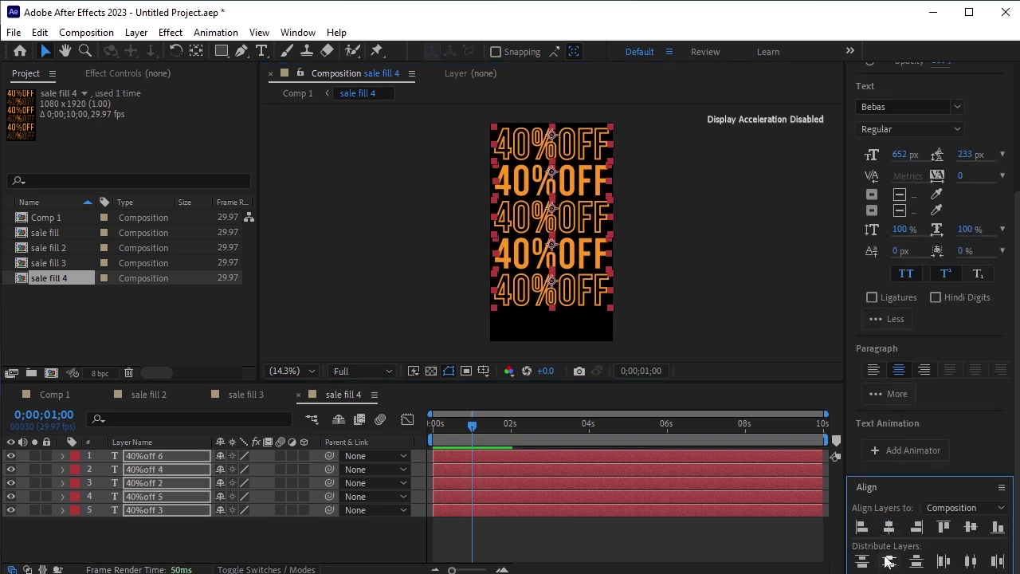
{"action": "left_click", "coordinate": [366, 255]}
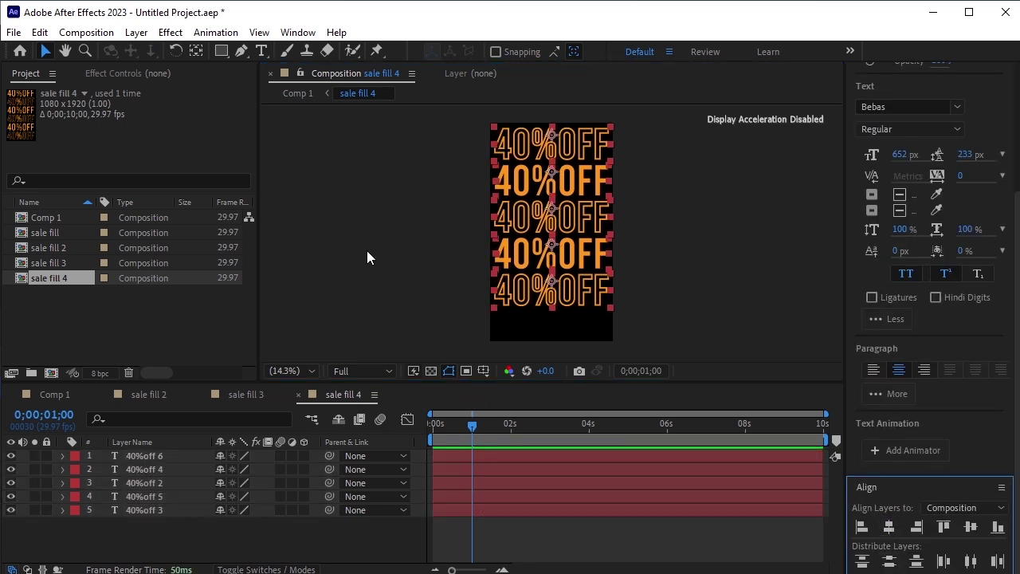
Step: Duplicate the filled 40%OFF layer in the second row and move the copy down to form the sixth row
{"action": "left_click", "coordinate": [546, 187]}
{"action": "key", "text": "ctrl+d"}
{"action": "left_click_drag", "start_coordinate": [547, 187], "coordinate": [556, 330]}
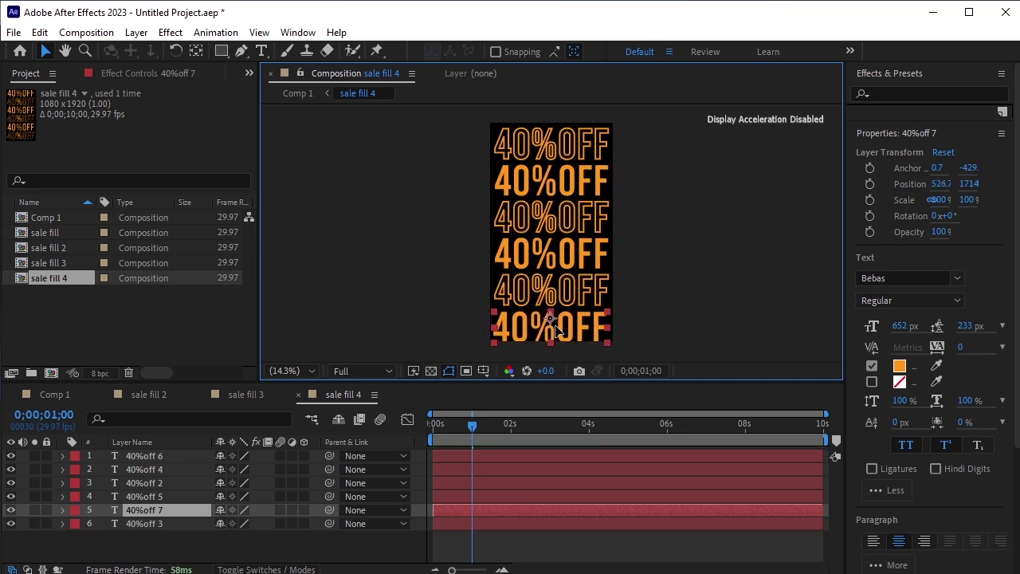
Step: Center all six 40%OFF layers of sale fill 4 horizontally and distribute them evenly in the vertical direction
{"action": "left_click_drag", "start_coordinate": [467, 131], "coordinate": [599, 348]}
{"action": "scroll", "coordinate": [917, 542], "scroll_direction": "down", "scroll_amount": 5}
{"action": "left_click", "coordinate": [890, 529]}
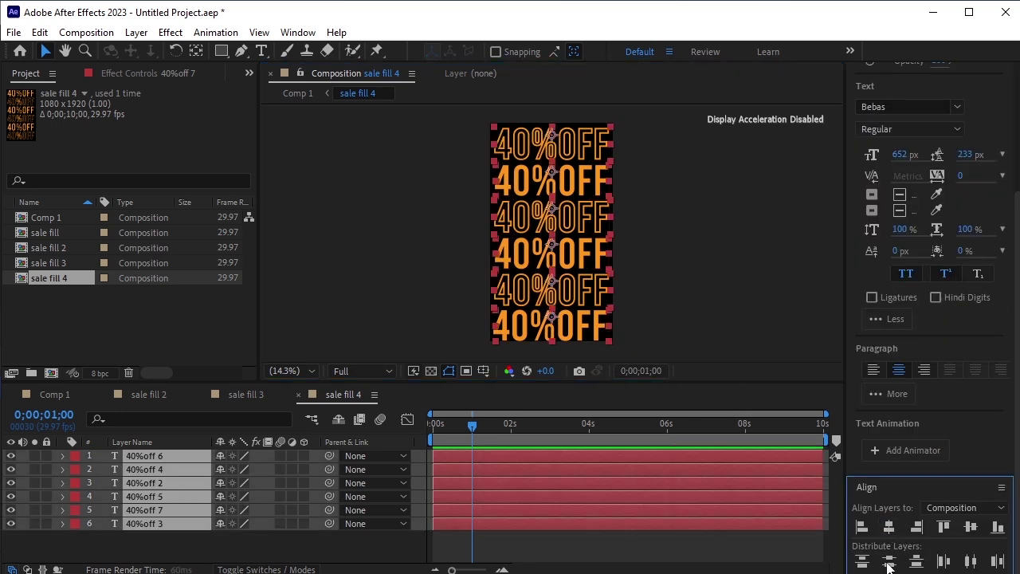
{"action": "left_click", "coordinate": [253, 541]}
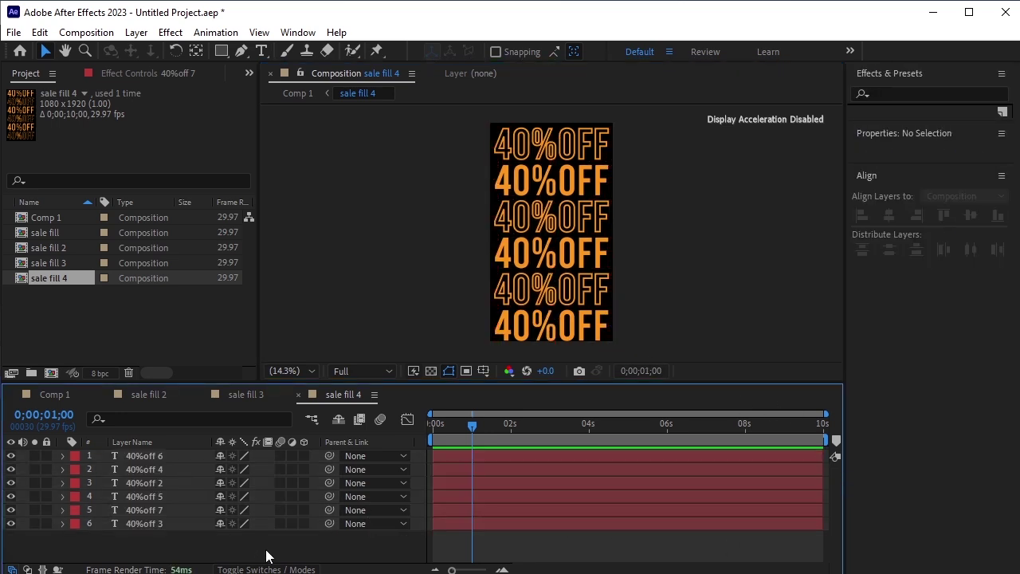
Step: In Comp 1, trim the sale fill 4 layer to end at frame 40 (0;00;01;10)
{"action": "left_click", "coordinate": [59, 394]}
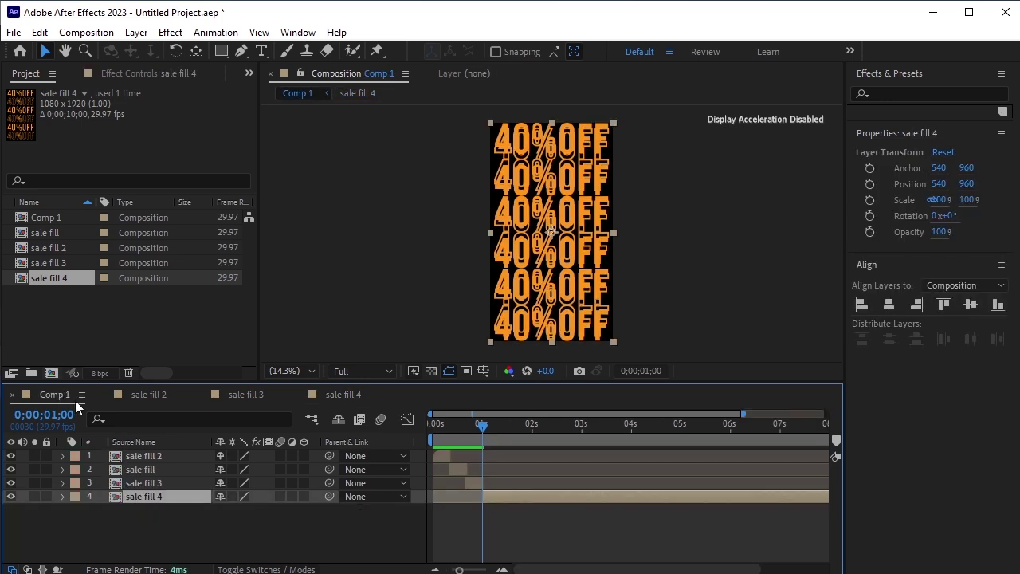
{"action": "key", "text": "shift+Page_Down"}
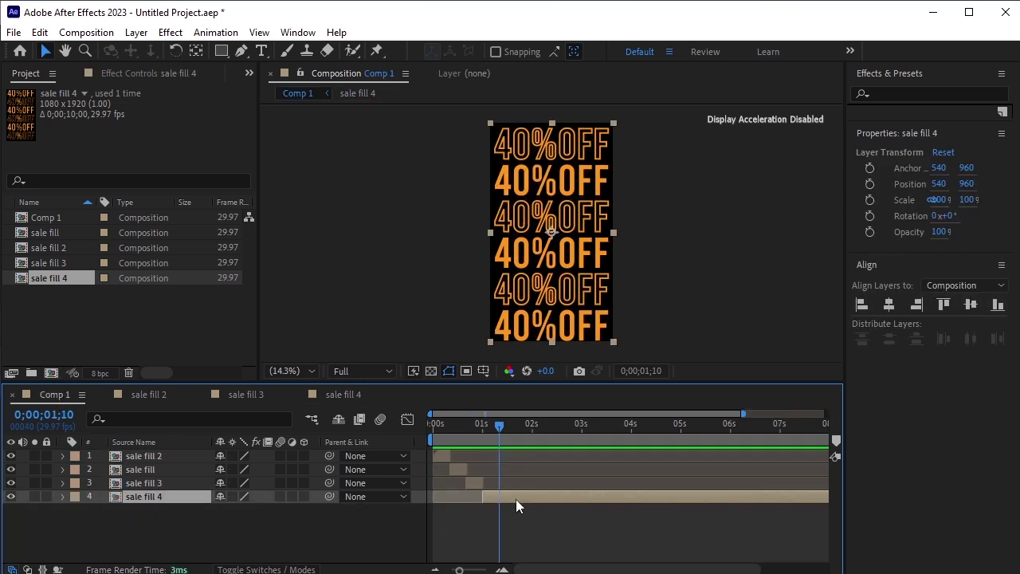
{"action": "key", "text": "alt+]"}
{"action": "left_click", "coordinate": [289, 520]}
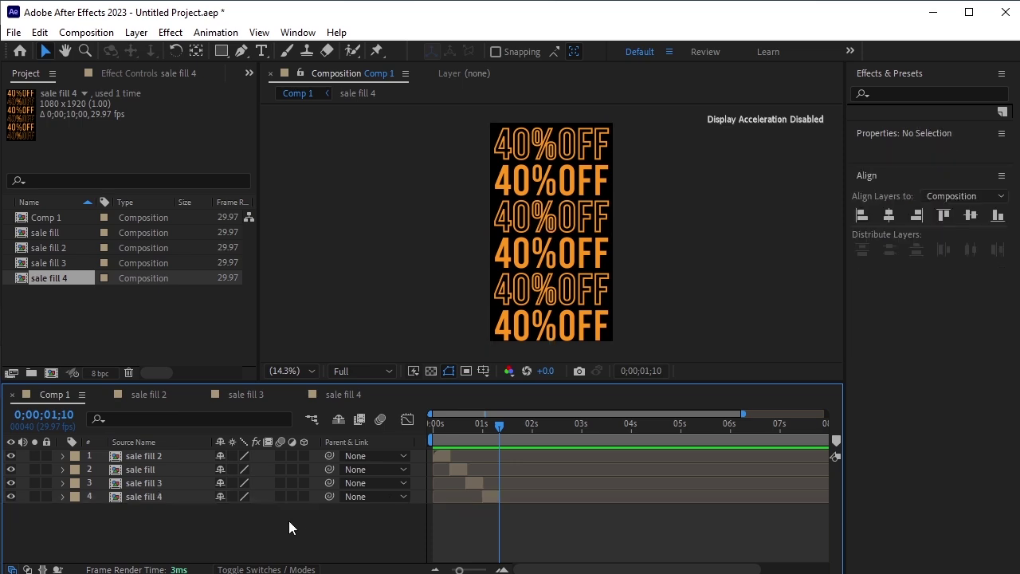
Step: Add a 1080 x 1920 px light grey solid, colour #DDDBDB, as the bottom layer of Comp 1 for the background
{"action": "left_click", "coordinate": [136, 33]}
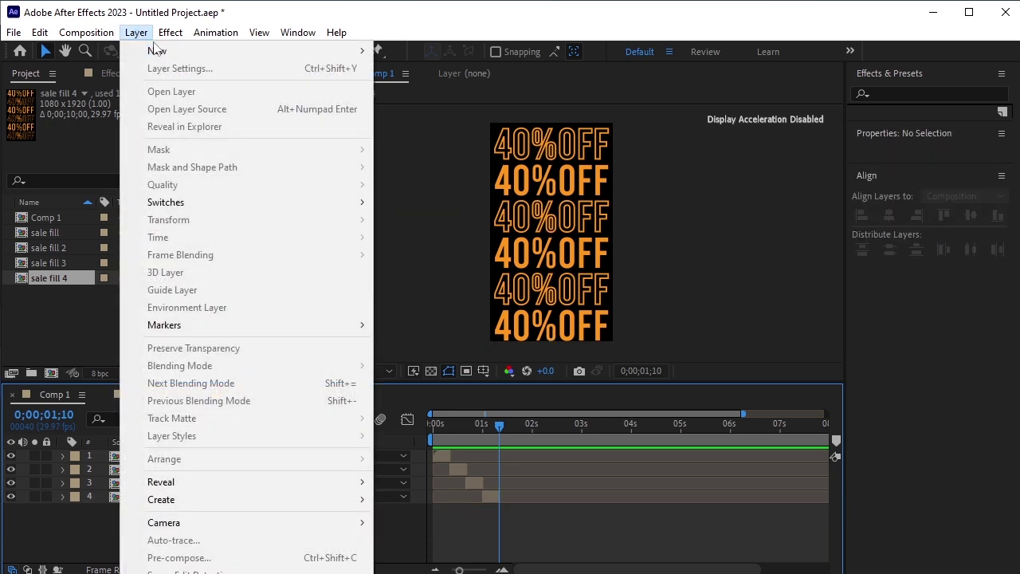
{"action": "mouse_move", "coordinate": [157, 50]}
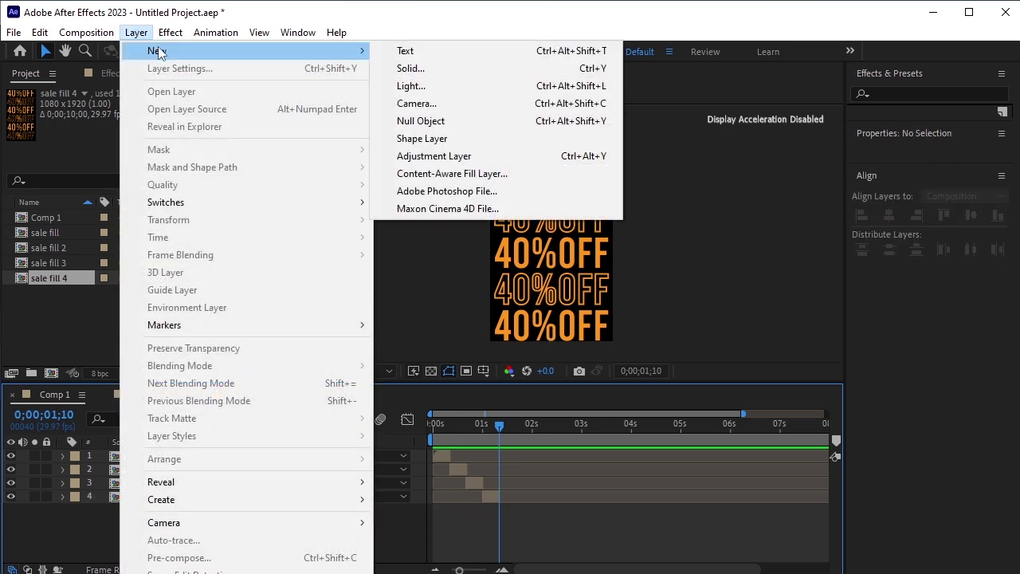
{"action": "left_click", "coordinate": [407, 68]}
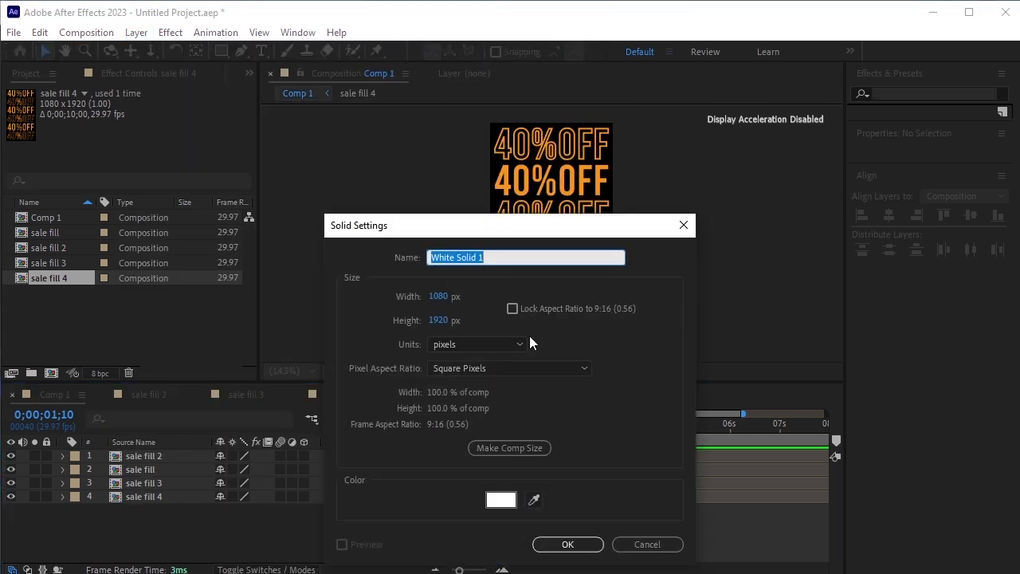
{"action": "left_click", "coordinate": [500, 500]}
{"action": "mouse_move", "coordinate": [372, 355]}
{"action": "left_mouse_down"}
{"action": "mouse_move", "coordinate": [367, 367]}
{"action": "mouse_move", "coordinate": [367, 352]}
{"action": "left_mouse_up"}
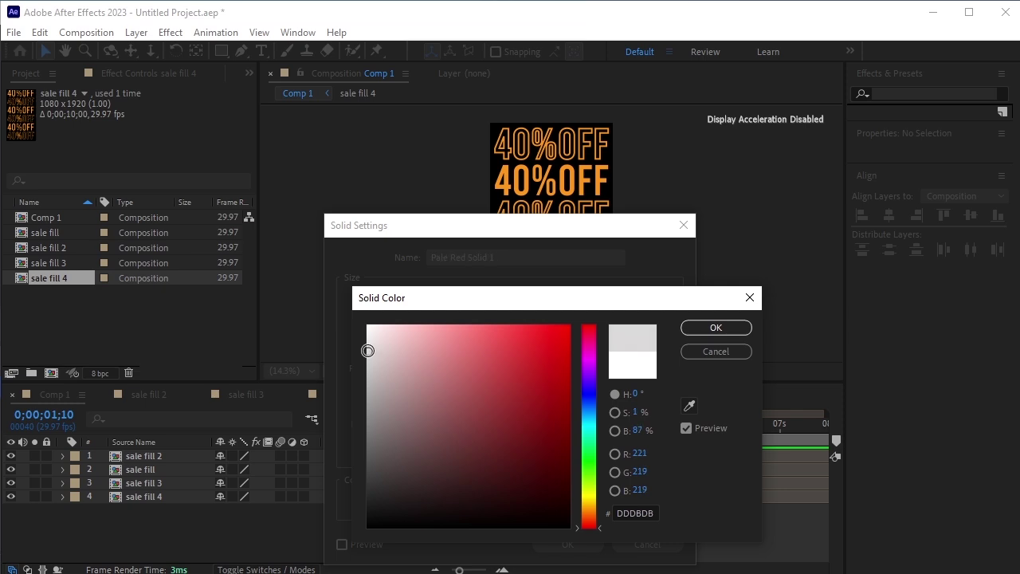
{"action": "left_click", "coordinate": [737, 328]}
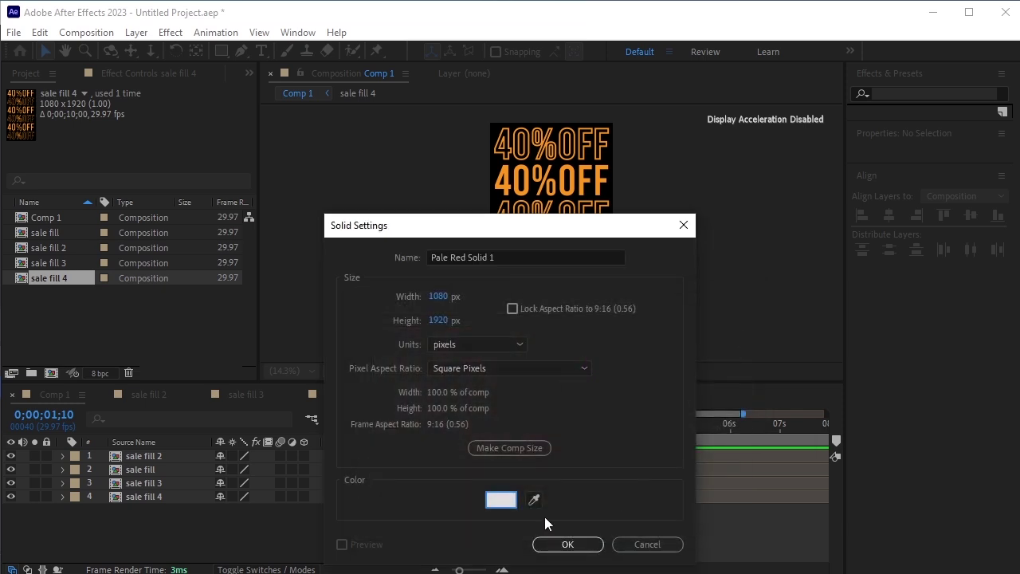
{"action": "left_click", "coordinate": [558, 543]}
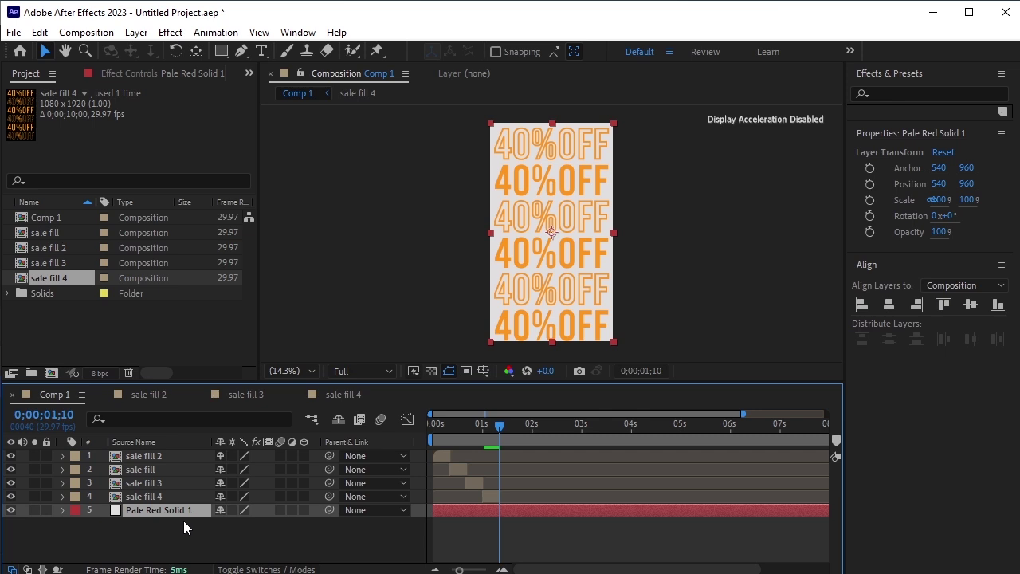
{"action": "left_click", "coordinate": [175, 519]}
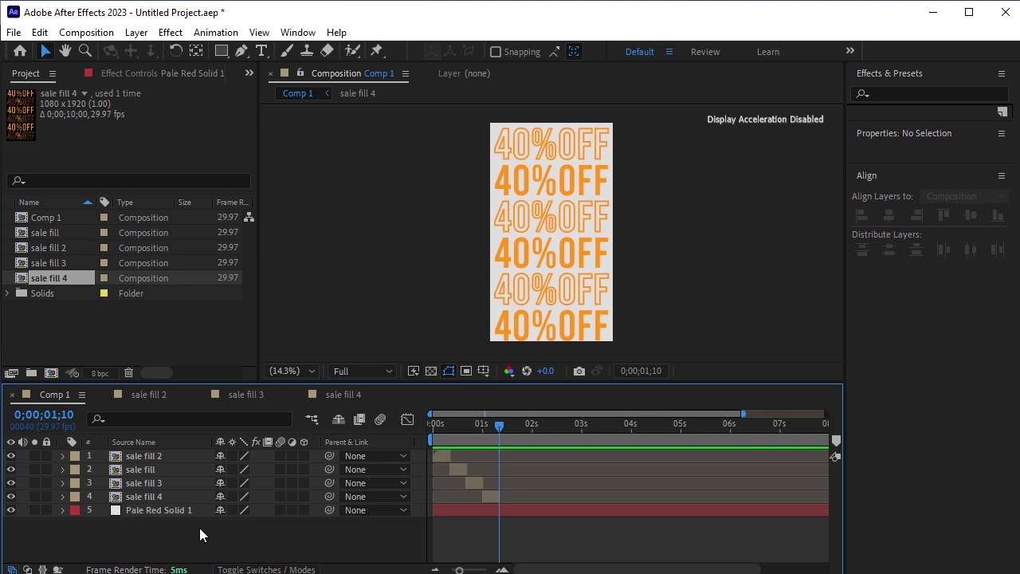
Step: Pre-compose the four sale fill layers into a new composition named text, moving all attributes into it
{"action": "left_click", "coordinate": [181, 498]}
{"action": "left_click", "coordinate": [156, 455], "text": "shift"}
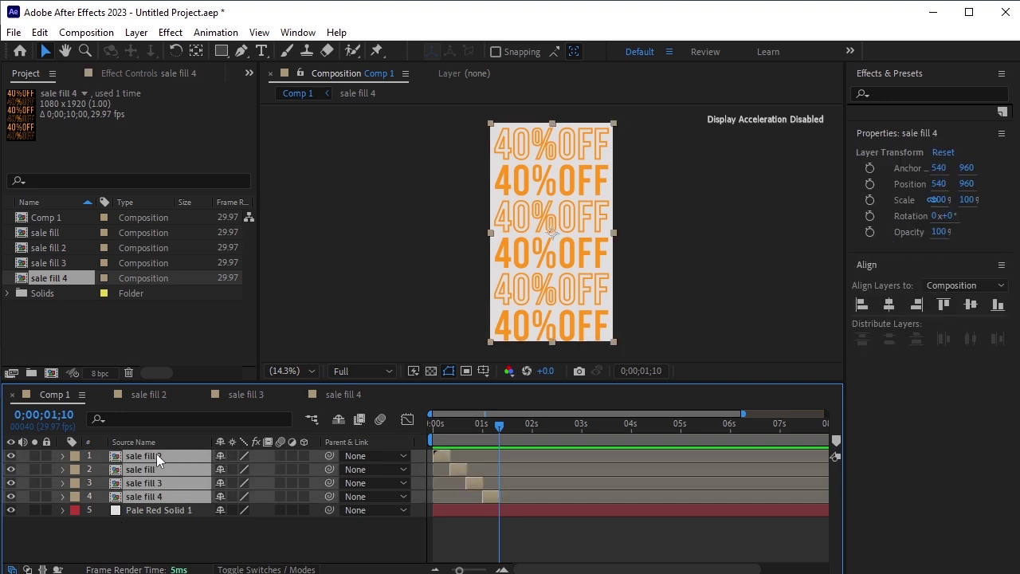
{"action": "key", "text": "ctrl+shift+c"}
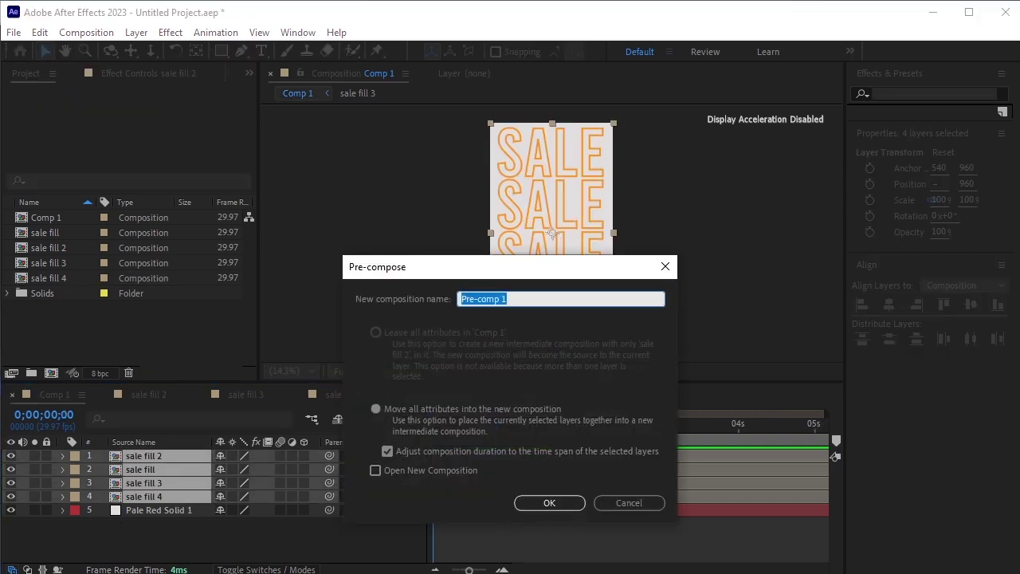
{"action": "type", "text": "sale"}
{"action": "key", "text": "Return"}
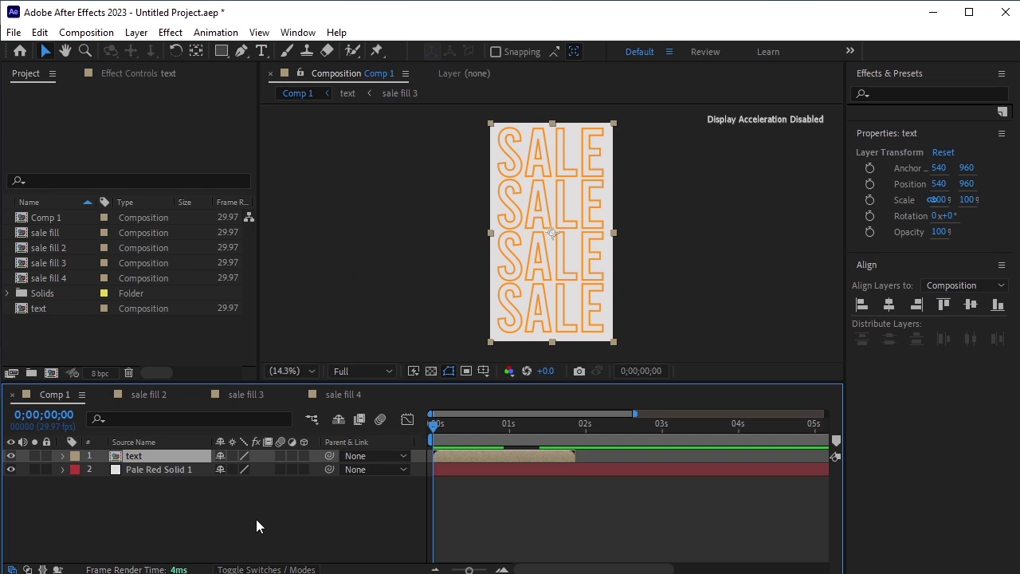
Step: Import 1.png, 2.png, 3.png and 4.png and place them above the text layer in Comp 1
{"action": "right_click", "coordinate": [112, 335]}
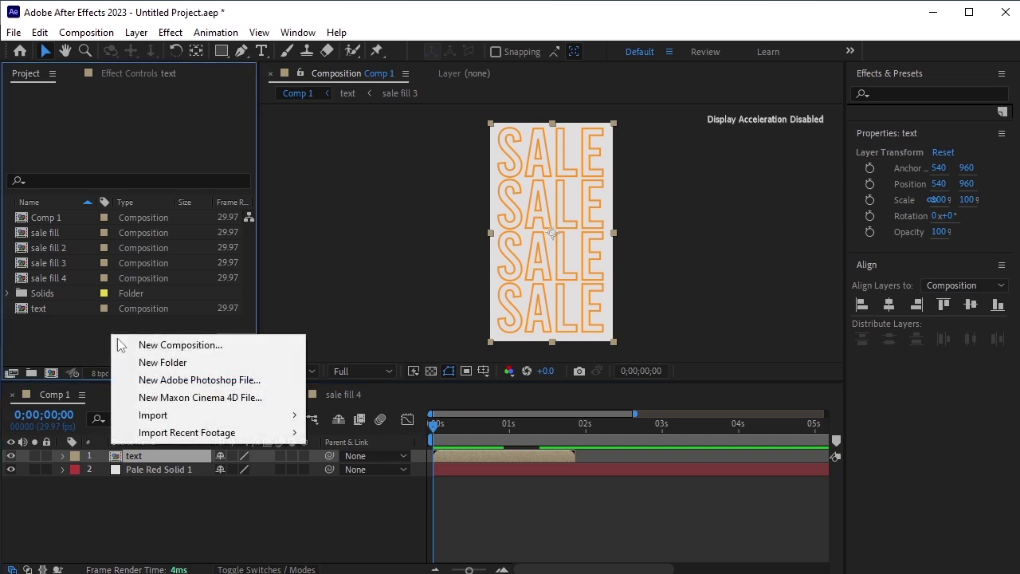
{"action": "mouse_move", "coordinate": [201, 416]}
{"action": "left_click", "coordinate": [319, 412]}
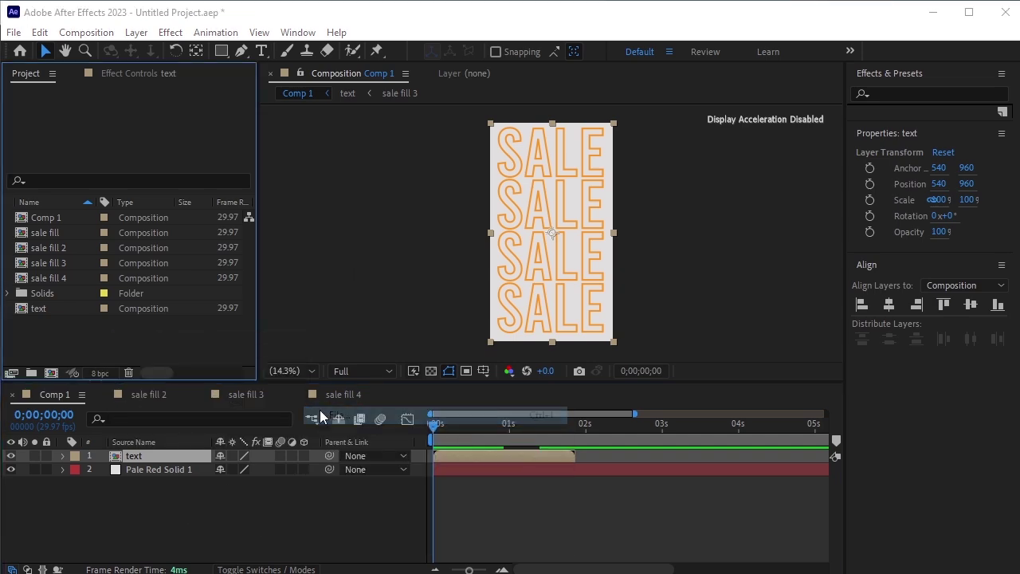
{"action": "left_click_drag", "start_coordinate": [477, 265], "coordinate": [189, 171]}
{"action": "left_click", "coordinate": [832, 522]}
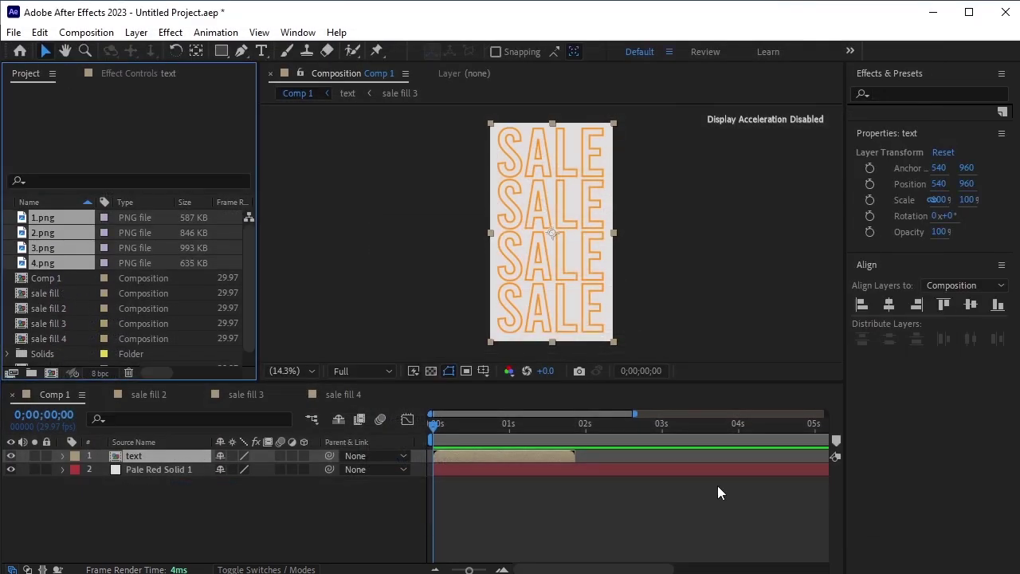
{"action": "left_click_drag", "start_coordinate": [66, 216], "coordinate": [146, 458]}
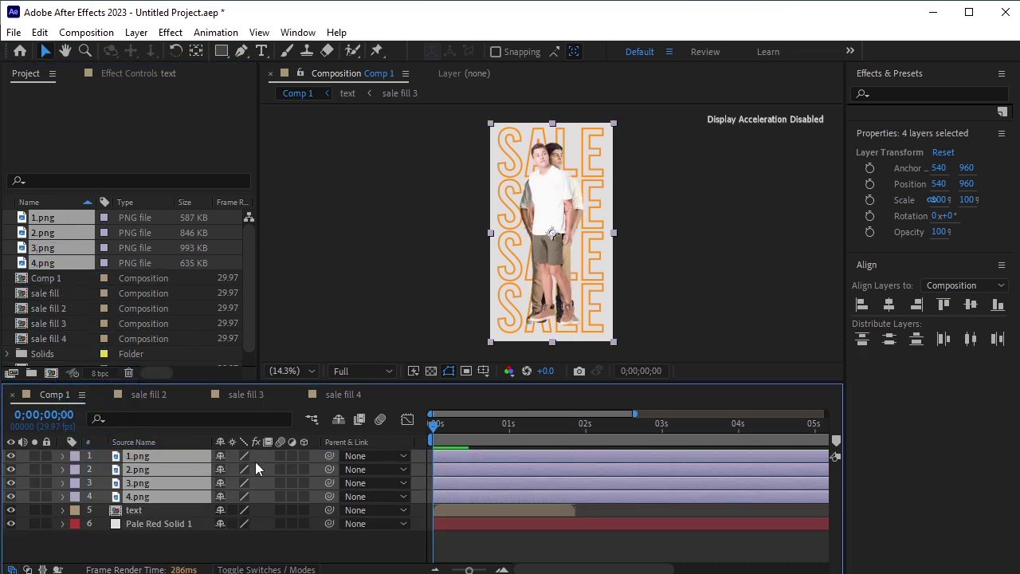
Step: Trim the four PNG layers to end at frame 14
{"action": "key", "text": "space"}
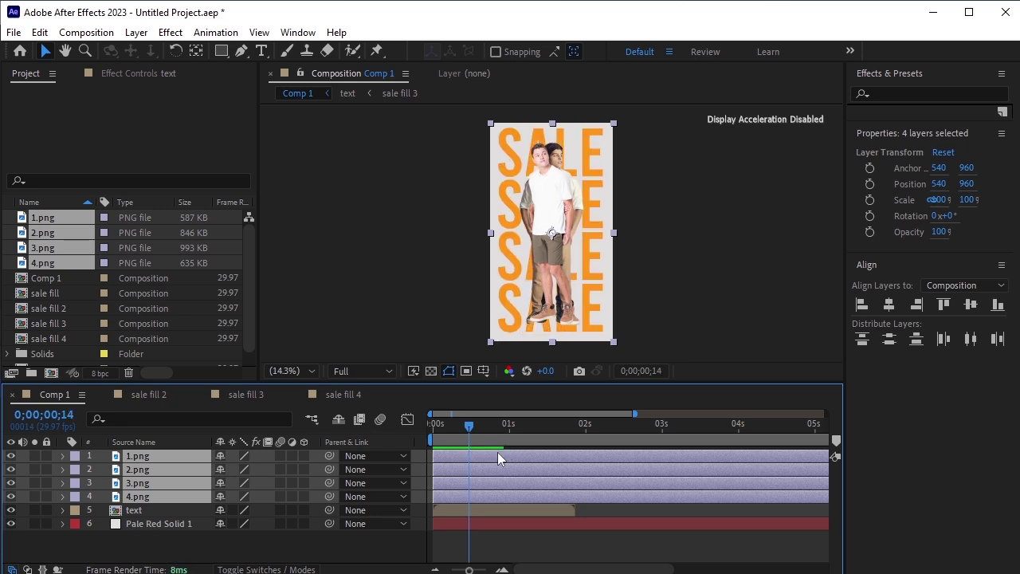
{"action": "key", "text": "alt+bracketright"}
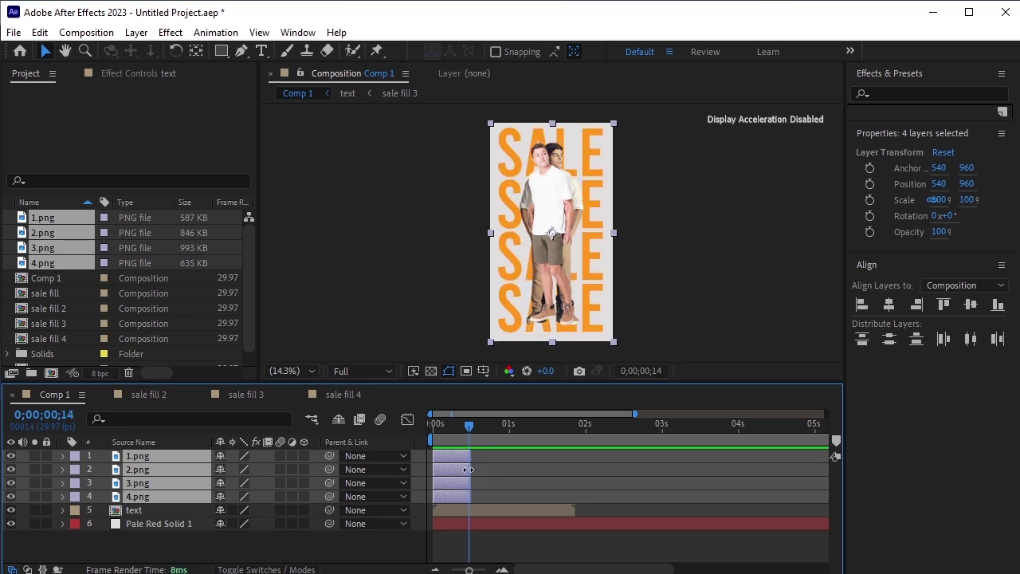
{"action": "key", "text": "equal"}
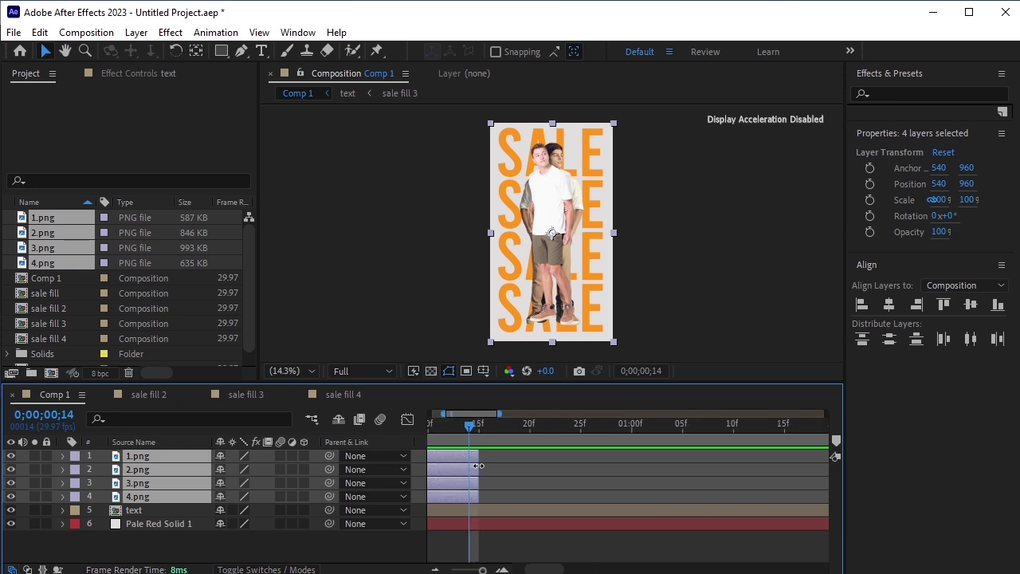
{"action": "left_click_drag", "start_coordinate": [478, 466], "coordinate": [469, 467]}
{"action": "key", "text": "minus"}
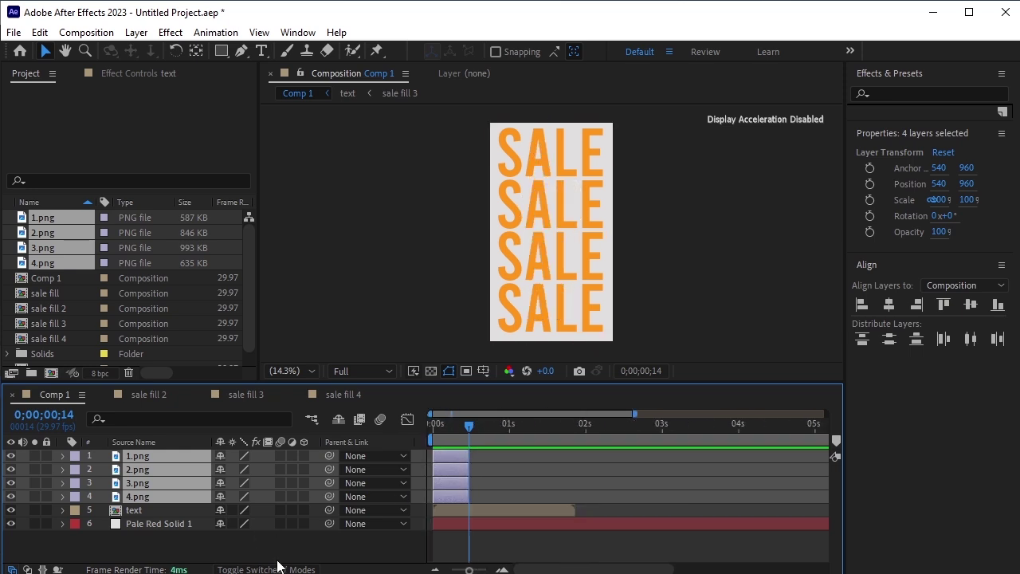
Step: Shift 2.png, 3.png and 4.png in time so they play back to back after 1.png, and preview from the start
{"action": "left_click", "coordinate": [421, 495]}
{"action": "left_click", "coordinate": [446, 471]}
{"action": "left_click", "coordinate": [447, 496], "text": "shift"}
{"action": "left_click_drag", "start_coordinate": [450, 495], "coordinate": [483, 480]}
{"action": "key", "text": "equal"}
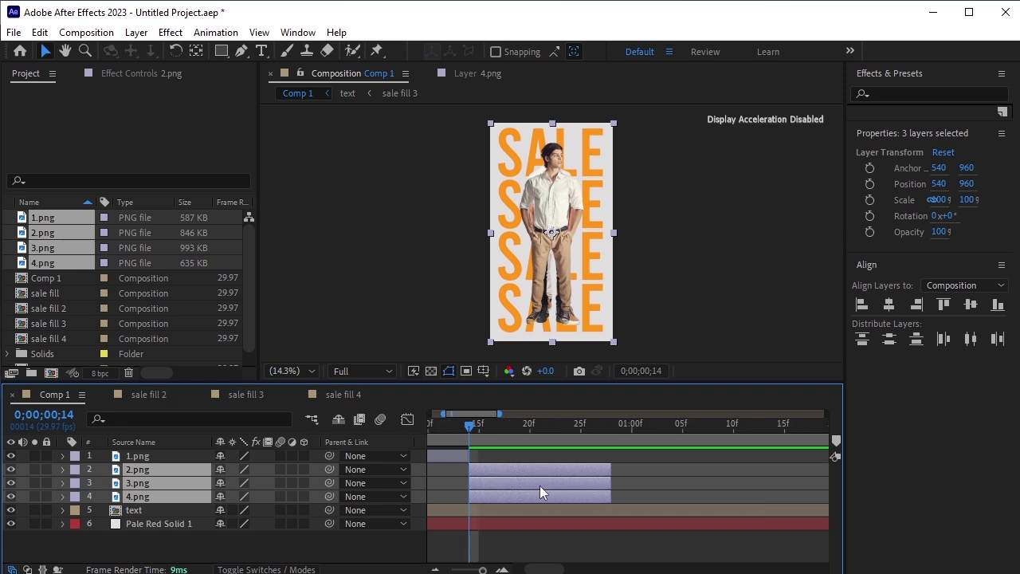
{"action": "left_click_drag", "start_coordinate": [655, 488], "coordinate": [588, 504]}
{"action": "left_click_drag", "start_coordinate": [532, 487], "coordinate": [776, 500]}
{"action": "left_click", "coordinate": [557, 488]}
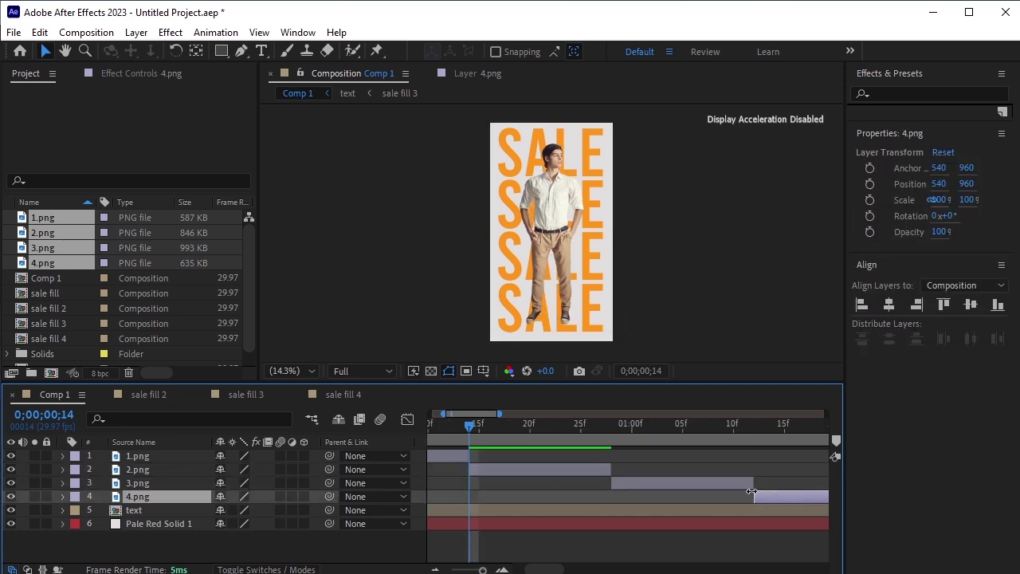
{"action": "key", "text": "minus"}
{"action": "key", "text": "Home"}
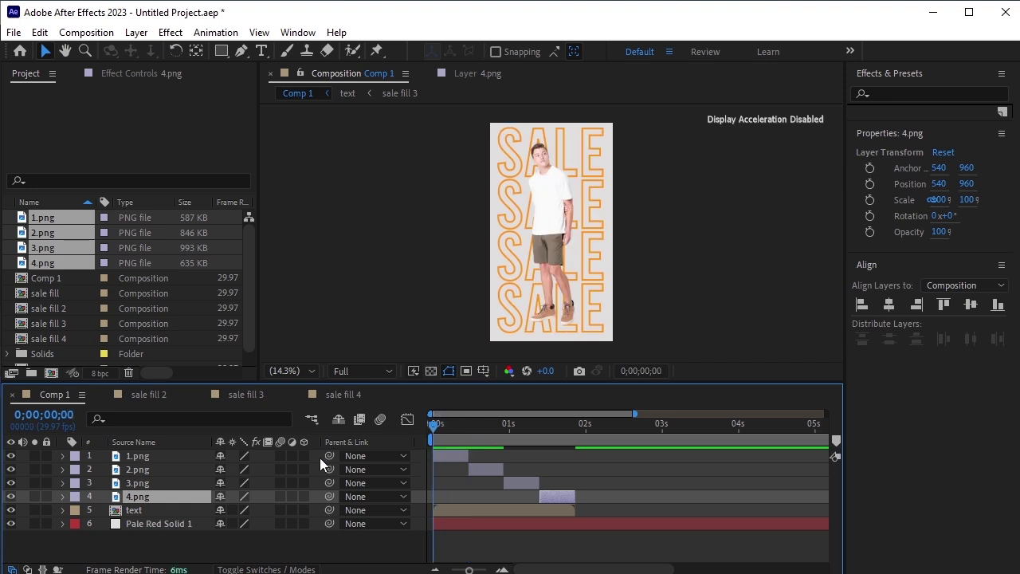
{"action": "key", "text": "space"}
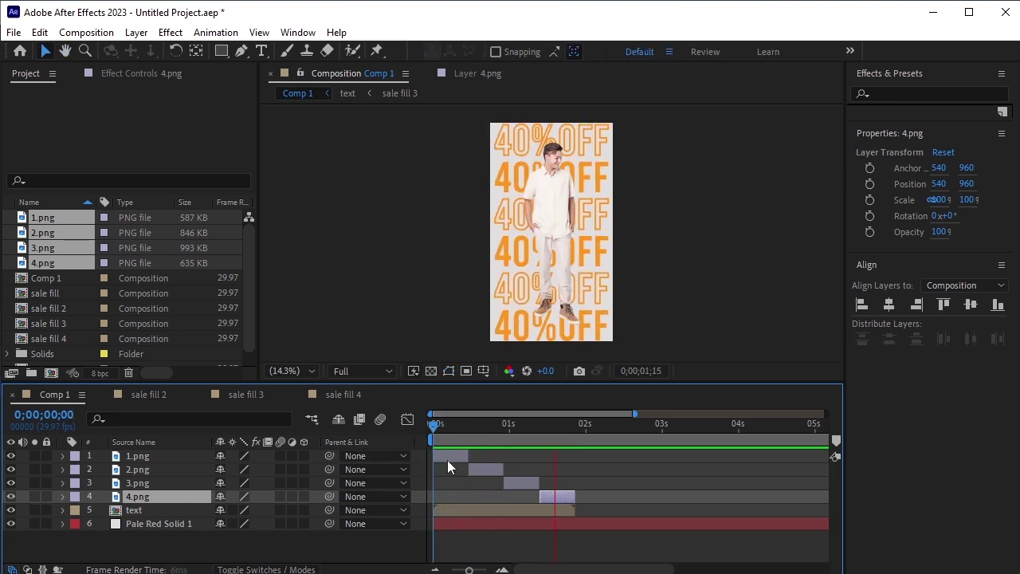
{"action": "key", "text": "space"}
Step: Pre-compose the four PNG layers into a new composition named model
{"action": "left_click", "coordinate": [145, 456]}
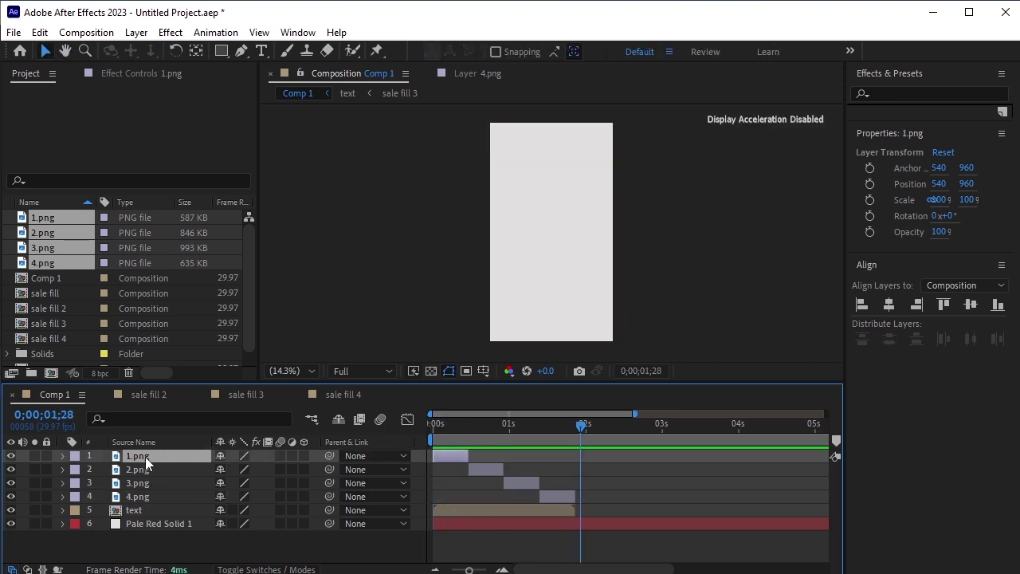
{"action": "left_click", "coordinate": [160, 497], "text": "shift"}
{"action": "key", "text": "ctrl+shift+c"}
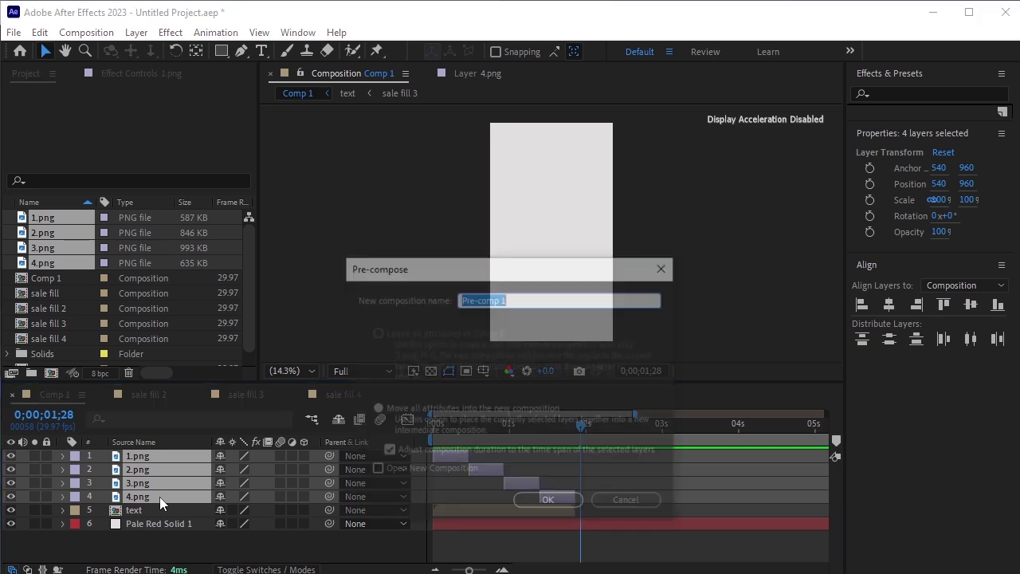
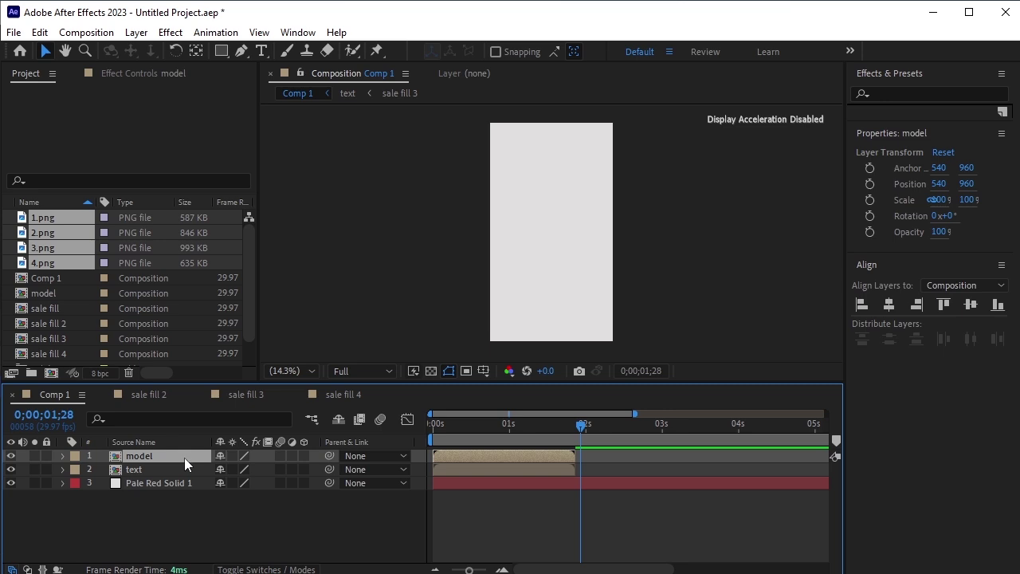
Step: Open the model composition, preview it, park the playhead at frame 4 and show the transparency grid
{"action": "double_click", "coordinate": [184, 457]}
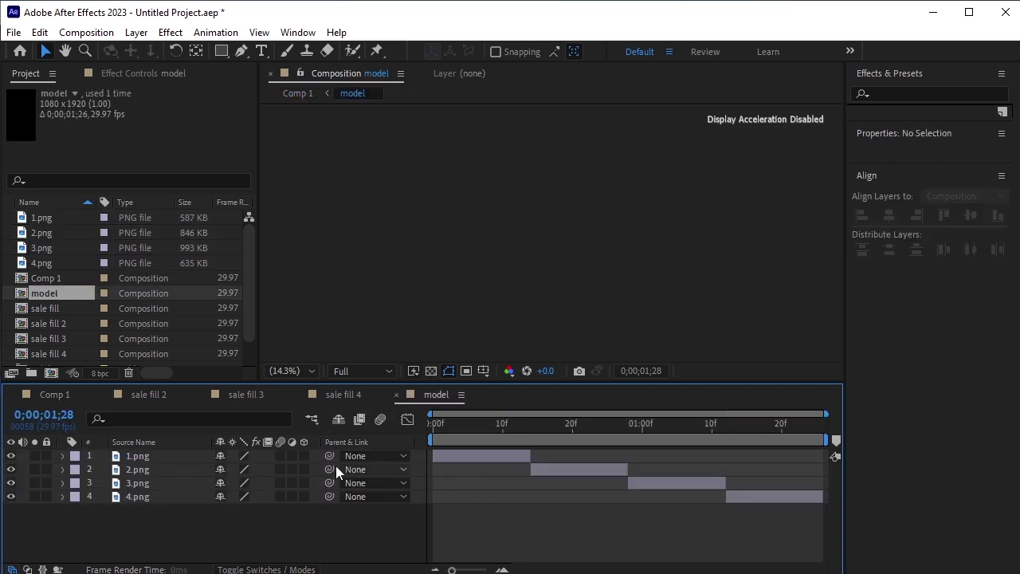
{"action": "left_click", "coordinate": [152, 456]}
{"action": "key", "text": "space"}
{"action": "left_click_drag", "start_coordinate": [541, 431], "coordinate": [456, 465]}
{"action": "left_click", "coordinate": [304, 534]}
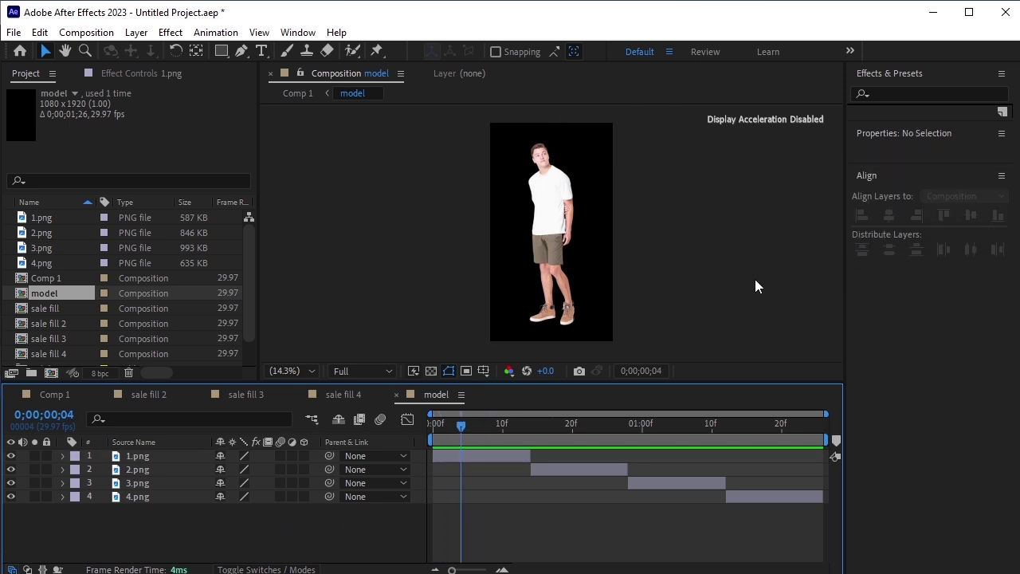
{"action": "left_click", "coordinate": [431, 371]}
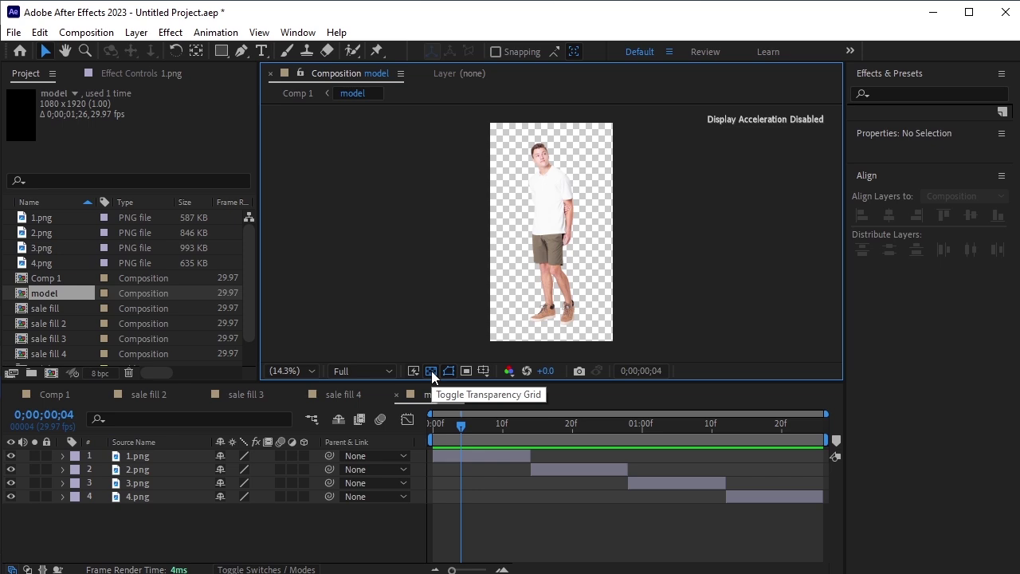
Step: Apply the Drop Shadow effect to the 1.png layer
{"action": "scroll", "coordinate": [431, 374], "scroll_direction": "down", "scroll_amount": 1}
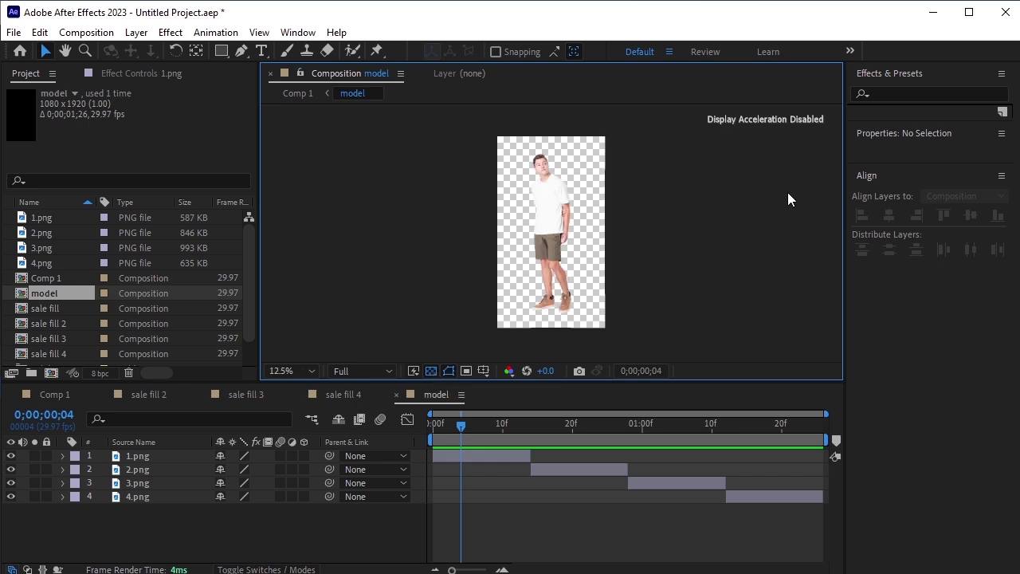
{"action": "left_click", "coordinate": [914, 94]}
{"action": "type", "text": "drop"}
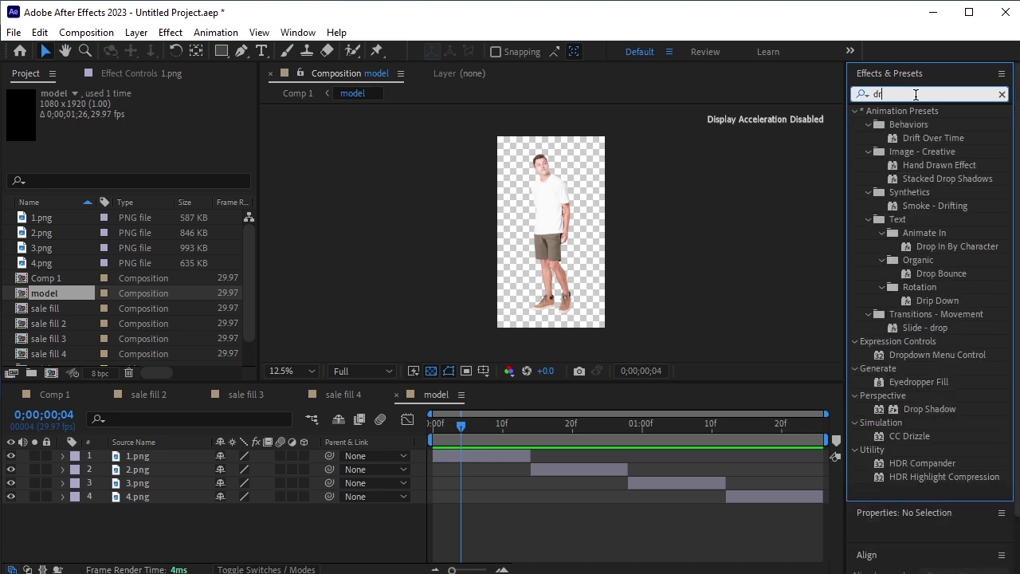
{"action": "left_click", "coordinate": [942, 315]}
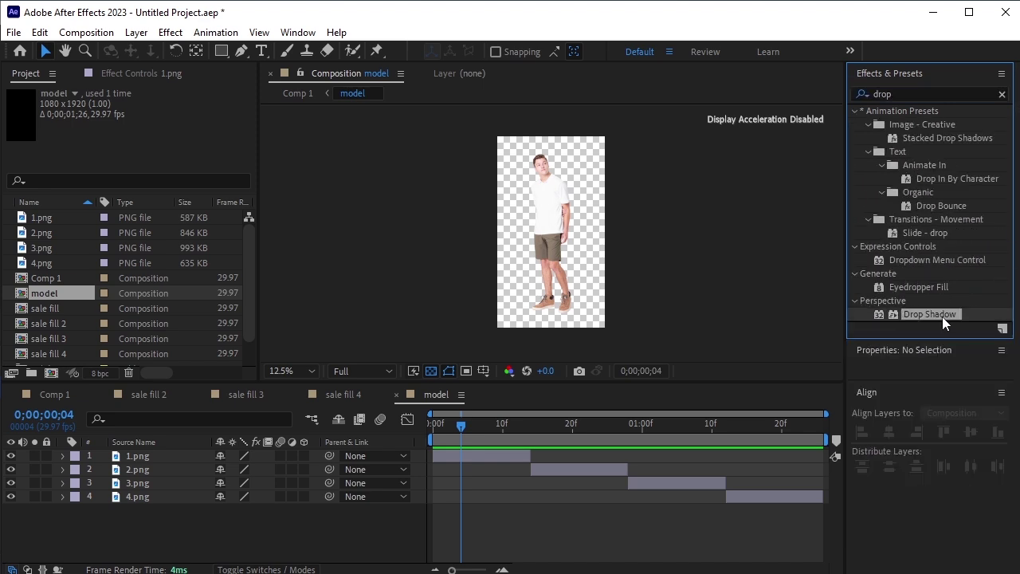
{"action": "left_click", "coordinate": [480, 456]}
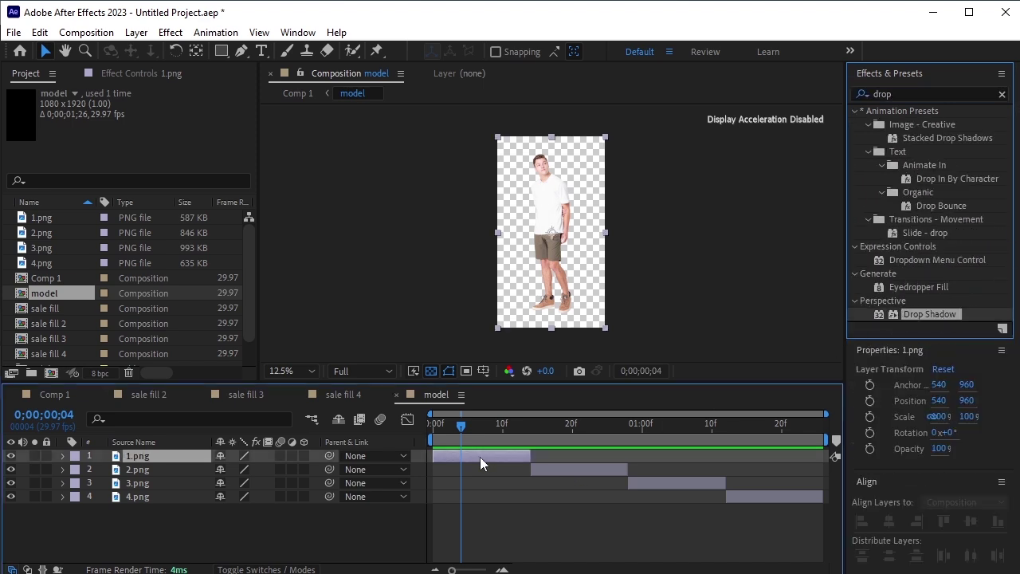
{"action": "double_click", "coordinate": [926, 313]}
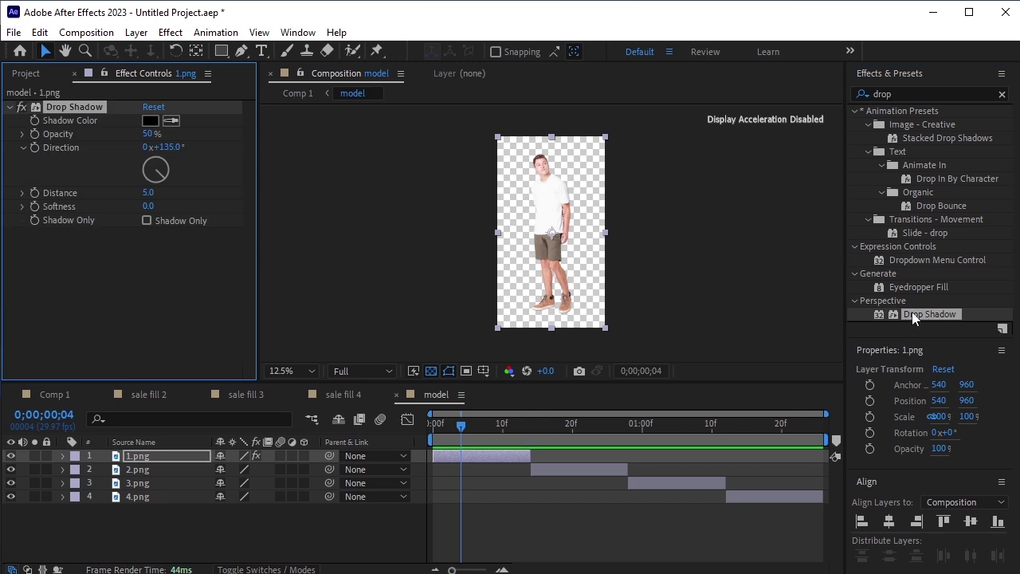
Step: Set the drop shadow of 1.png to distance 47, opacity 100% and direction 97°
{"action": "left_click_drag", "start_coordinate": [148, 193], "coordinate": [185, 196]}
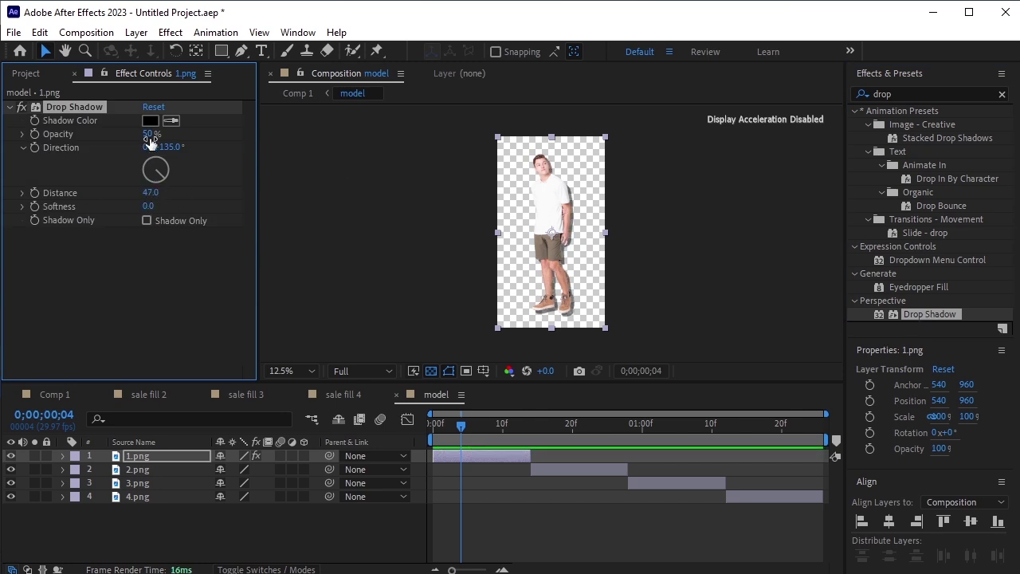
{"action": "left_click_drag", "start_coordinate": [148, 134], "coordinate": [400, 132]}
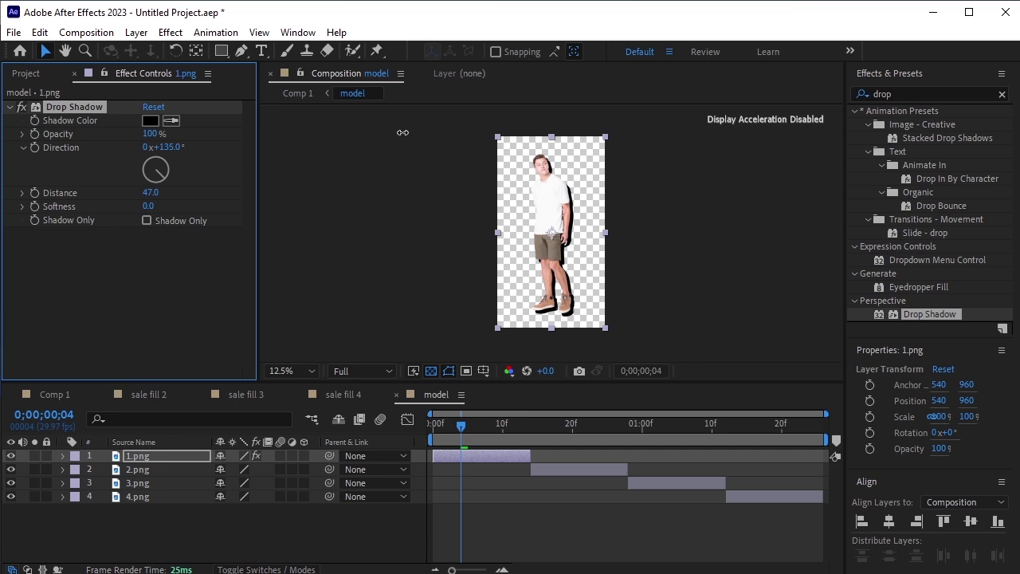
{"action": "key", "text": "period"}
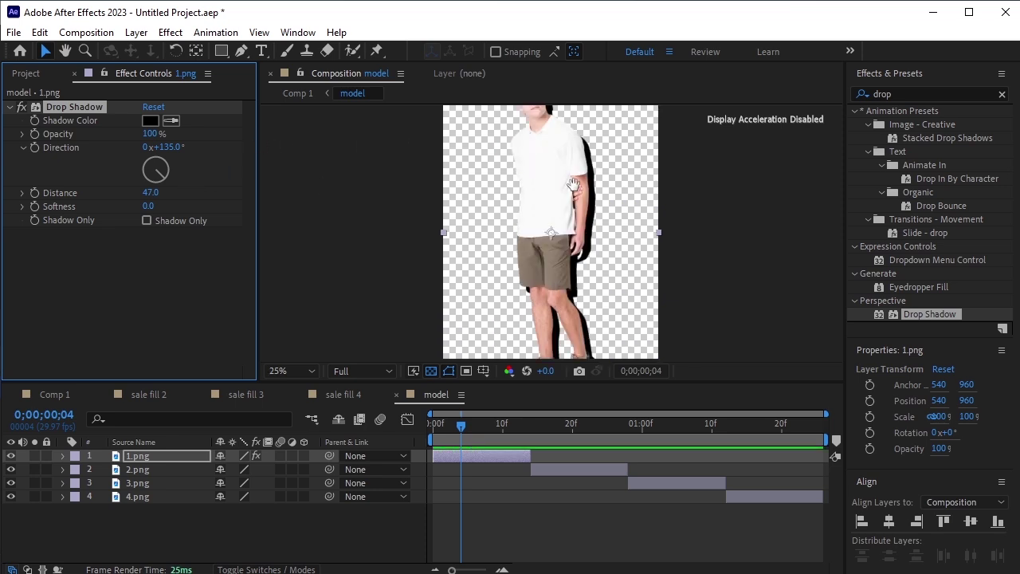
{"action": "left_click_drag", "start_coordinate": [573, 185], "coordinate": [542, 248]}
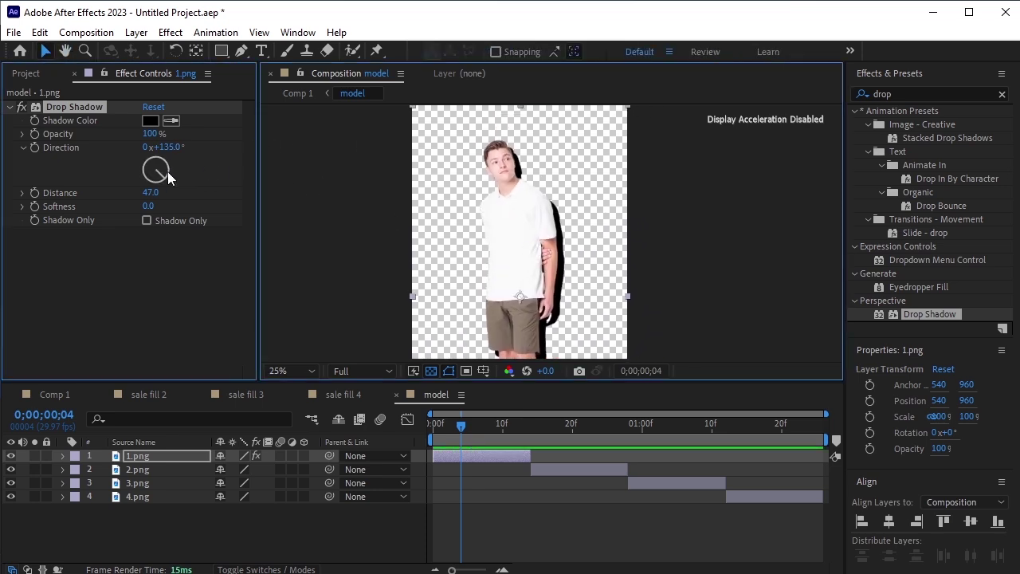
{"action": "left_click_drag", "start_coordinate": [168, 177], "coordinate": [165, 170]}
{"action": "key", "text": "comma"}
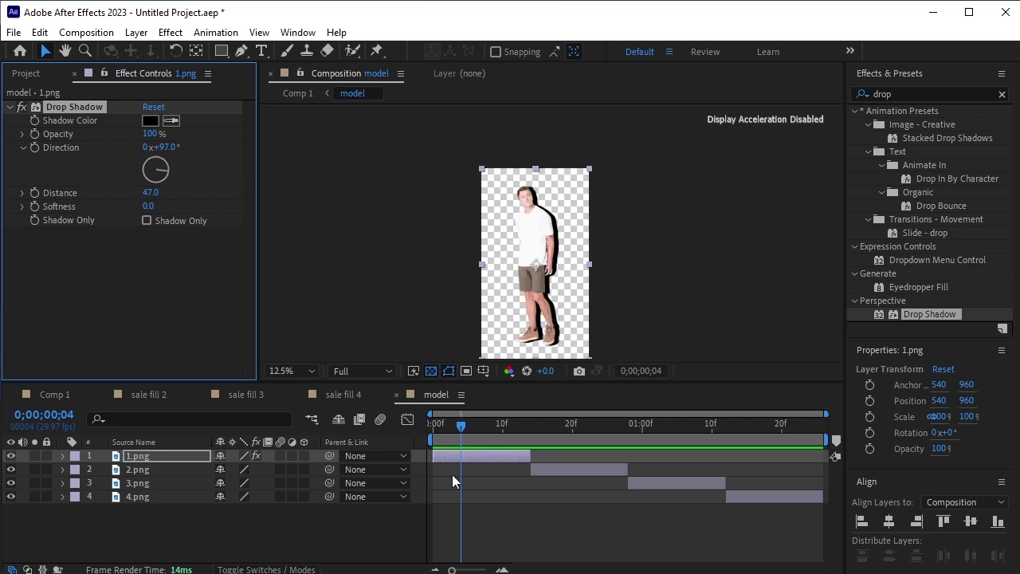
Step: Add a Fill effect to 1.png and set its color to white
{"action": "left_click", "coordinate": [916, 94]}
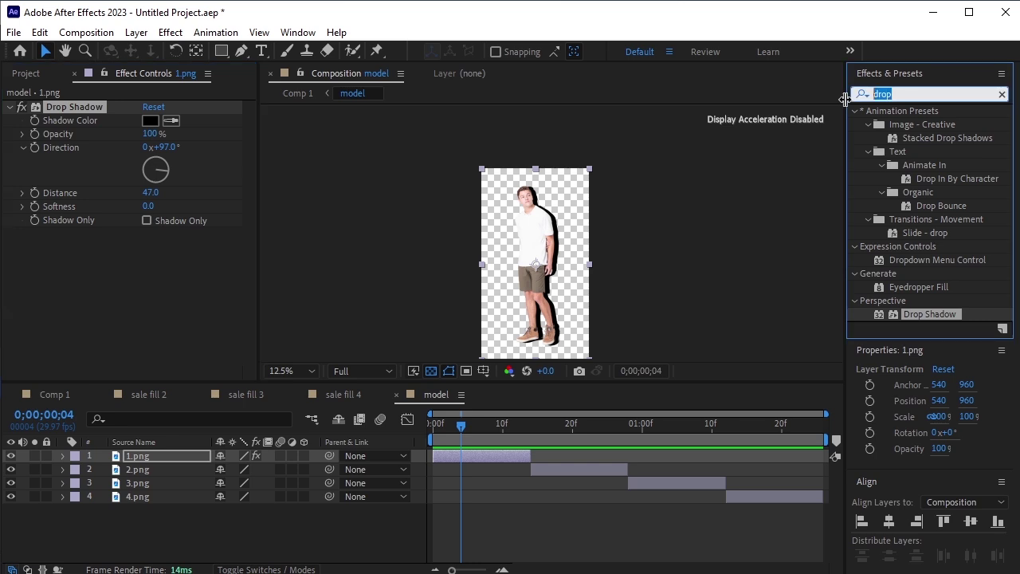
{"action": "type", "text": "fill"}
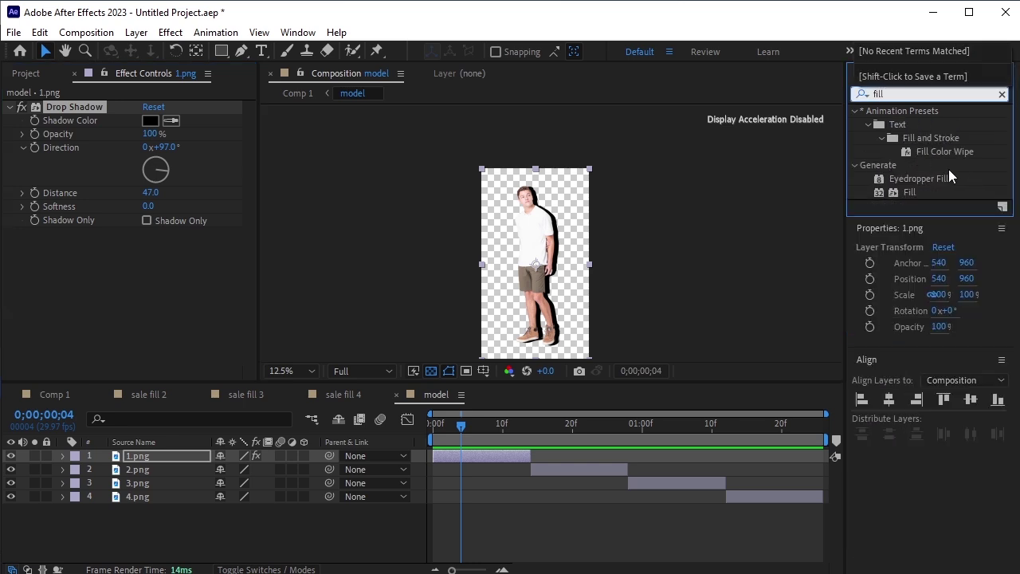
{"action": "double_click", "coordinate": [915, 193]}
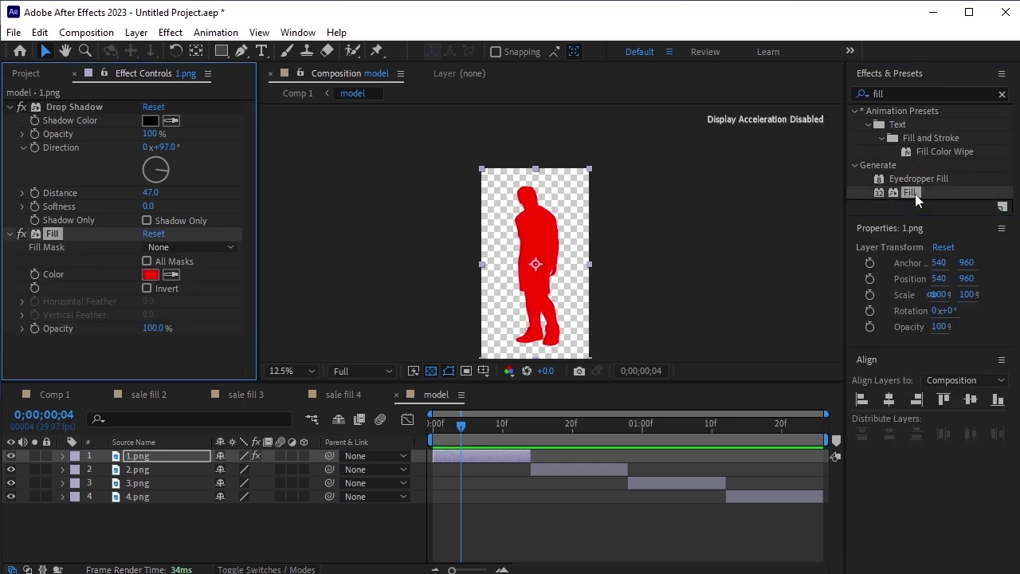
{"action": "left_click", "coordinate": [148, 274]}
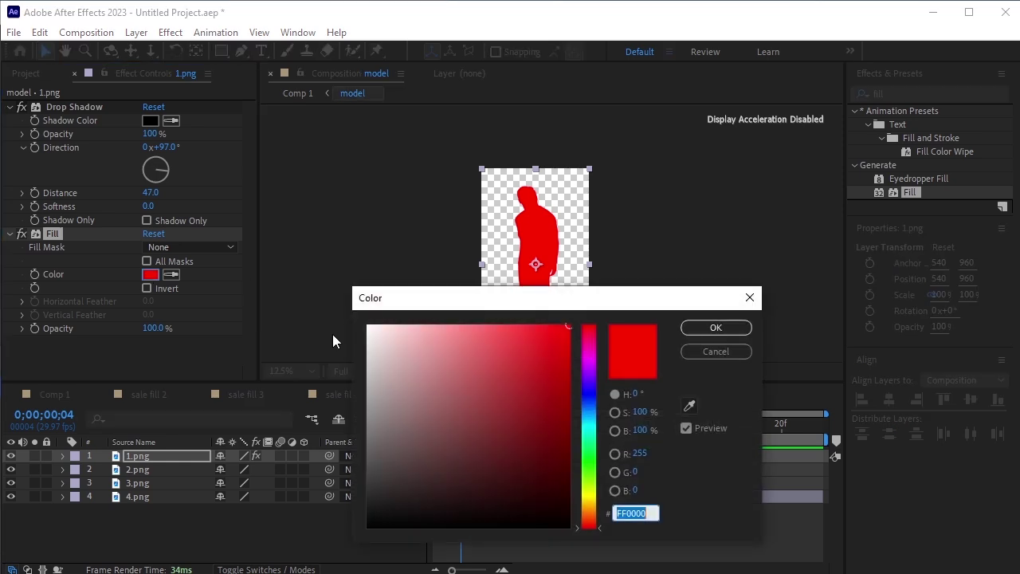
{"action": "left_click", "coordinate": [370, 324]}
{"action": "left_click", "coordinate": [715, 328]}
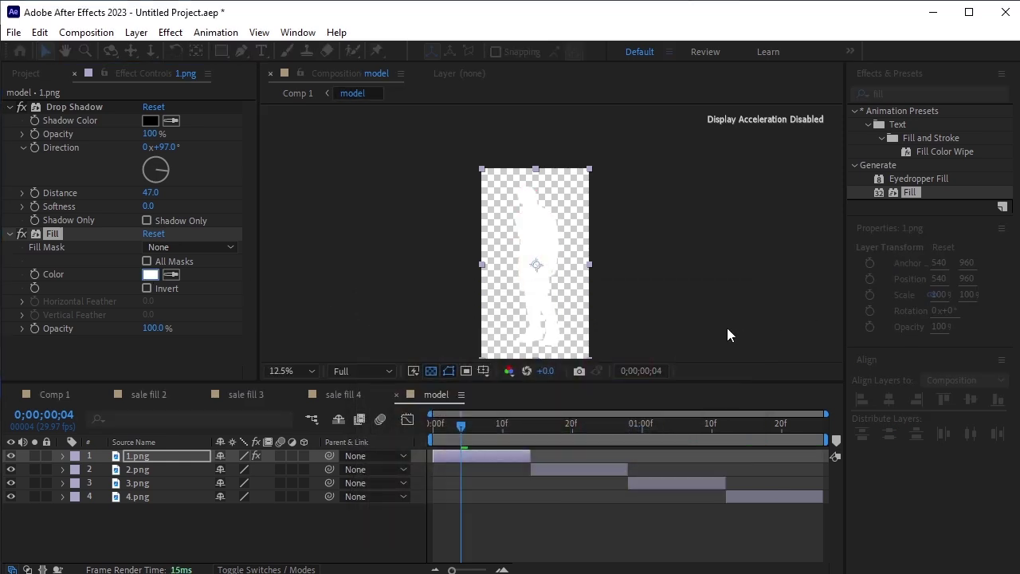
{"action": "left_click", "coordinate": [11, 234]}
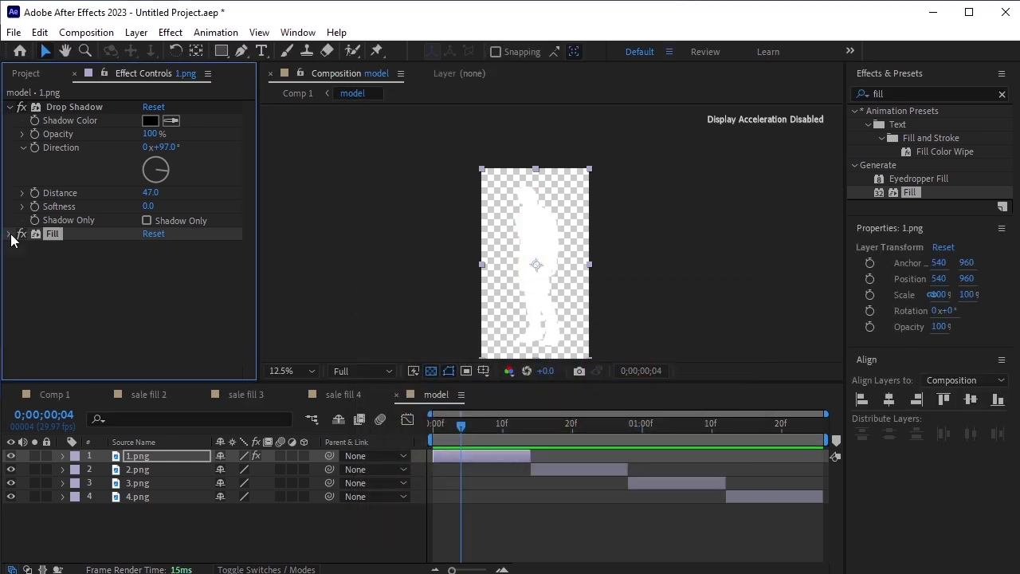
{"action": "left_click", "coordinate": [11, 106]}
{"action": "left_click", "coordinate": [124, 192]}
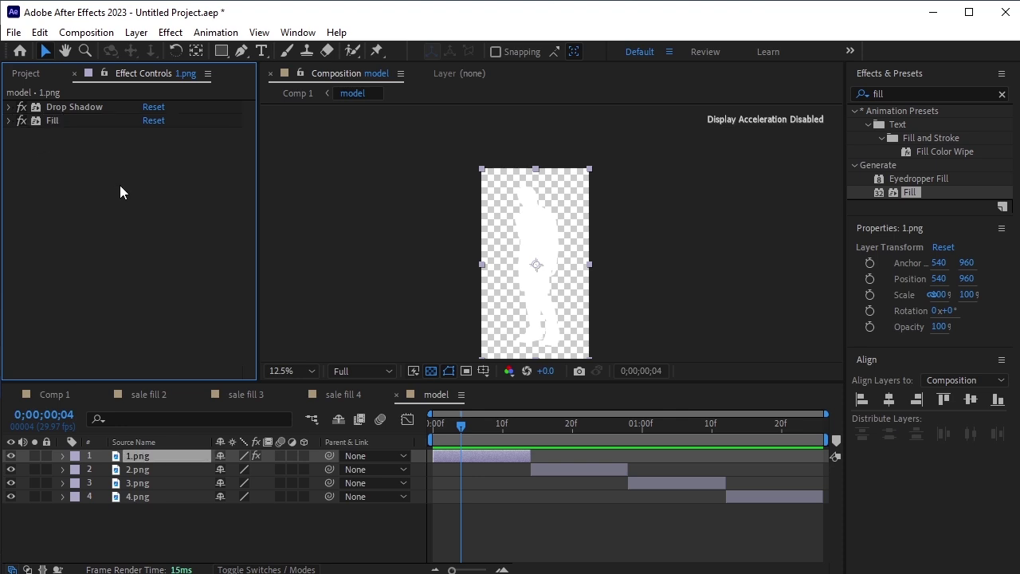
Step: Apply the Simple Choker and CC Composite effects to 1.png after the Fill effect
{"action": "left_click", "coordinate": [908, 94]}
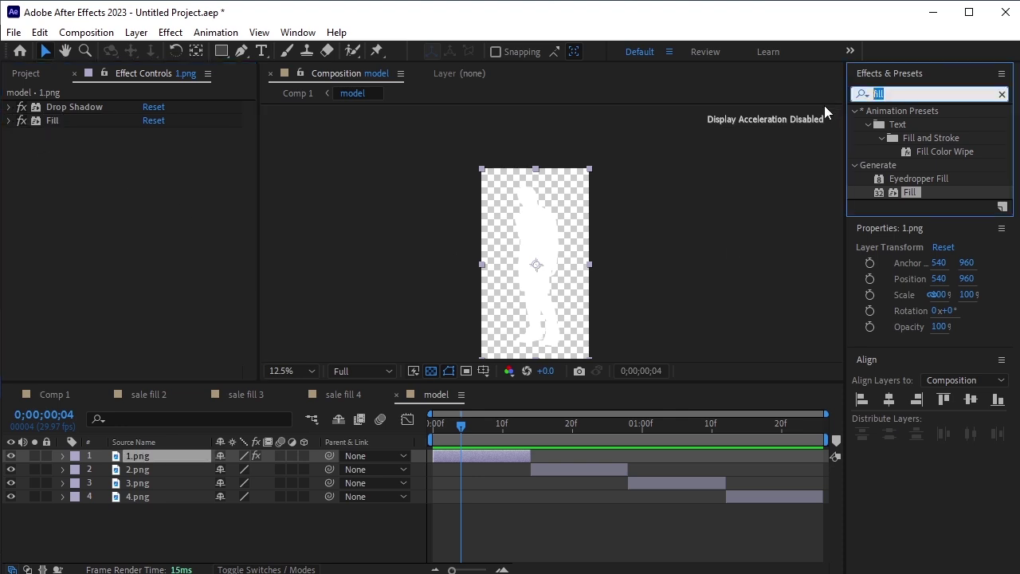
{"action": "type", "text": "simple"}
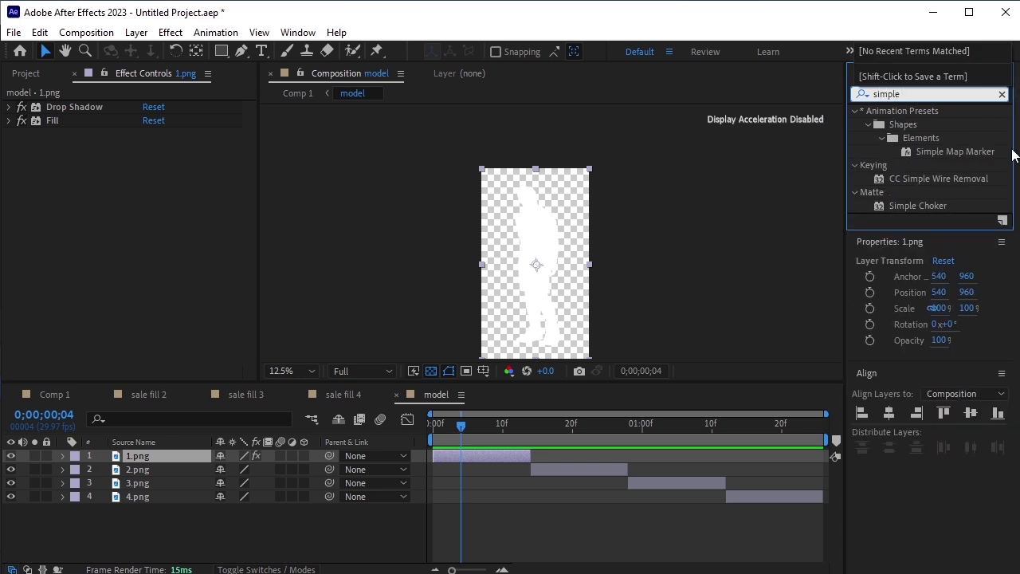
{"action": "double_click", "coordinate": [932, 206]}
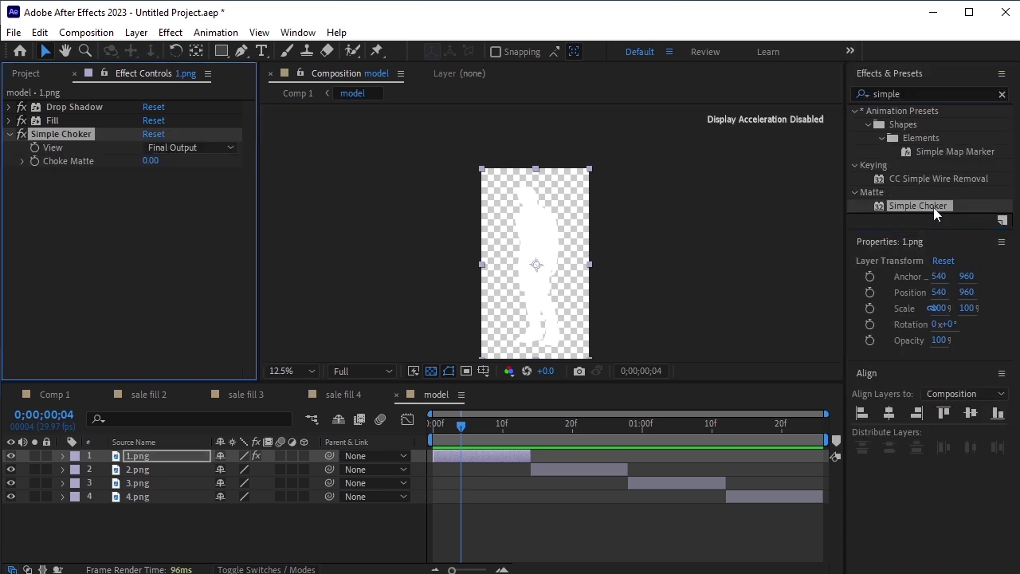
{"action": "left_click", "coordinate": [930, 94]}
{"action": "type", "text": "cc"}
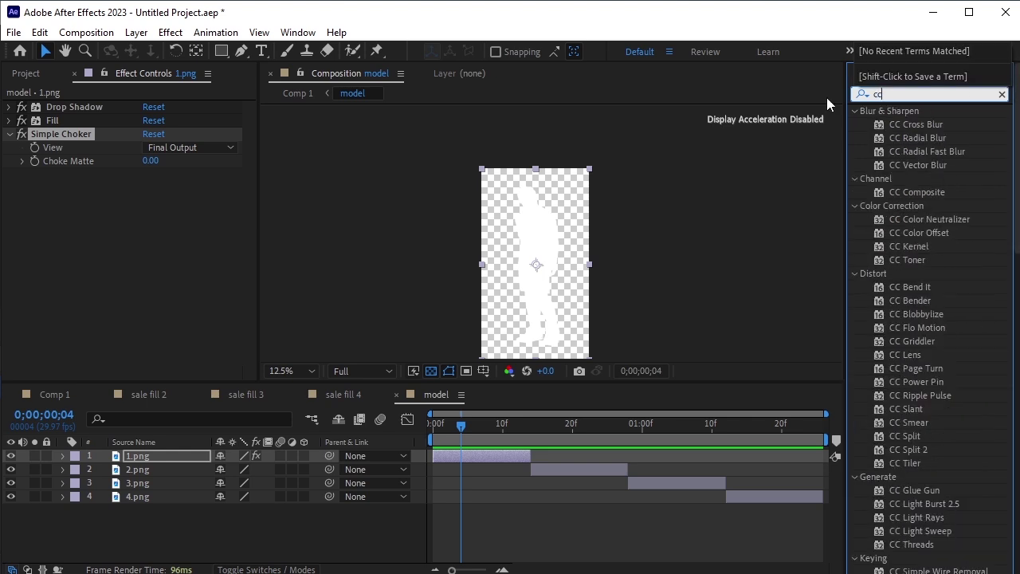
{"action": "type", "text": " com"}
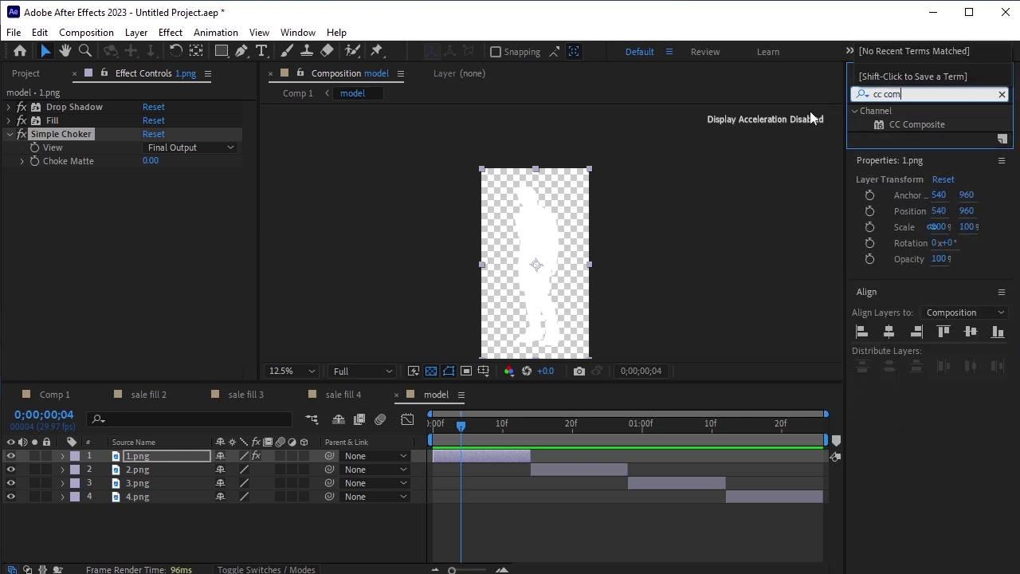
{"action": "double_click", "coordinate": [925, 126]}
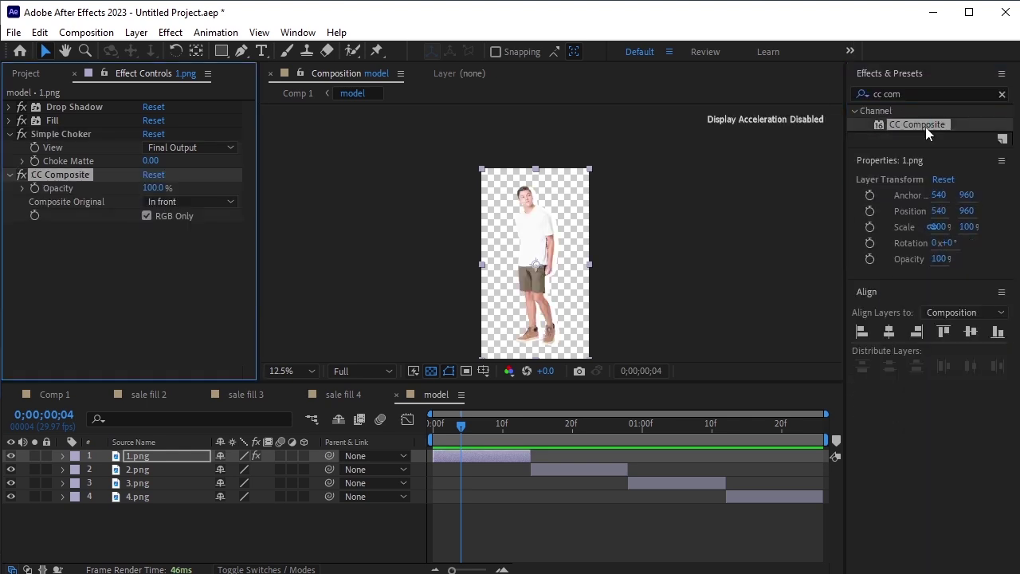
Step: Try a negative Choke Matte value in the Simple Choker effect of 1.png
{"action": "key", "text": "period"}
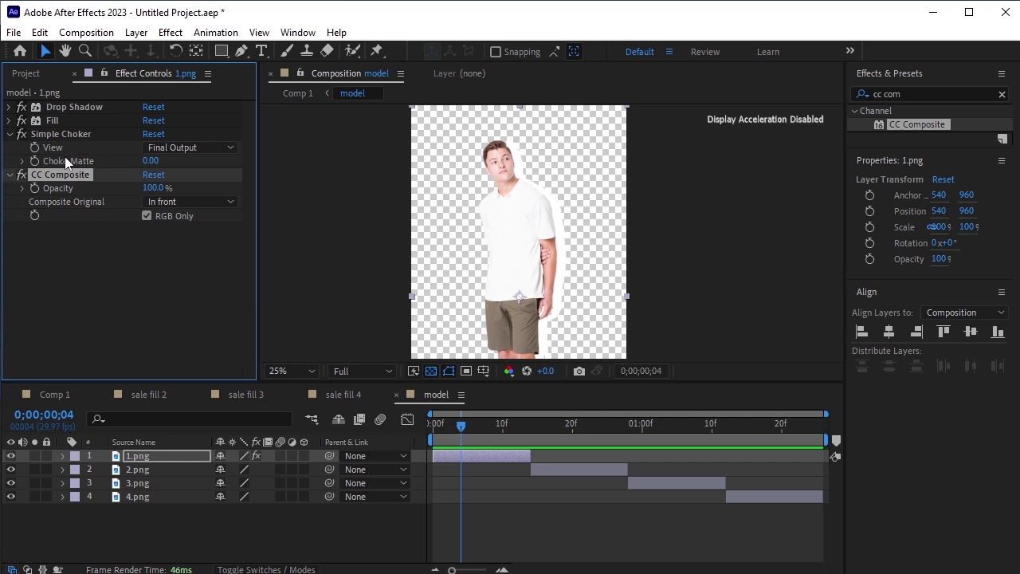
{"action": "left_click", "coordinate": [149, 161]}
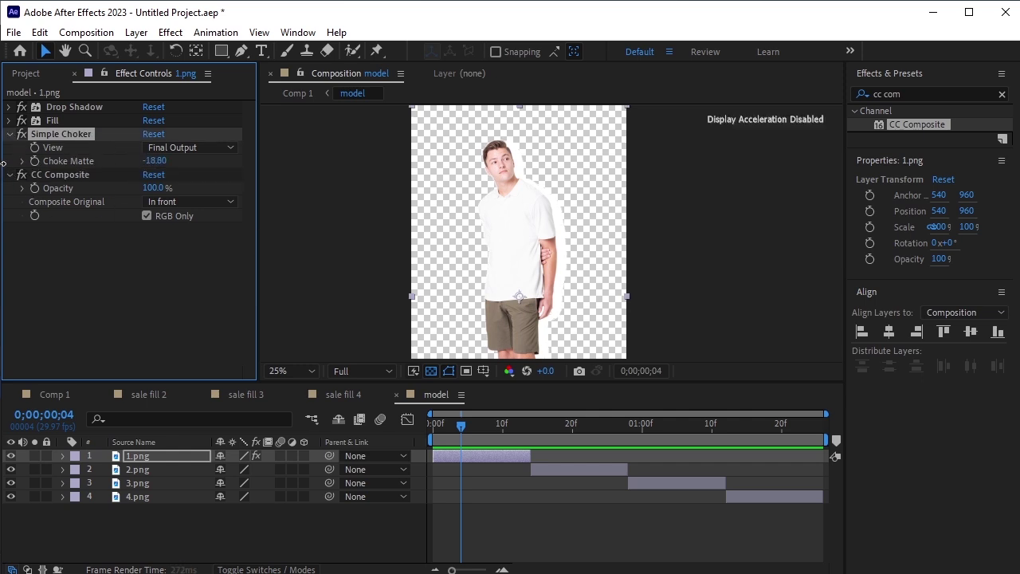
{"action": "left_click", "coordinate": [200, 188]}
{"action": "left_click_drag", "start_coordinate": [150, 160], "coordinate": [67, 161]}
Step: Reorder the effects on 1.png so that Drop Shadow comes after Fill and before Simple Choker
{"action": "left_click", "coordinate": [9, 134]}
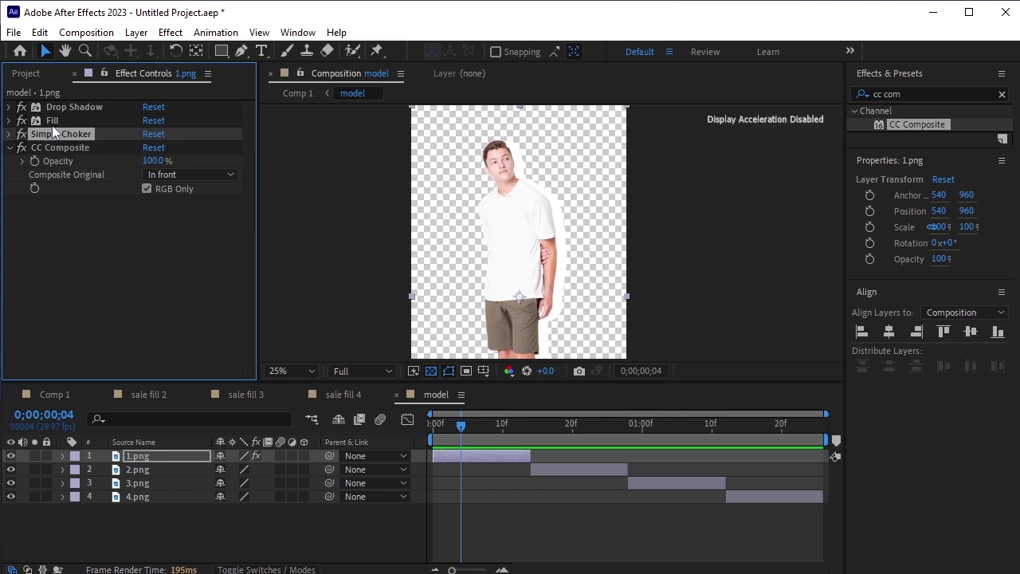
{"action": "left_click_drag", "start_coordinate": [83, 113], "coordinate": [85, 123]}
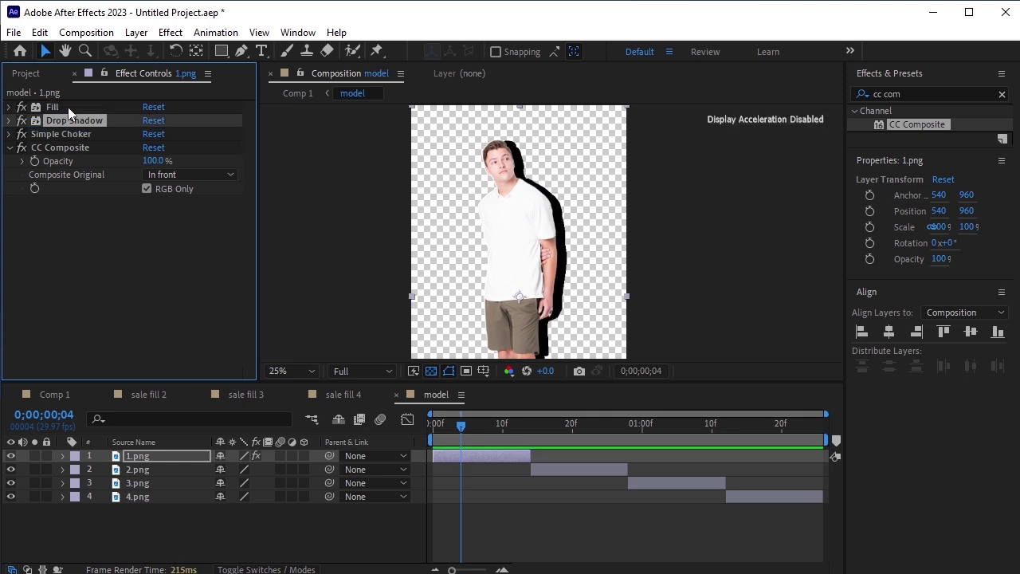
{"action": "left_click", "coordinate": [69, 107]}
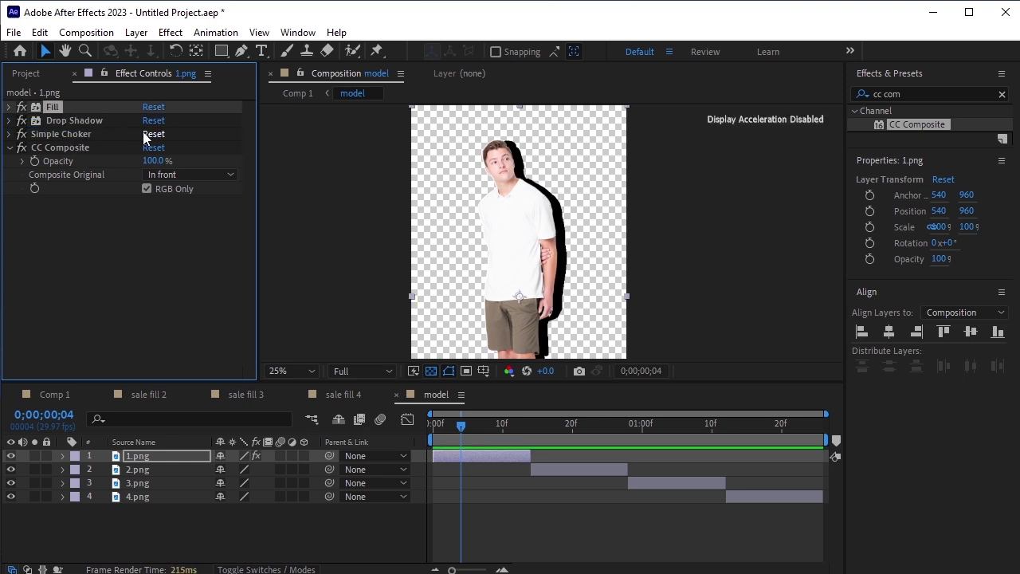
Step: Set the Simple Choker's Choke Matte to -100 on 1.png and return the playhead to the first frame
{"action": "left_click", "coordinate": [9, 134]}
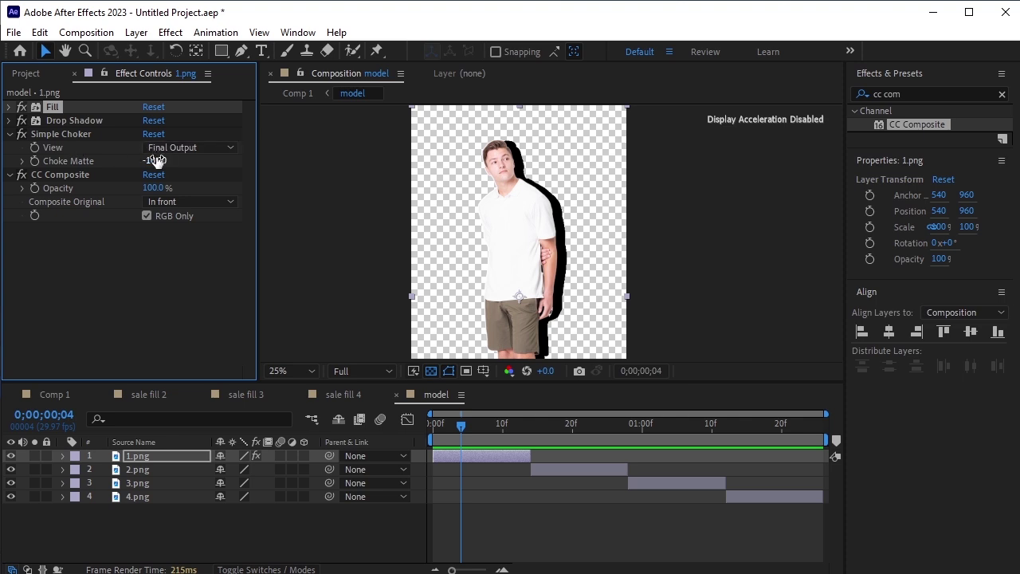
{"action": "left_click", "coordinate": [48, 134]}
{"action": "left_click_drag", "start_coordinate": [3, 158], "coordinate": [1, 158]}
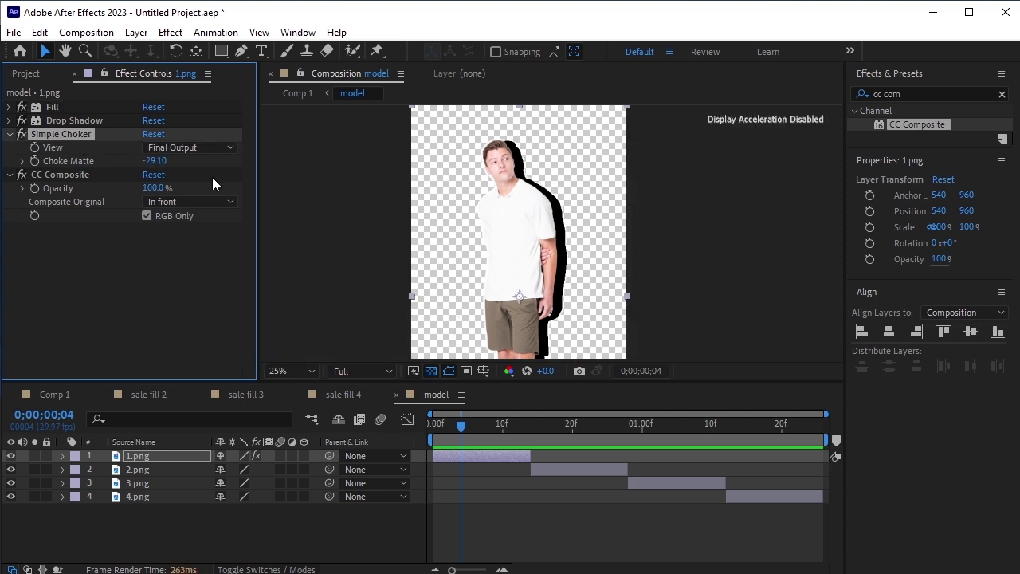
{"action": "left_click", "coordinate": [157, 160]}
{"action": "type", "text": "-"}
{"action": "key", "text": "Return"}
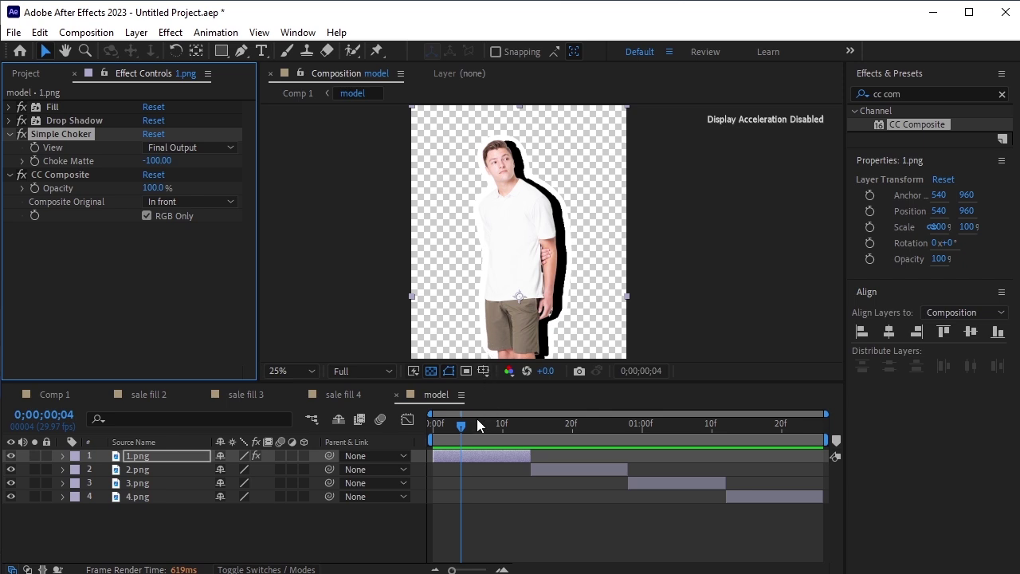
{"action": "left_click_drag", "start_coordinate": [464, 430], "coordinate": [409, 426]}
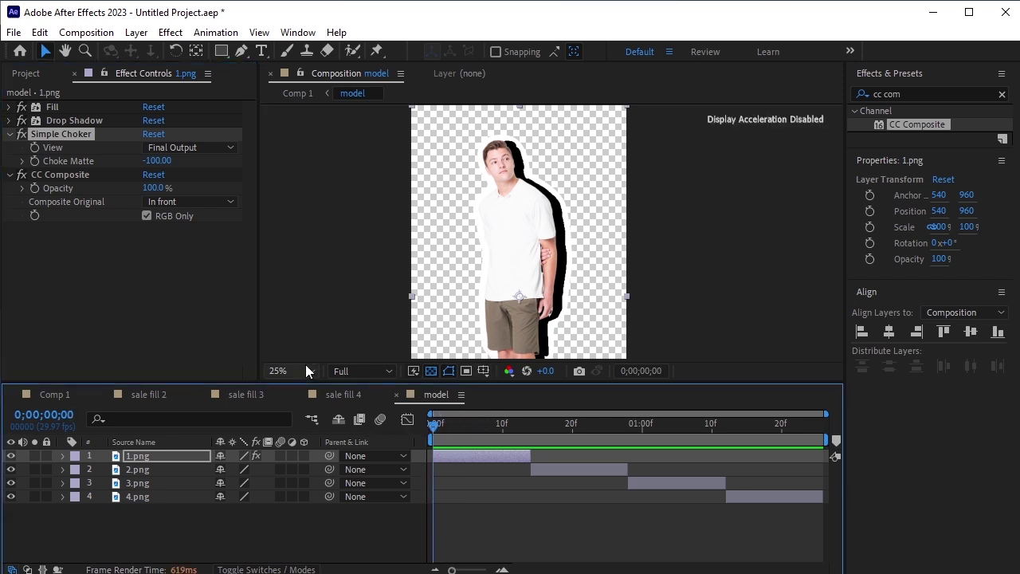
Step: Copy the Fill, Drop Shadow, Simple Choker and CC Composite effects from 1.png to the 2.png, 3.png and 4.png layers
{"action": "left_click", "coordinate": [9, 134]}
{"action": "left_click", "coordinate": [10, 147]}
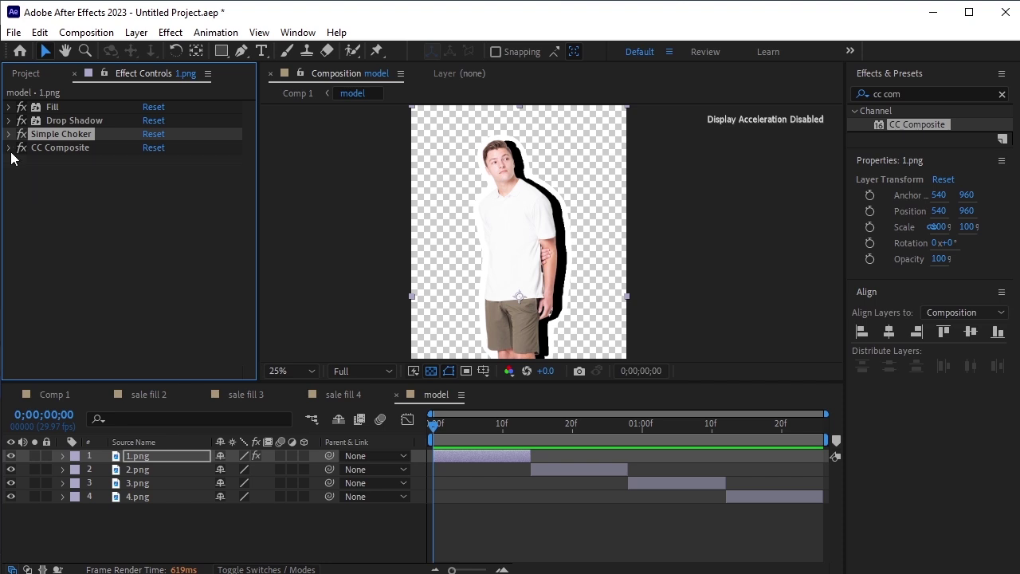
{"action": "left_click", "coordinate": [75, 110]}
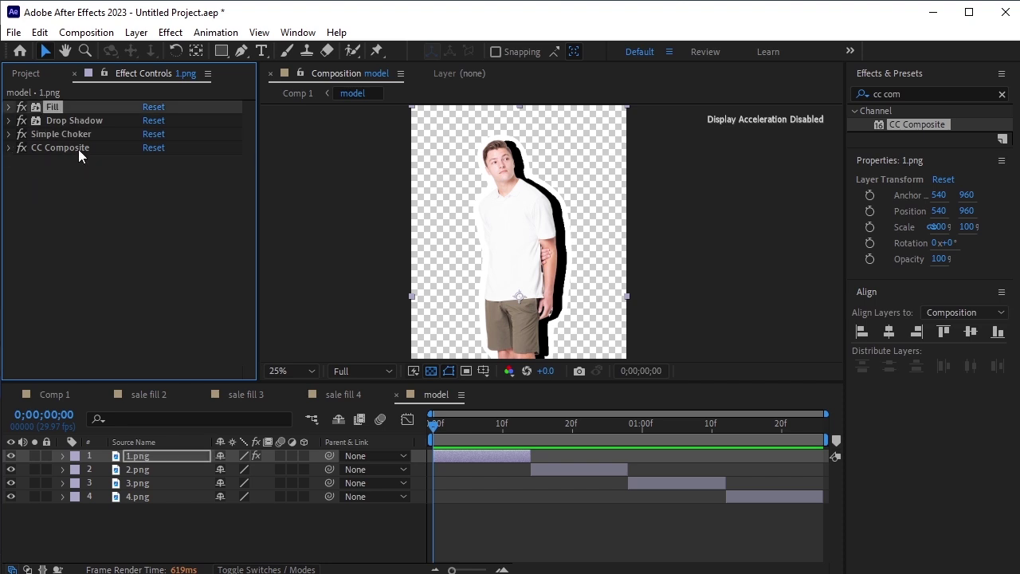
{"action": "left_click", "coordinate": [78, 149], "text": "shift"}
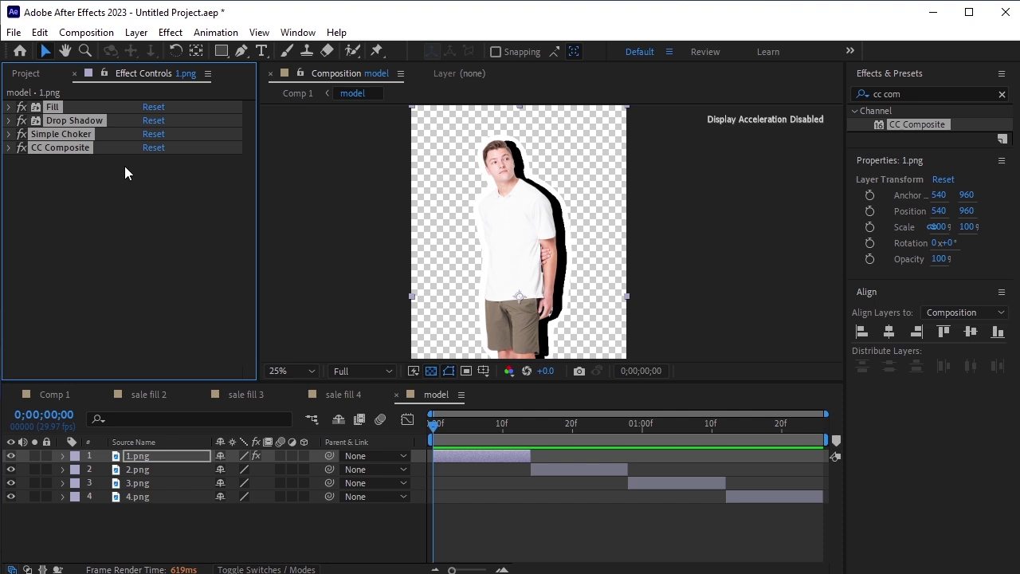
{"action": "left_click", "coordinate": [137, 470]}
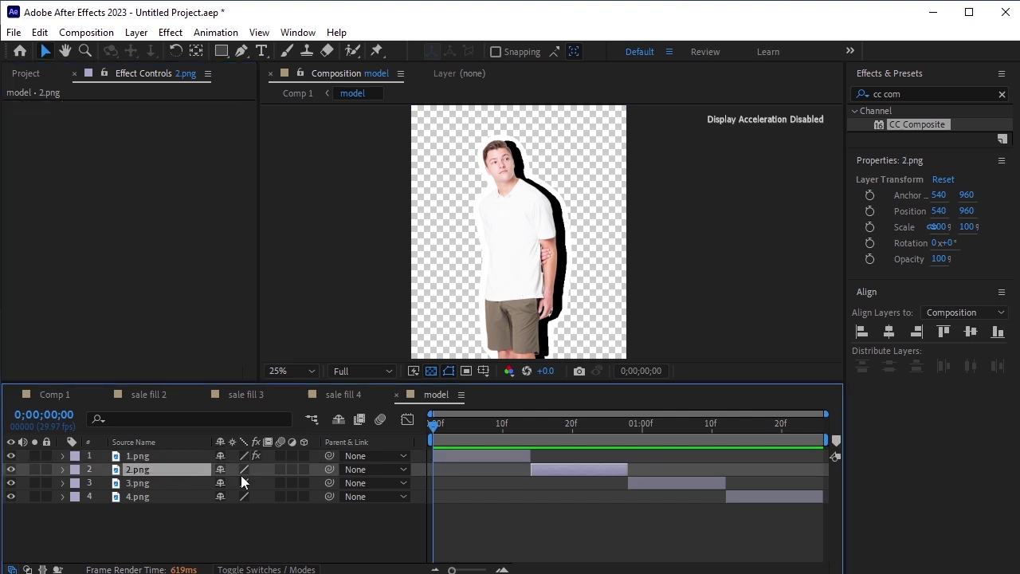
{"action": "key", "text": "ctrl+v"}
{"action": "left_click", "coordinate": [164, 484]}
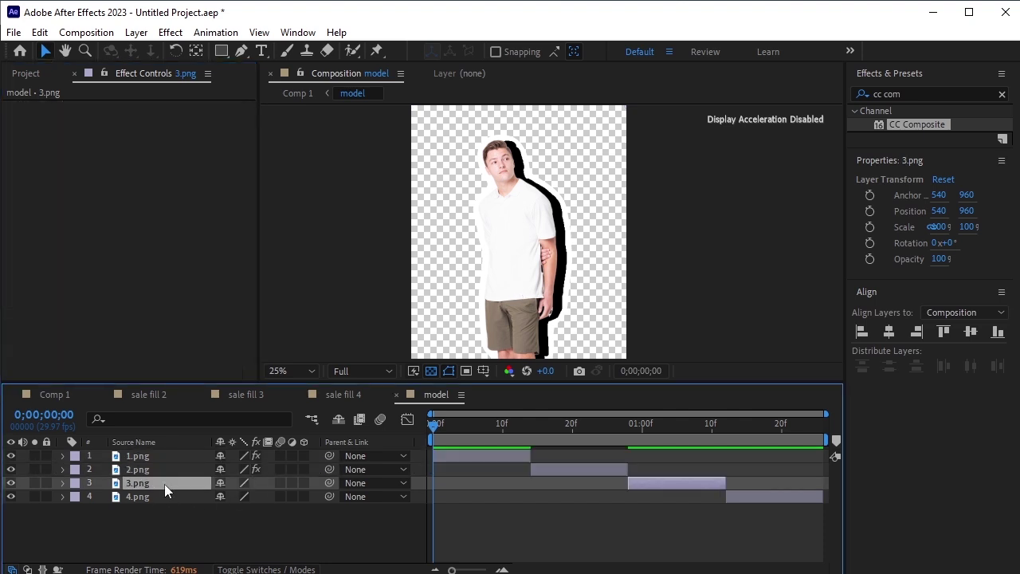
{"action": "key", "text": "ctrl+v"}
{"action": "left_click", "coordinate": [161, 497]}
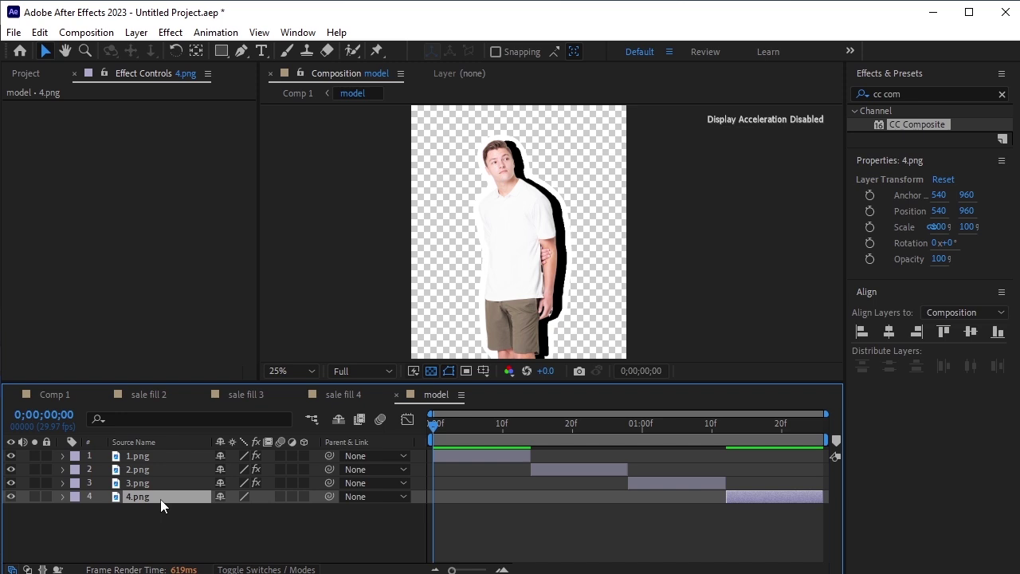
{"action": "key", "text": "ctrl+v"}
Step: Check the styled photos across the model composition's timeline and play back Comp 1
{"action": "left_click_drag", "start_coordinate": [435, 425], "coordinate": [599, 479]}
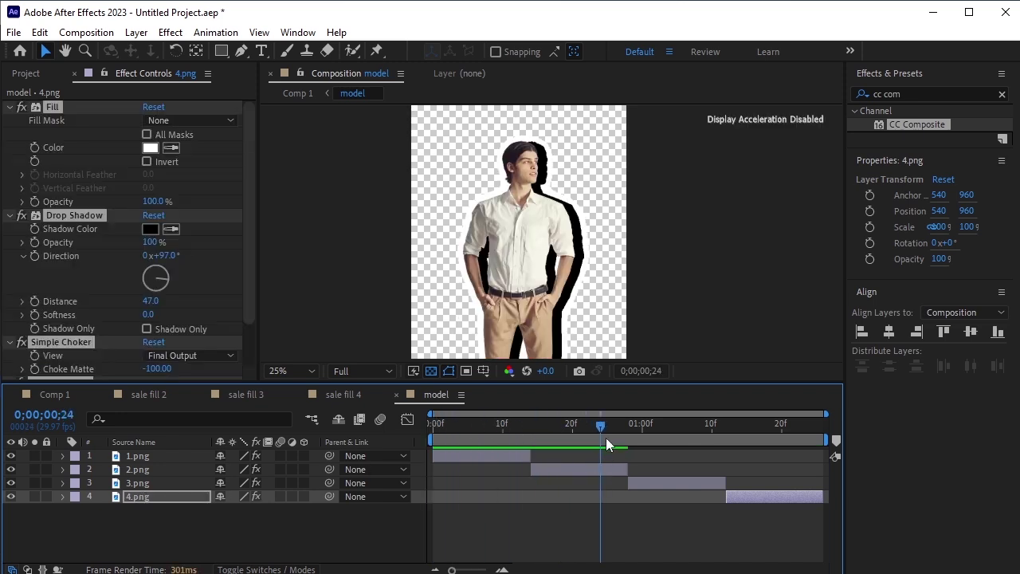
{"action": "left_click_drag", "start_coordinate": [609, 425], "coordinate": [764, 470]}
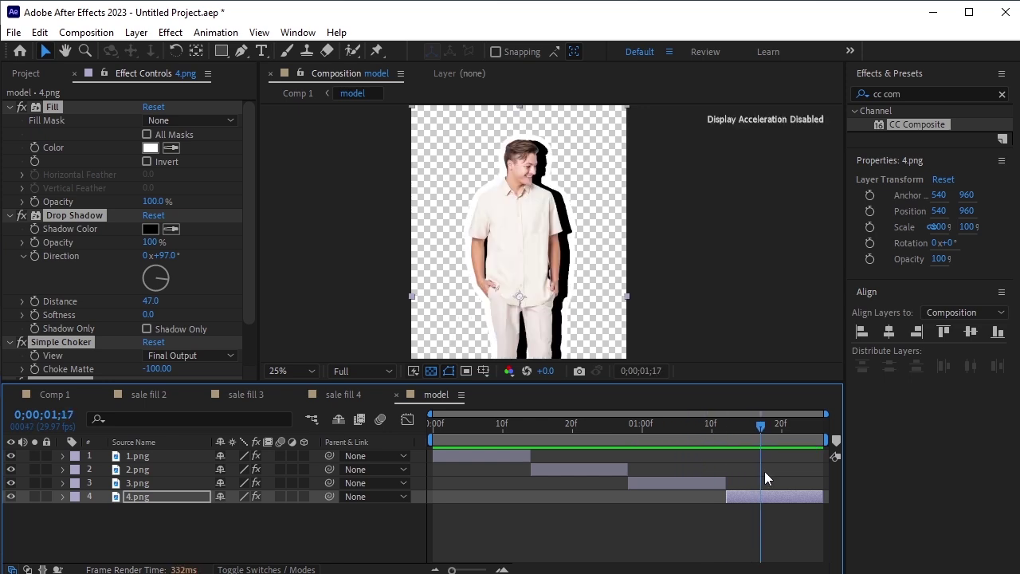
{"action": "left_click", "coordinate": [43, 395]}
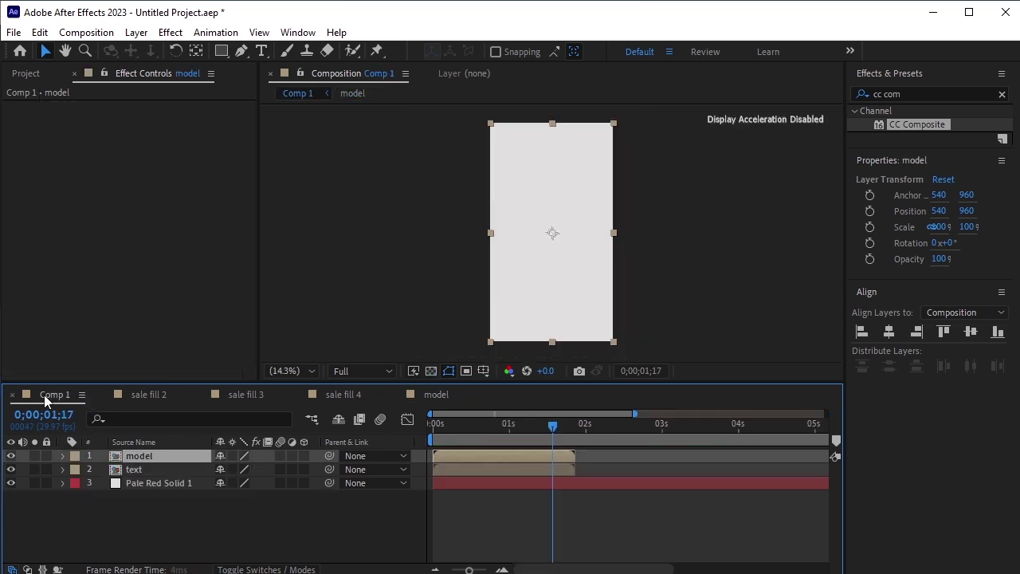
{"action": "key", "text": "space"}
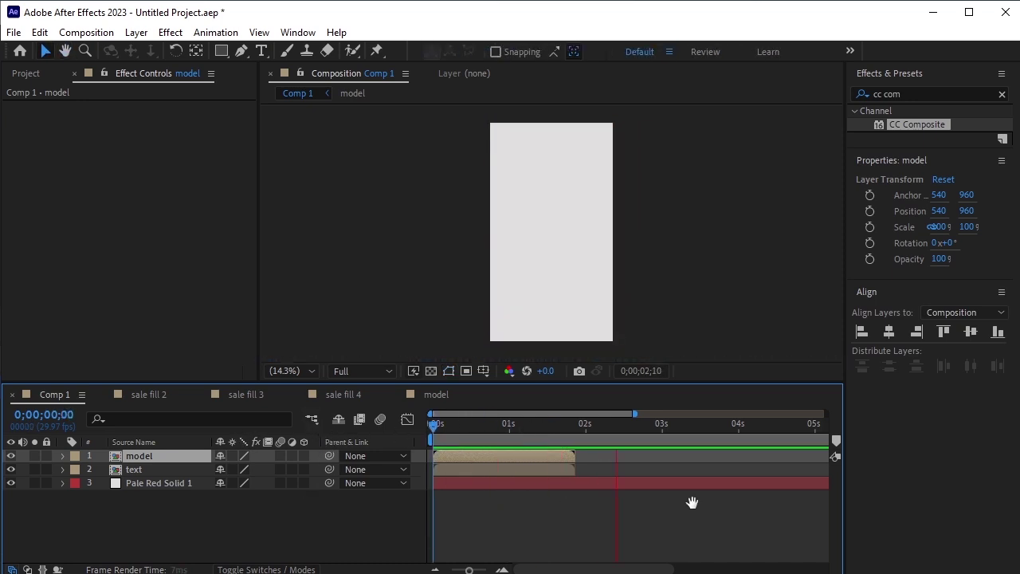
Step: Move Comp 1's playhead to 0;00;01;26, where the model layer ends, and import 5.png from the ae folder as footage
{"action": "left_click_drag", "start_coordinate": [626, 421], "coordinate": [575, 479]}
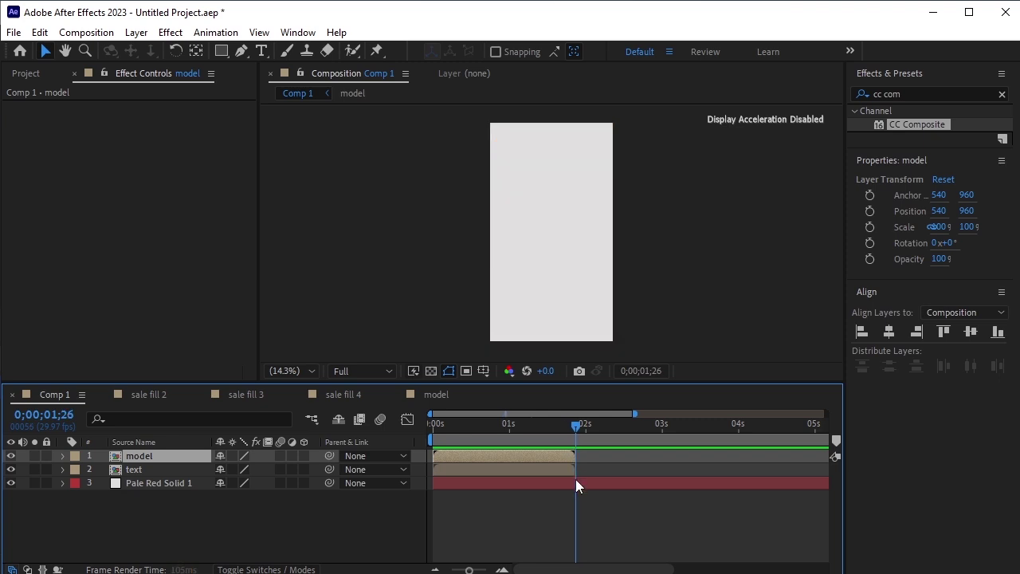
{"action": "left_click", "coordinate": [223, 531]}
{"action": "left_click", "coordinate": [25, 74]}
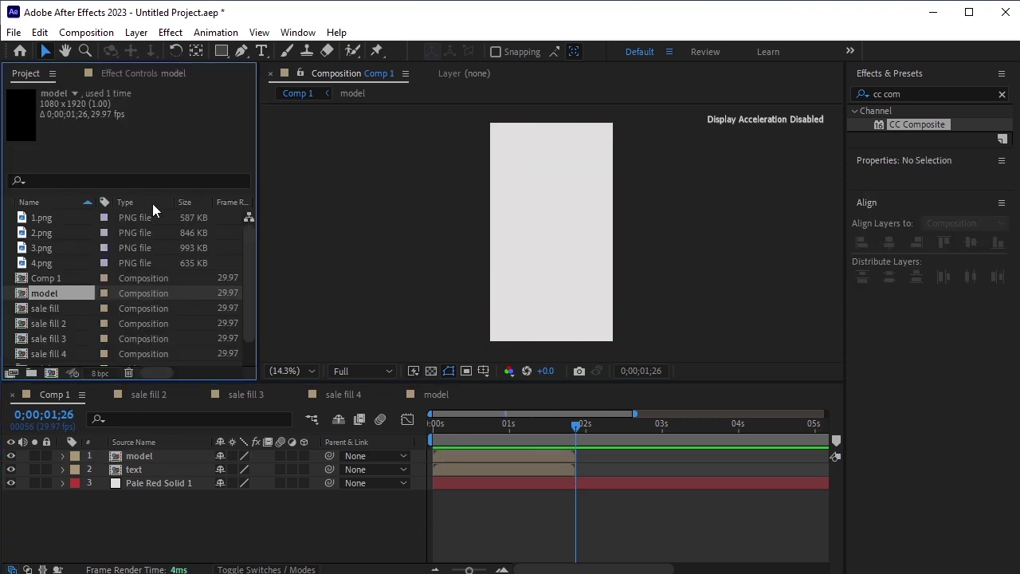
{"action": "scroll", "coordinate": [239, 297], "scroll_direction": "down", "scroll_amount": 2}
{"action": "left_click", "coordinate": [230, 361]}
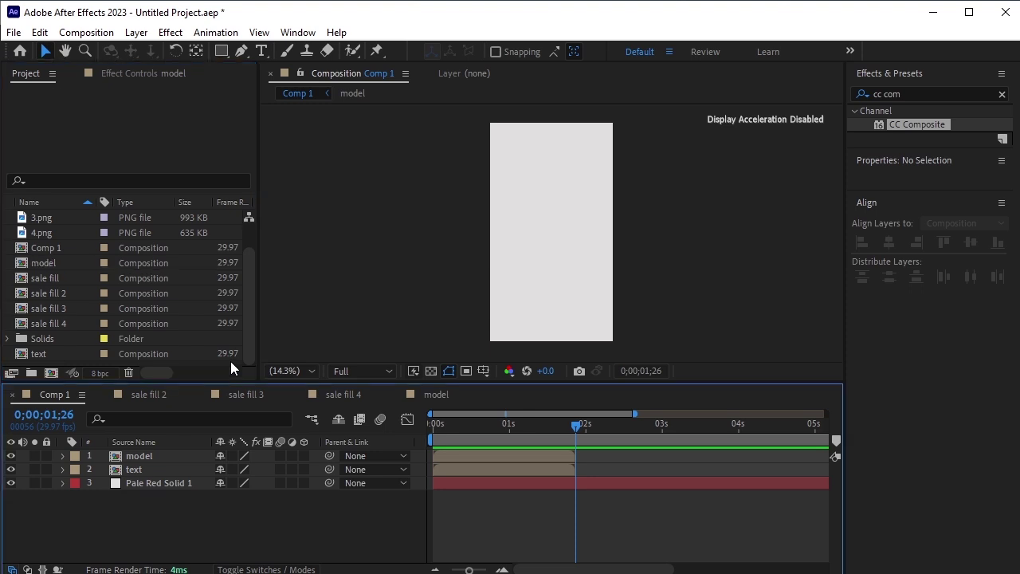
{"action": "right_click", "coordinate": [227, 363]}
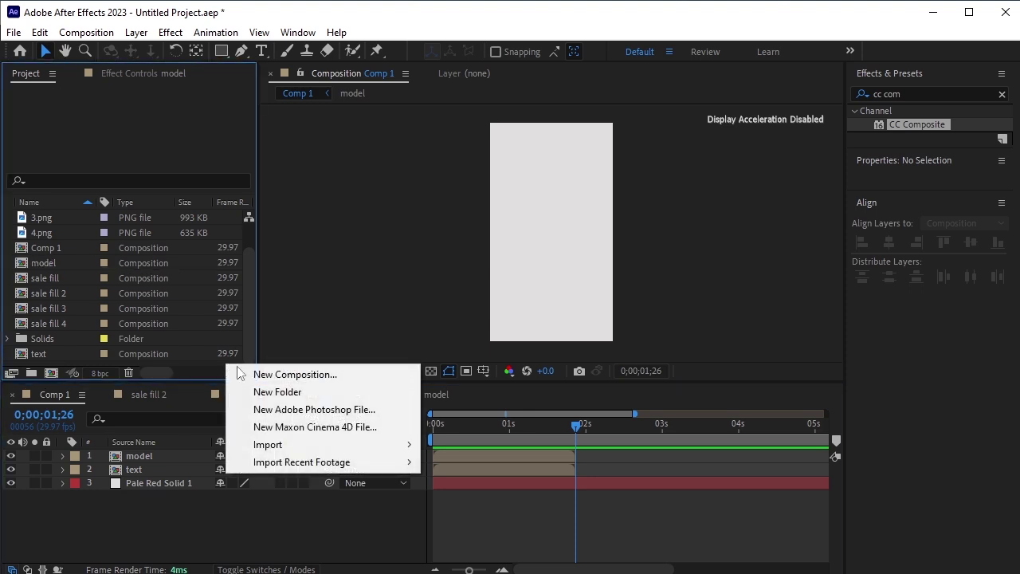
{"action": "mouse_move", "coordinate": [291, 448]}
{"action": "left_click", "coordinate": [450, 445]}
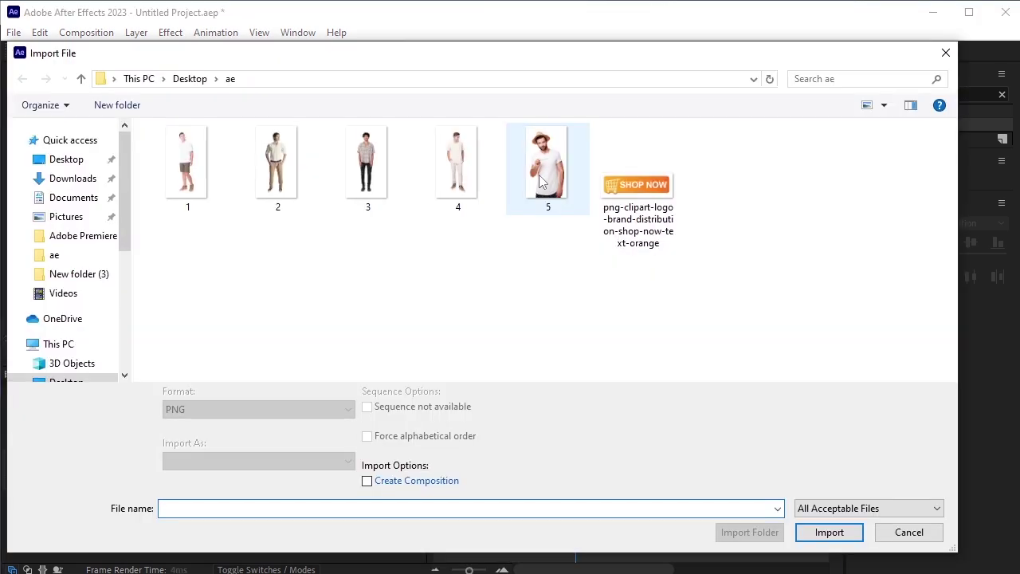
{"action": "left_click", "coordinate": [540, 182]}
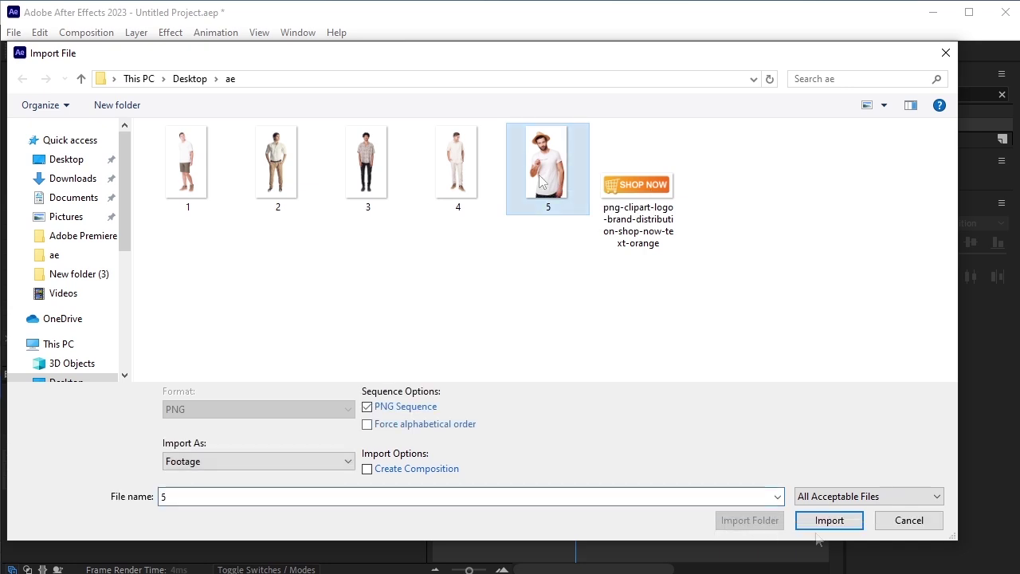
{"action": "left_click", "coordinate": [837, 528]}
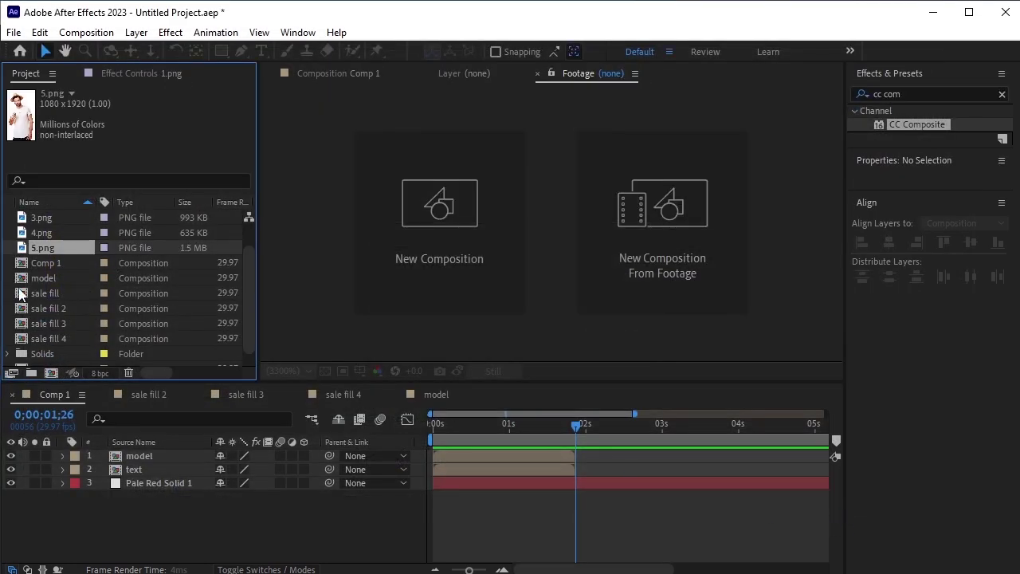
Step: Add 5.png above the model layer in Comp 1, starting at the playhead, and pre-compose it as "final"
{"action": "left_click", "coordinate": [158, 456]}
{"action": "key", "text": "ctrl+slash"}
{"action": "key", "text": "ctrl+shift+c"}
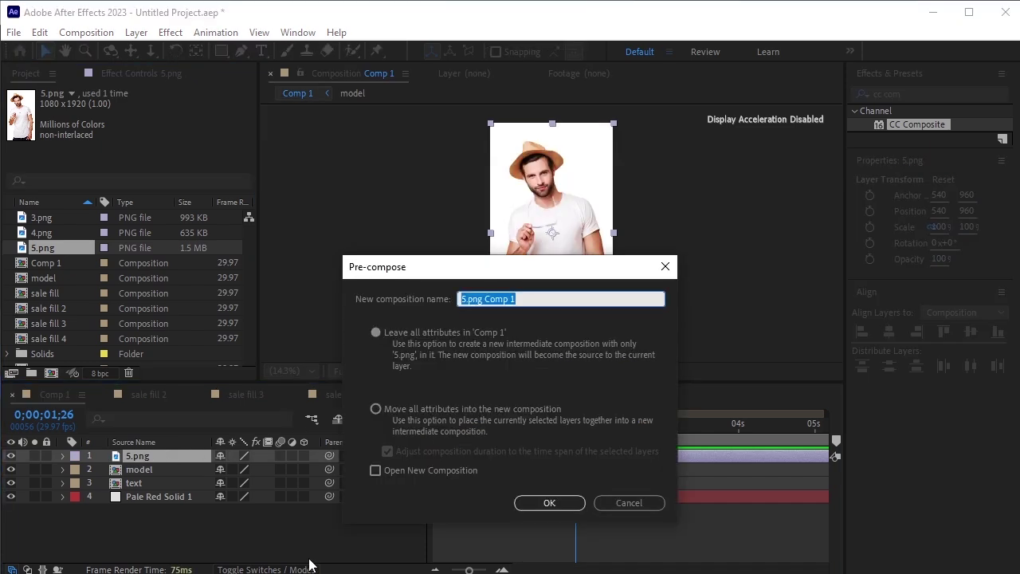
{"action": "type", "text": "fi"}
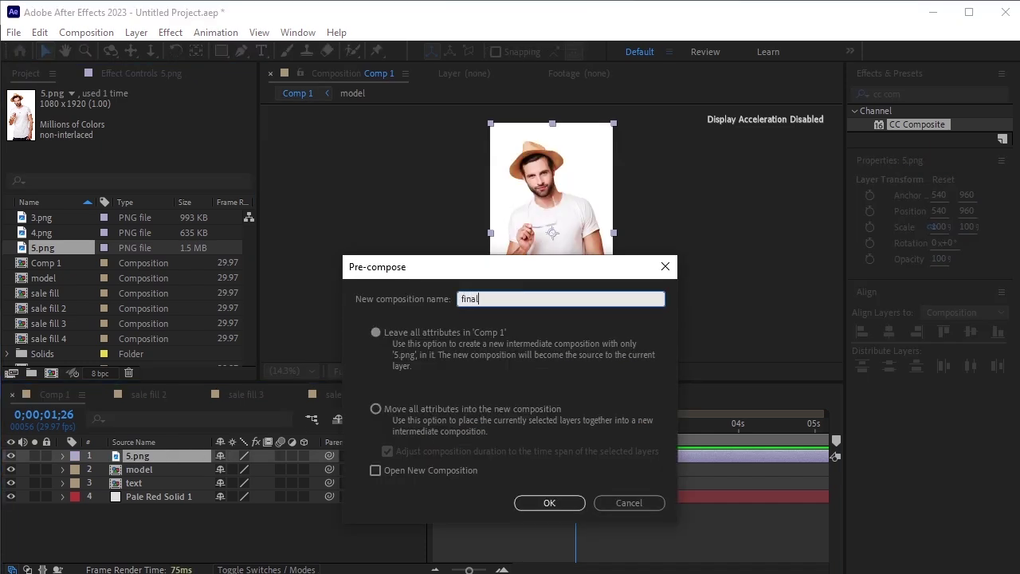
{"action": "type", "text": "nal"}
{"action": "key", "text": "Return"}
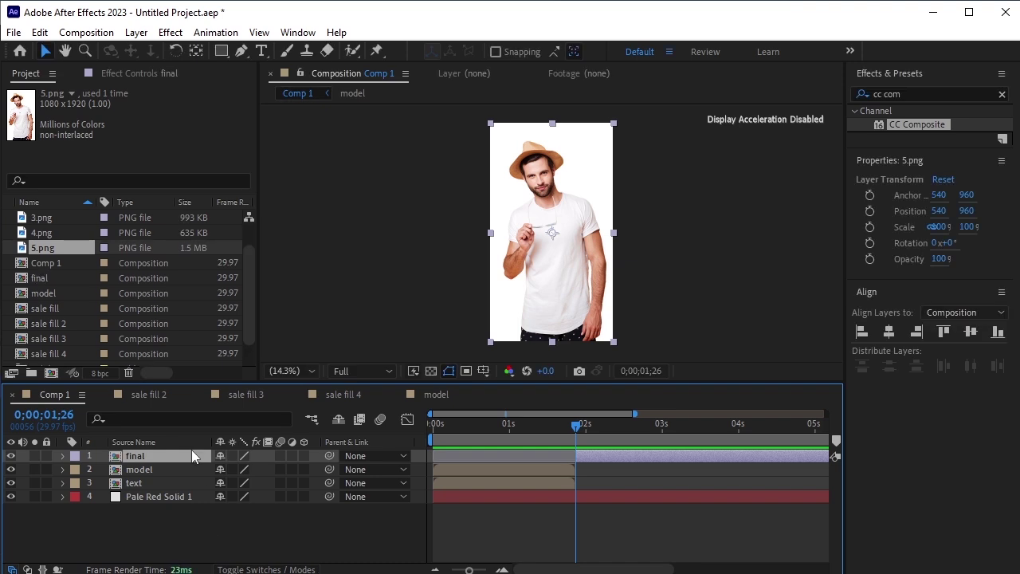
Step: Open the final composition at its first frame and add a white 1080 x 1920 px solid above 5.png
{"action": "double_click", "coordinate": [155, 457]}
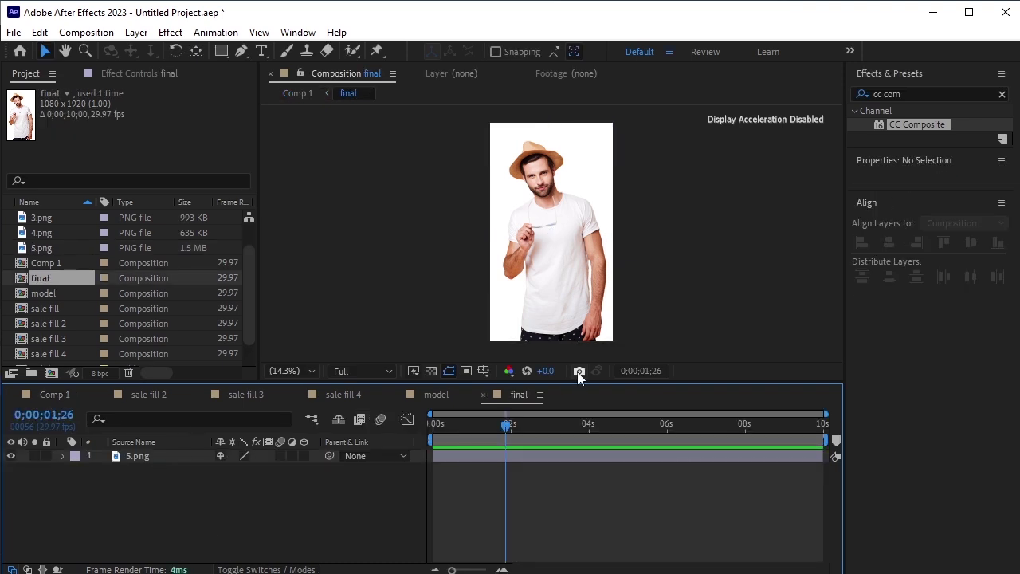
{"action": "left_click_drag", "start_coordinate": [504, 431], "coordinate": [312, 446]}
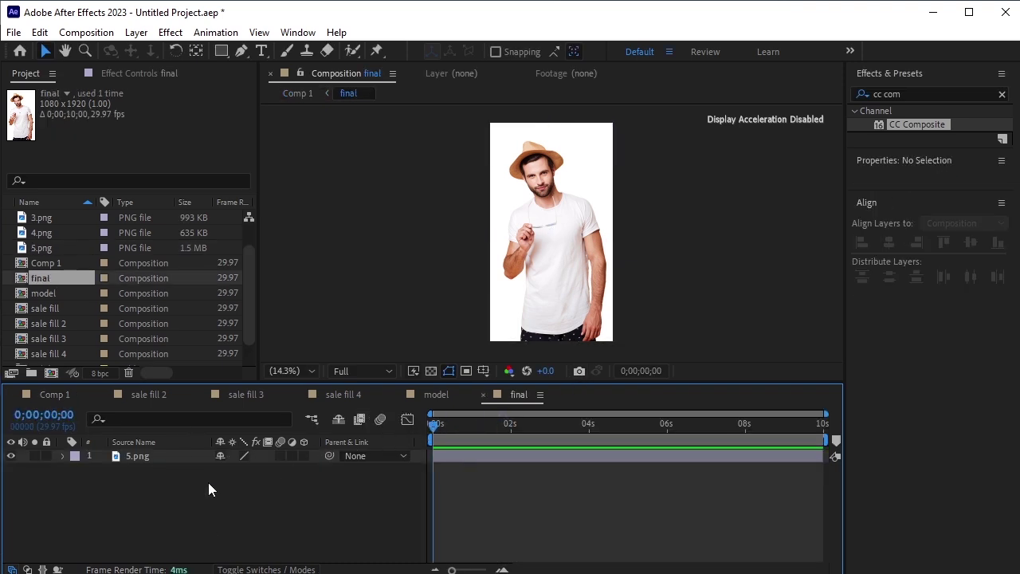
{"action": "left_click", "coordinate": [136, 32]}
{"action": "mouse_move", "coordinate": [160, 50]}
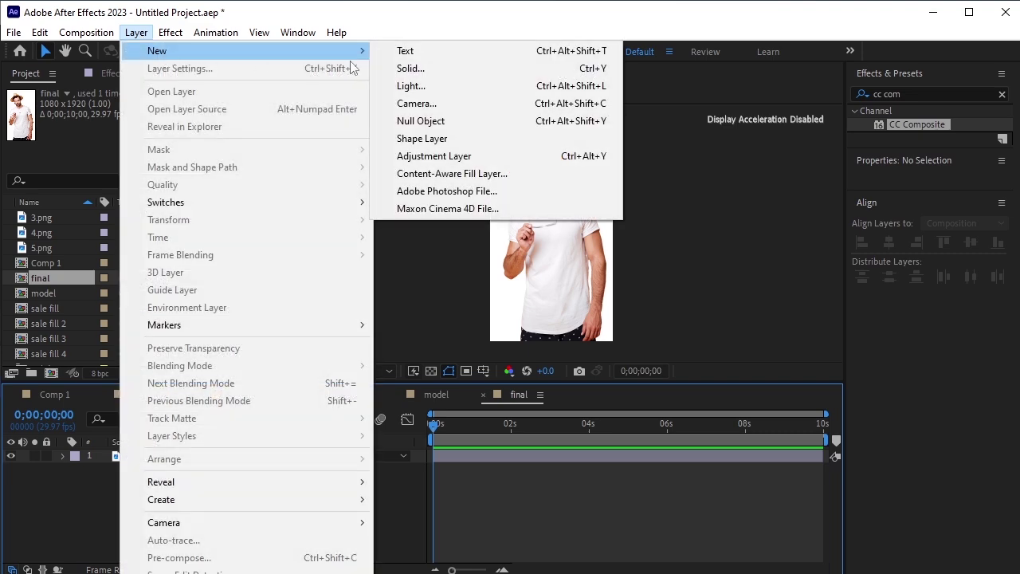
{"action": "left_click", "coordinate": [411, 71]}
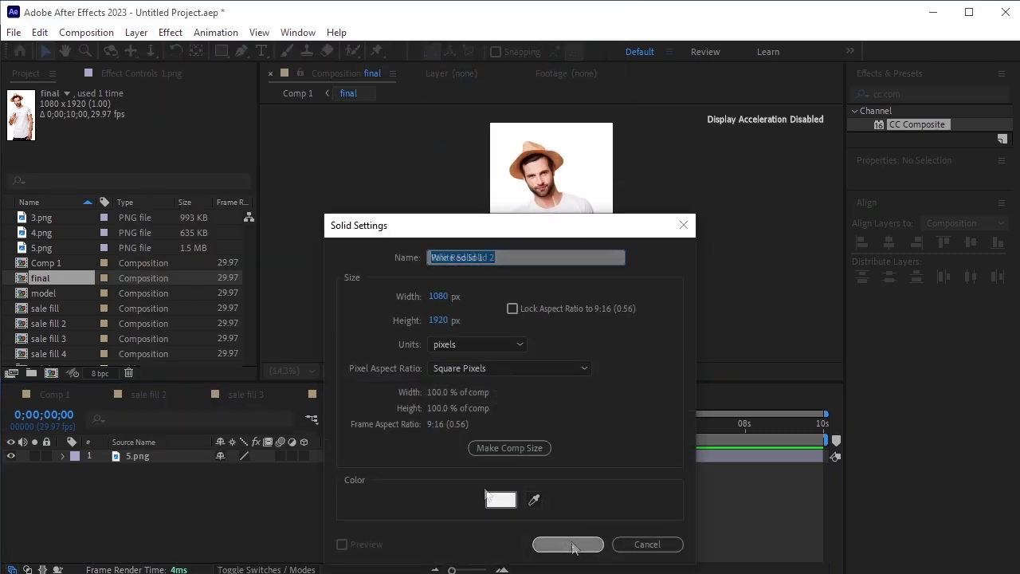
{"action": "left_click", "coordinate": [568, 543]}
Step: Lower the white solid's opacity to 78% so the photo shows through
{"action": "key", "text": "t"}
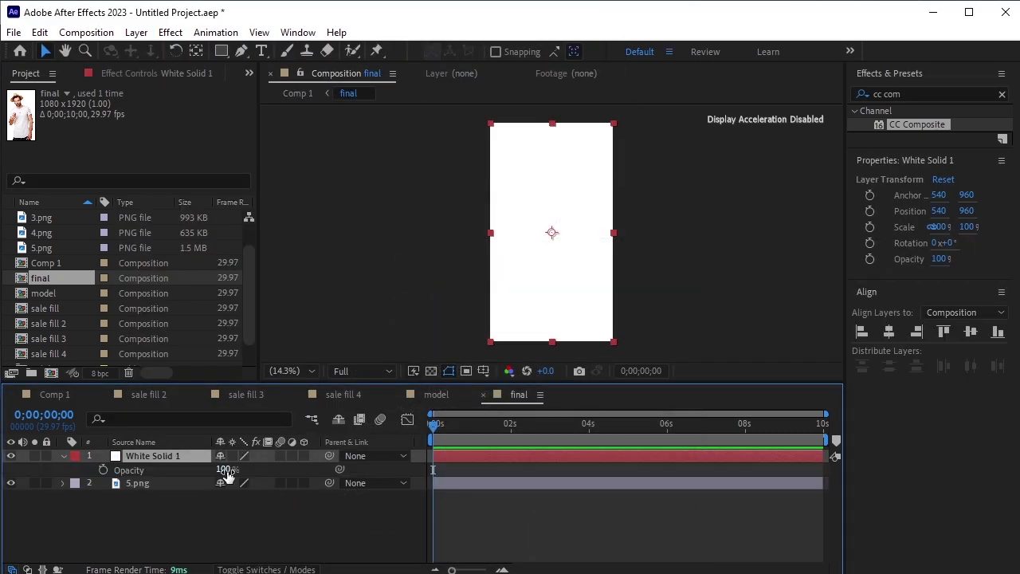
{"action": "left_click_drag", "start_coordinate": [227, 473], "coordinate": [214, 472]}
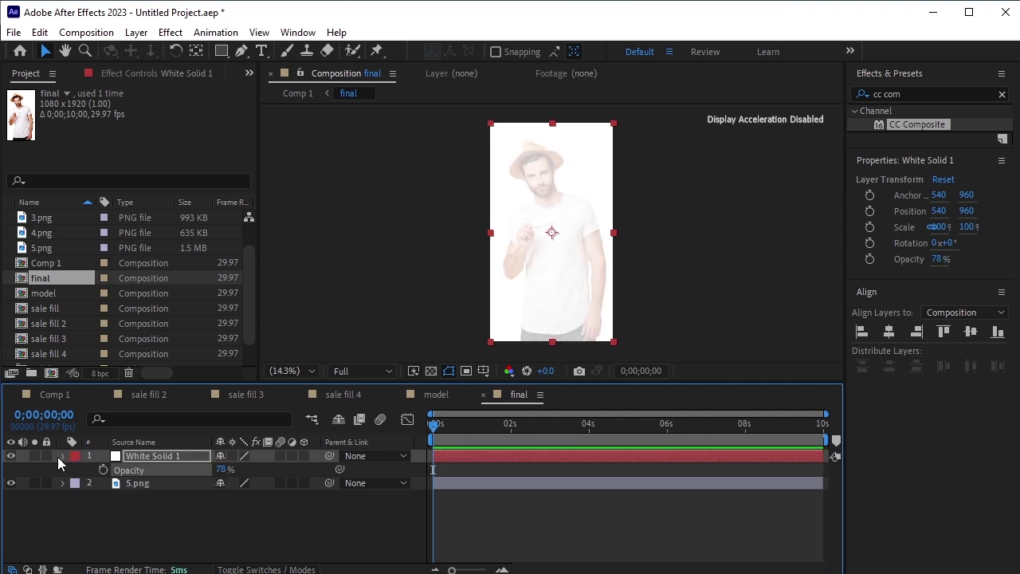
{"action": "left_click", "coordinate": [63, 456]}
{"action": "left_click", "coordinate": [266, 517]}
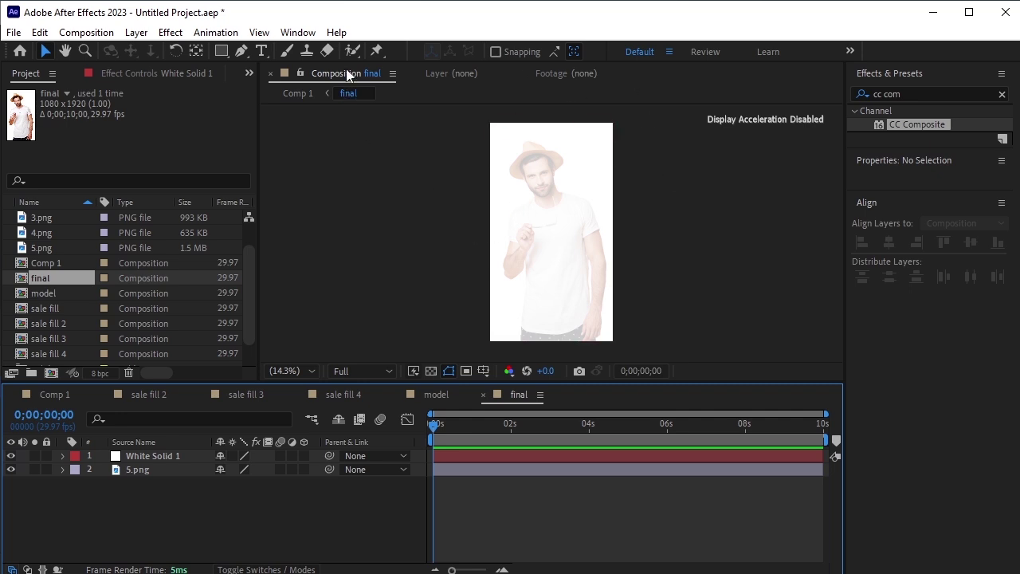
Step: Add an orange 40%OFF text layer in Bebas Regular over the photo and format the %OFF part as superscript
{"action": "left_click", "coordinate": [264, 55]}
{"action": "scroll", "coordinate": [581, 258], "scroll_direction": "up", "scroll_amount": 1}
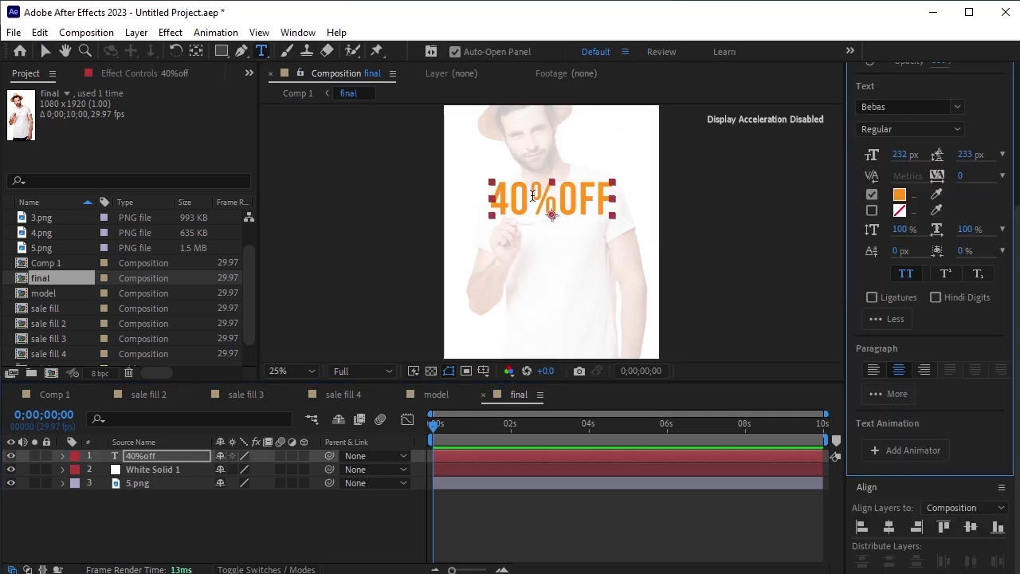
{"action": "left_click_drag", "start_coordinate": [528, 197], "coordinate": [615, 199]}
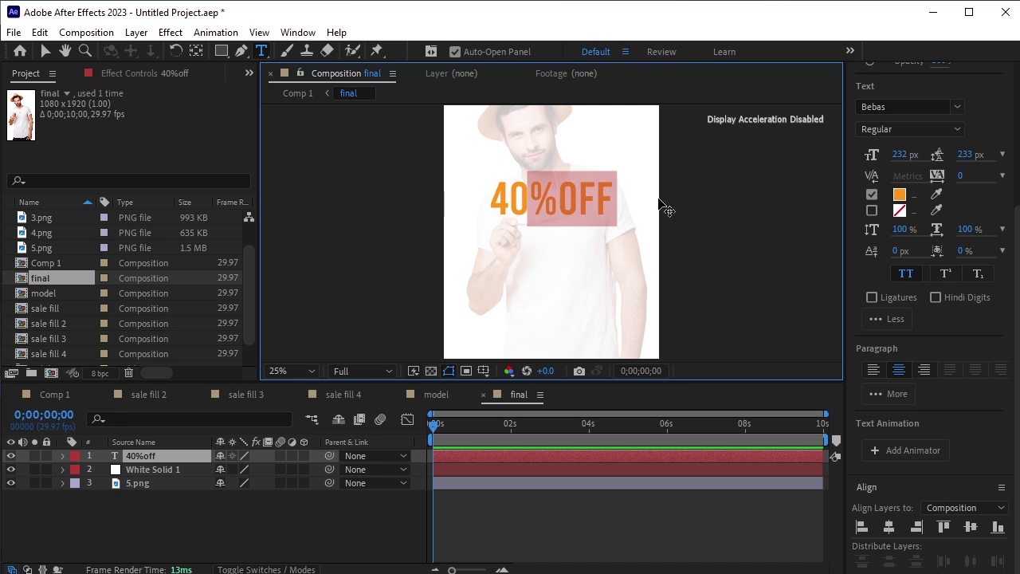
{"action": "left_click", "coordinate": [949, 274]}
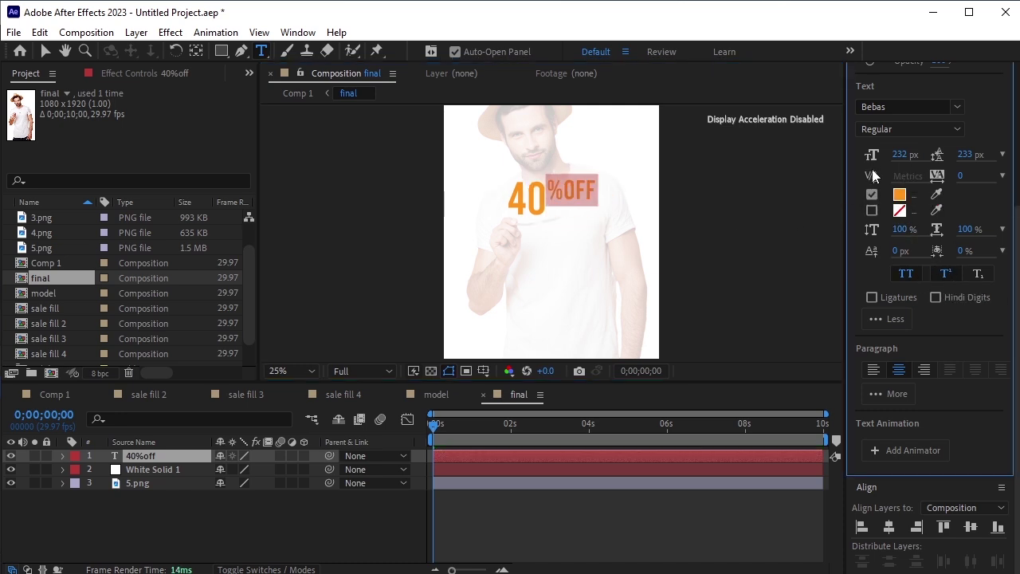
Step: Increase the font size of the whole 40%OFF text to 288 px
{"action": "left_click", "coordinate": [302, 370]}
{"action": "left_click", "coordinate": [303, 387]}
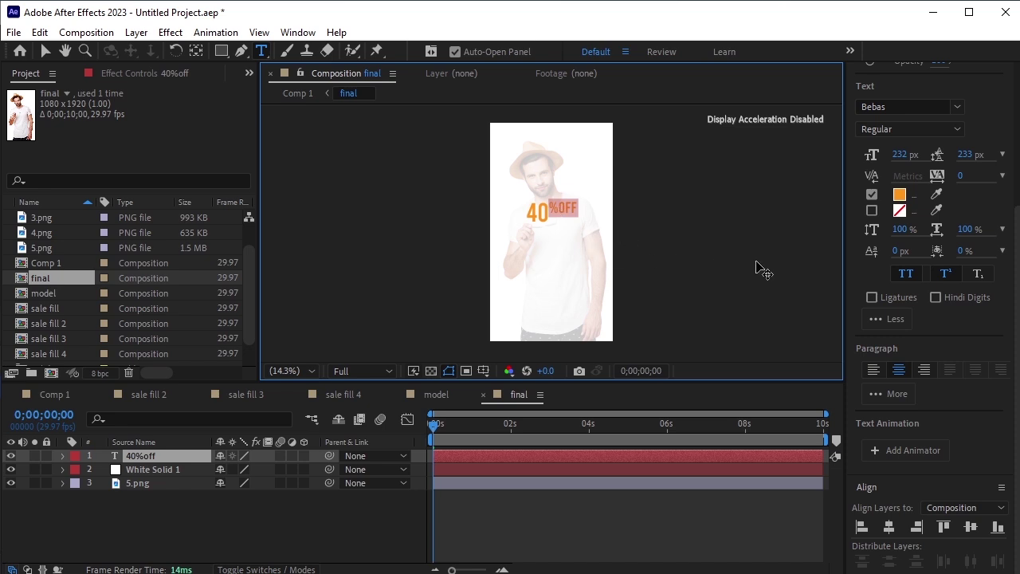
{"action": "double_click", "coordinate": [528, 214]}
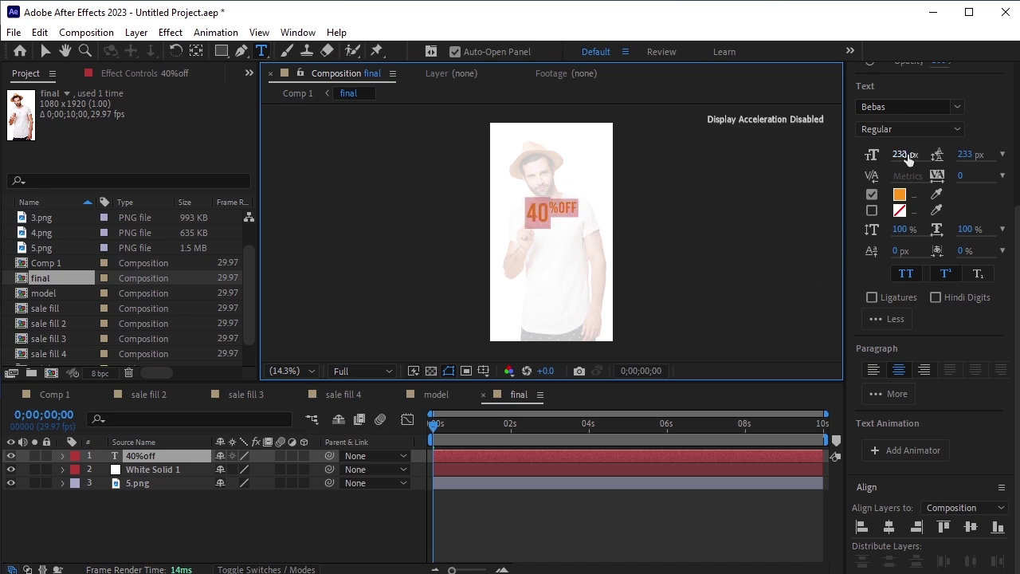
{"action": "left_click", "coordinate": [907, 155]}
{"action": "left_click_drag", "start_coordinate": [907, 155], "coordinate": [951, 155]}
{"action": "left_click", "coordinate": [45, 51]}
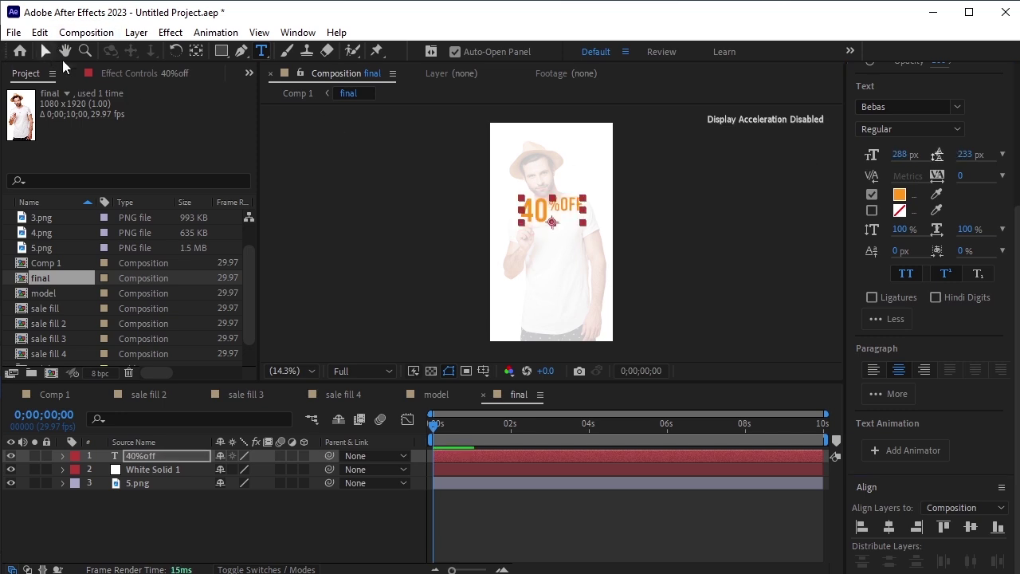
Step: Move the 40%OFF text slightly down on the model's chest and center it horizontally in the composition
{"action": "left_click", "coordinate": [543, 214]}
{"action": "left_click_drag", "start_coordinate": [543, 213], "coordinate": [544, 216]}
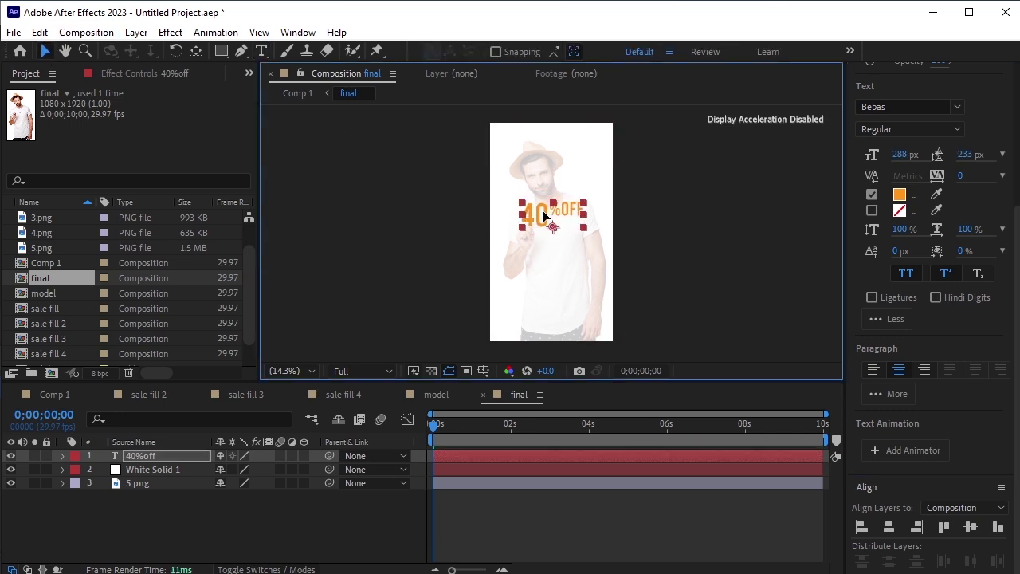
{"action": "left_click", "coordinate": [890, 528]}
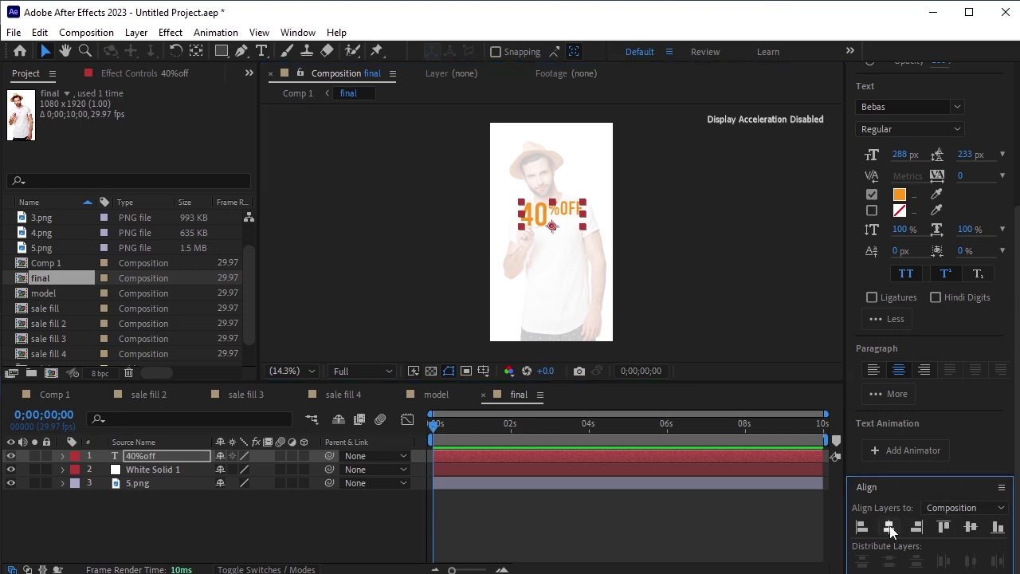
Step: Apply the Stretchy tracking animation preset to the 40%OFF text layer at the composition's start and preview the motion
{"action": "key", "text": "ctrl+5"}
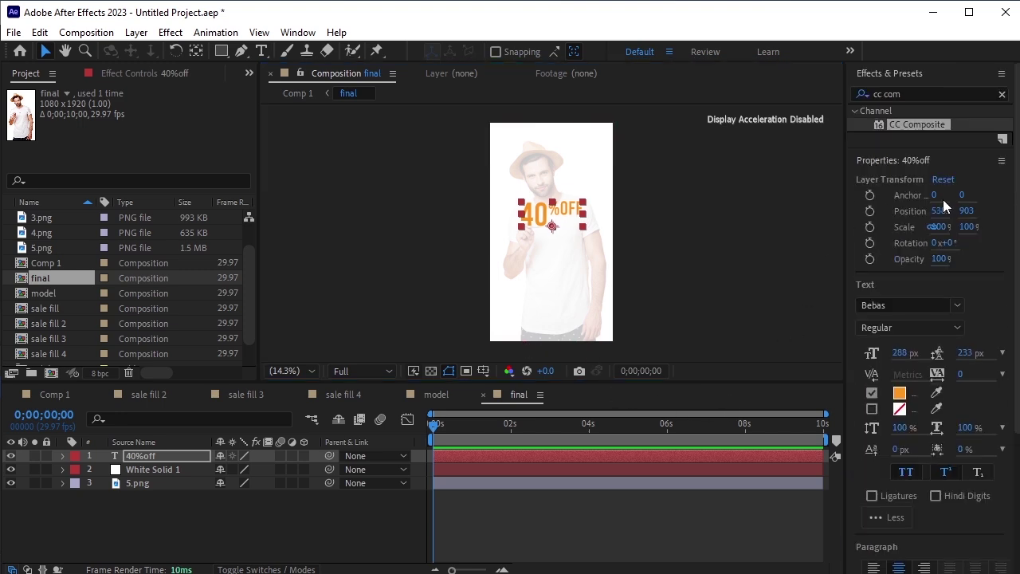
{"action": "left_click_drag", "start_coordinate": [930, 99], "coordinate": [847, 94]}
{"action": "type", "text": "s"}
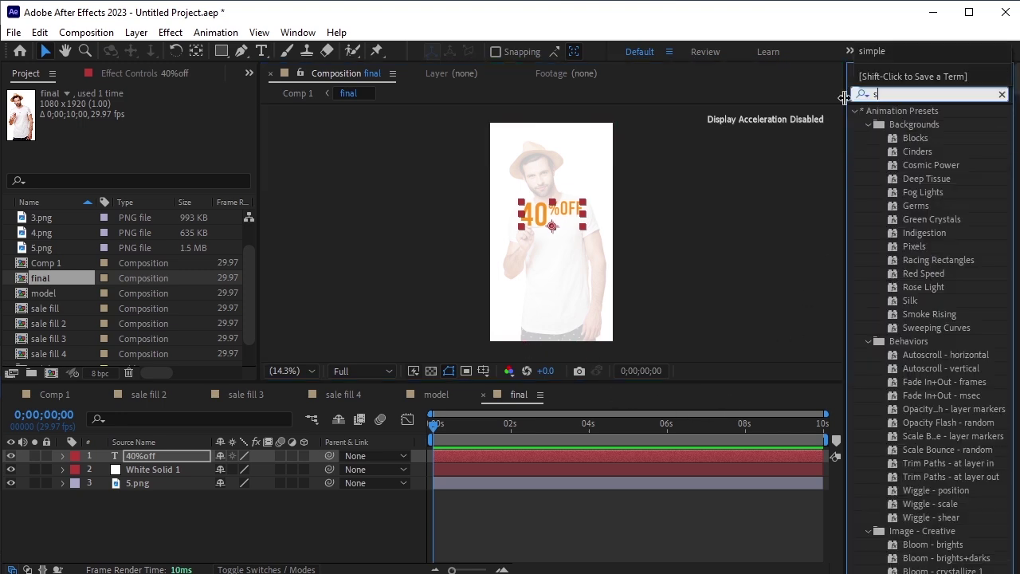
{"action": "type", "text": "tret"}
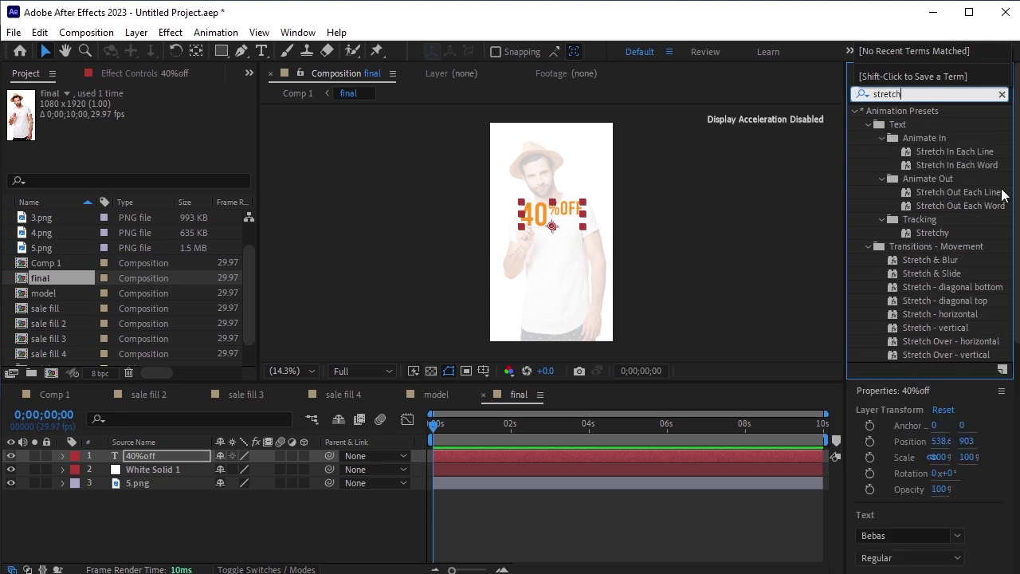
{"action": "left_click", "coordinate": [937, 235]}
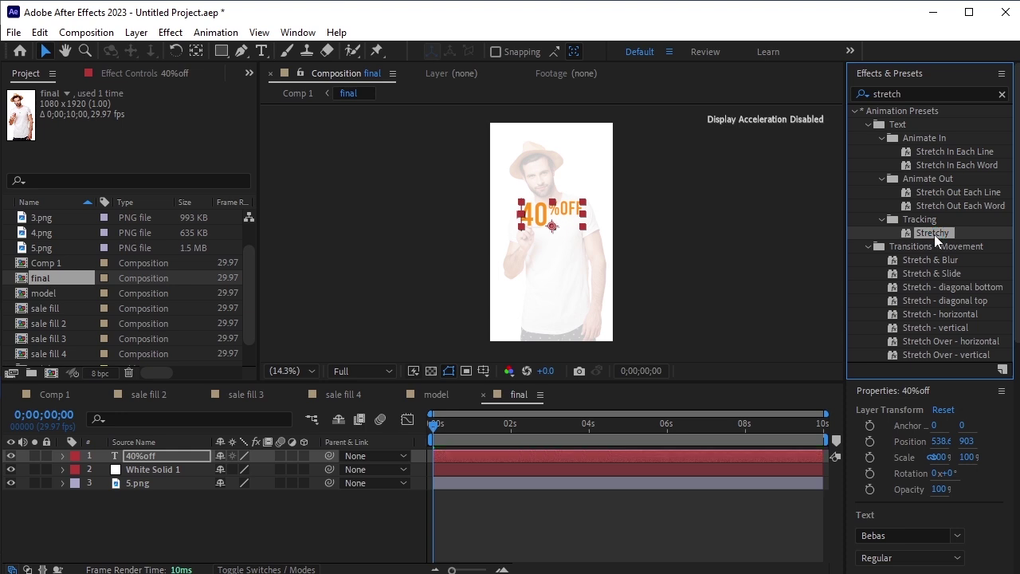
{"action": "key", "text": "space"}
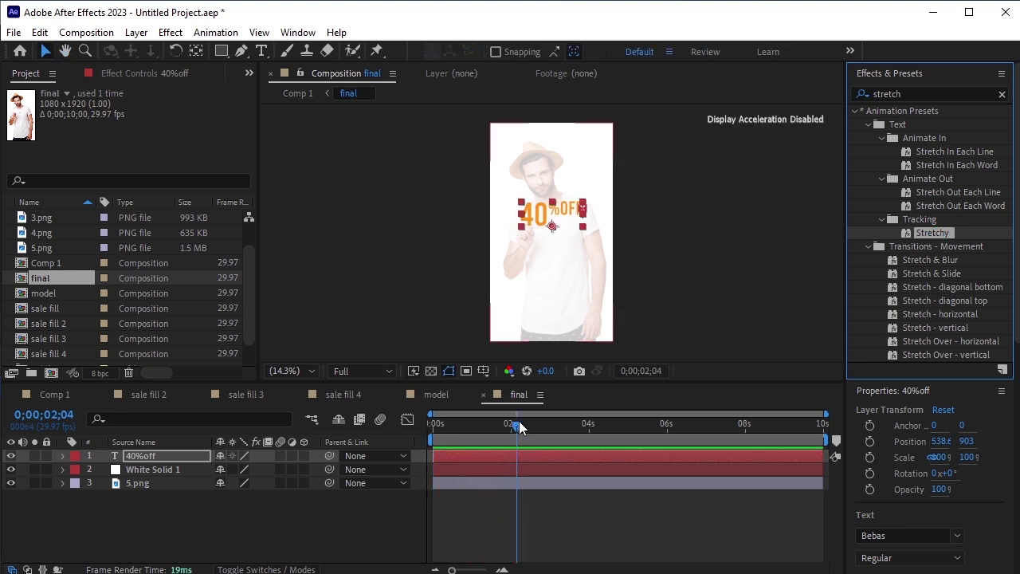
{"action": "left_click", "coordinate": [396, 433]}
{"action": "left_click", "coordinate": [155, 516]}
{"action": "key", "text": "Home"}
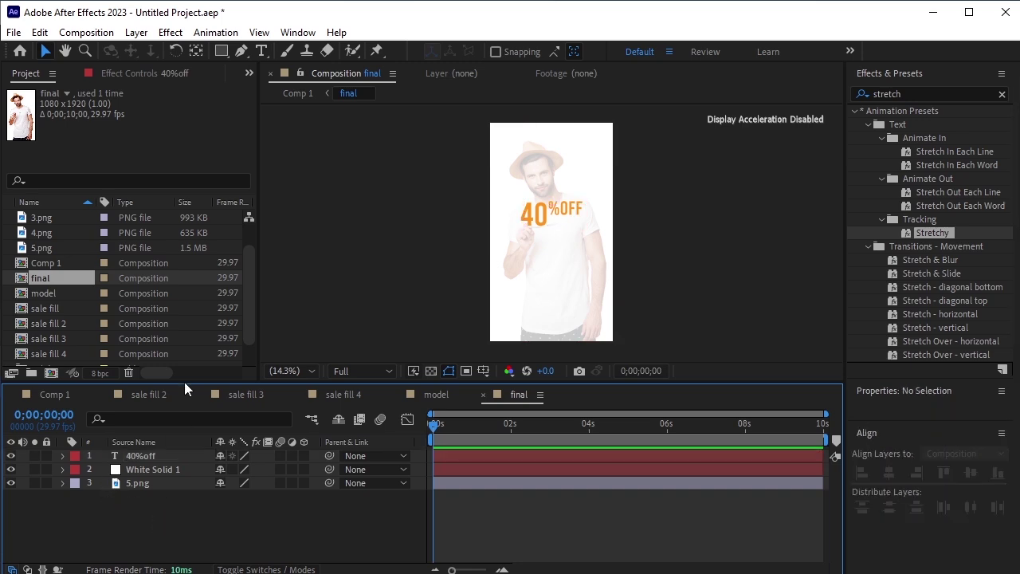
Step: Import the orange SHOP NOW PNG and add it as the uppermost layer of the final composition
{"action": "scroll", "coordinate": [209, 329], "scroll_direction": "down", "scroll_amount": 2}
{"action": "right_click", "coordinate": [181, 362]}
{"action": "mouse_move", "coordinate": [203, 448]}
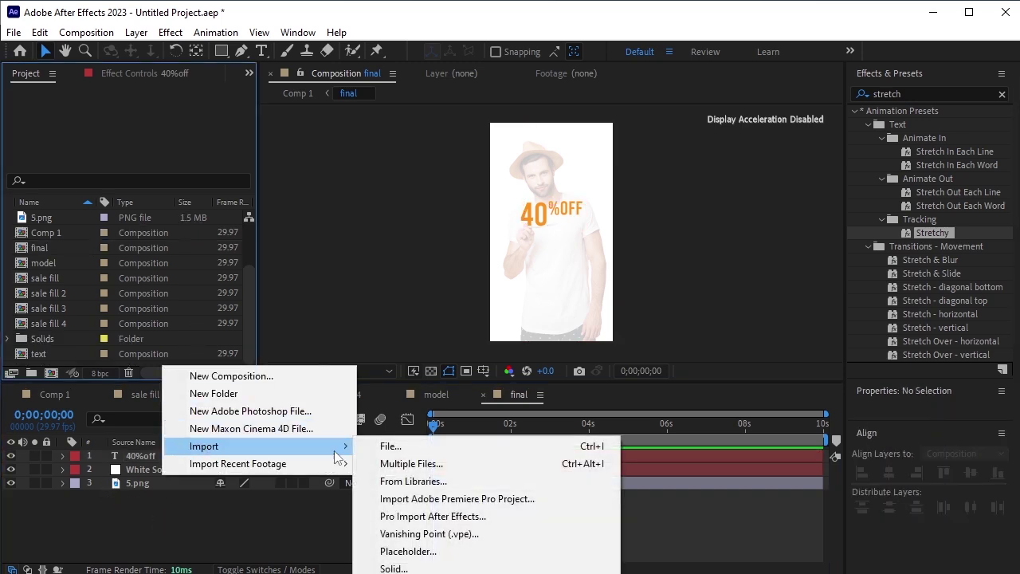
{"action": "left_click", "coordinate": [402, 454]}
{"action": "left_click", "coordinate": [655, 203]}
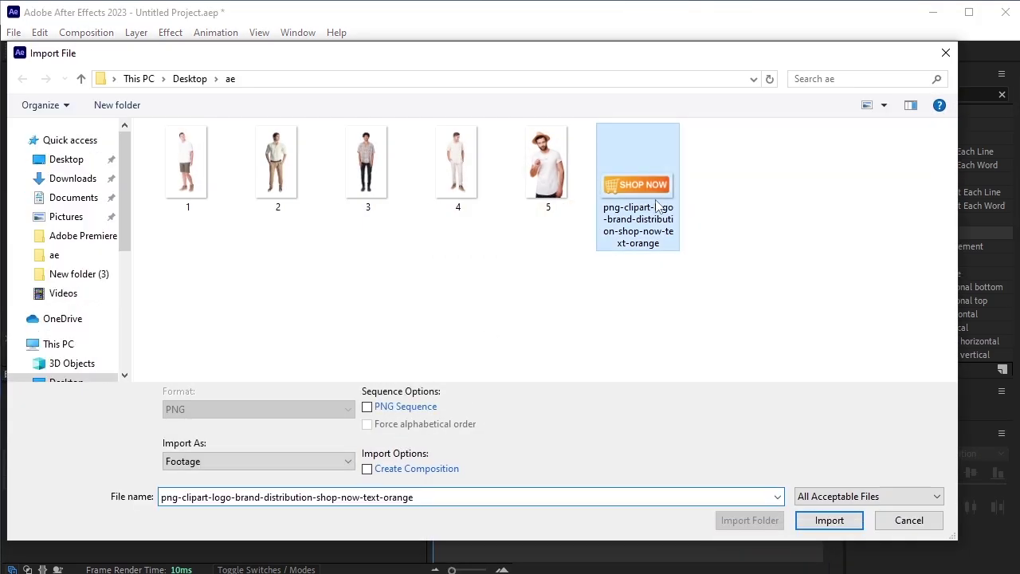
{"action": "left_click", "coordinate": [845, 518]}
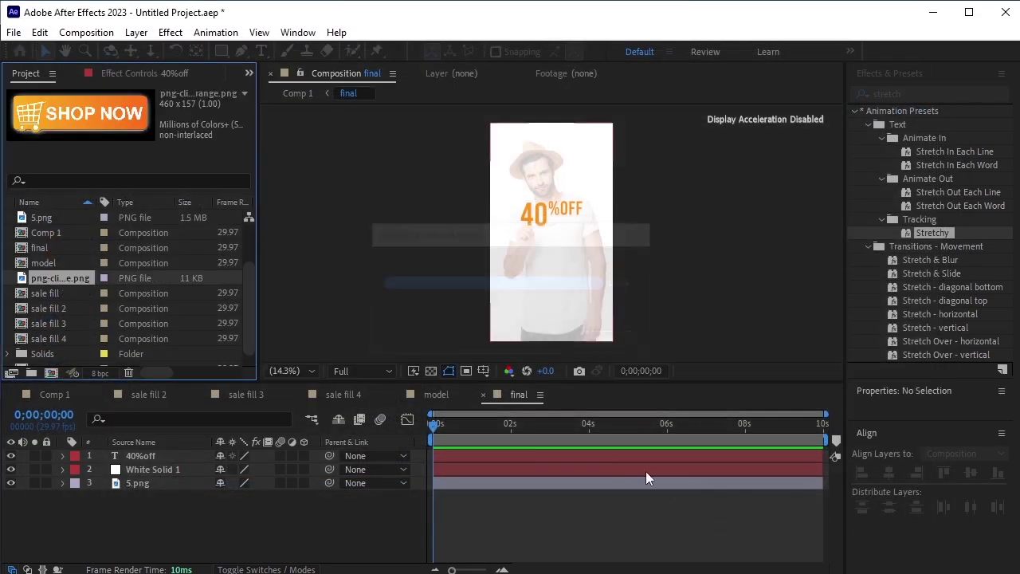
{"action": "left_click_drag", "start_coordinate": [152, 274], "coordinate": [165, 450]}
Step: Move the SHOP NOW button below the 40%OFF text to position 540, 1046 and scale it to 130%
{"action": "scroll", "coordinate": [562, 240], "scroll_direction": "up", "scroll_amount": 4}
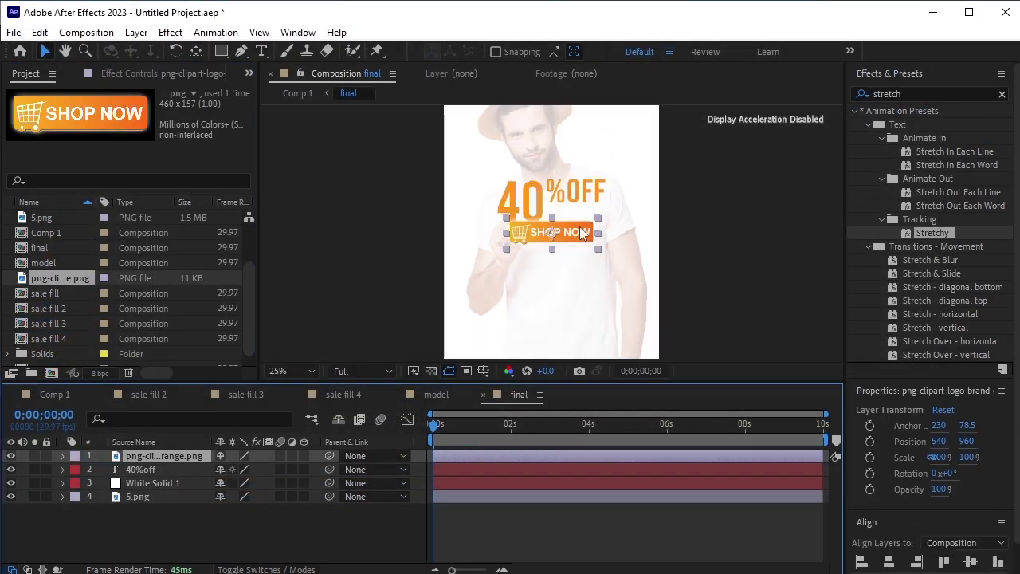
{"action": "left_click_drag", "start_coordinate": [563, 240], "coordinate": [563, 271]}
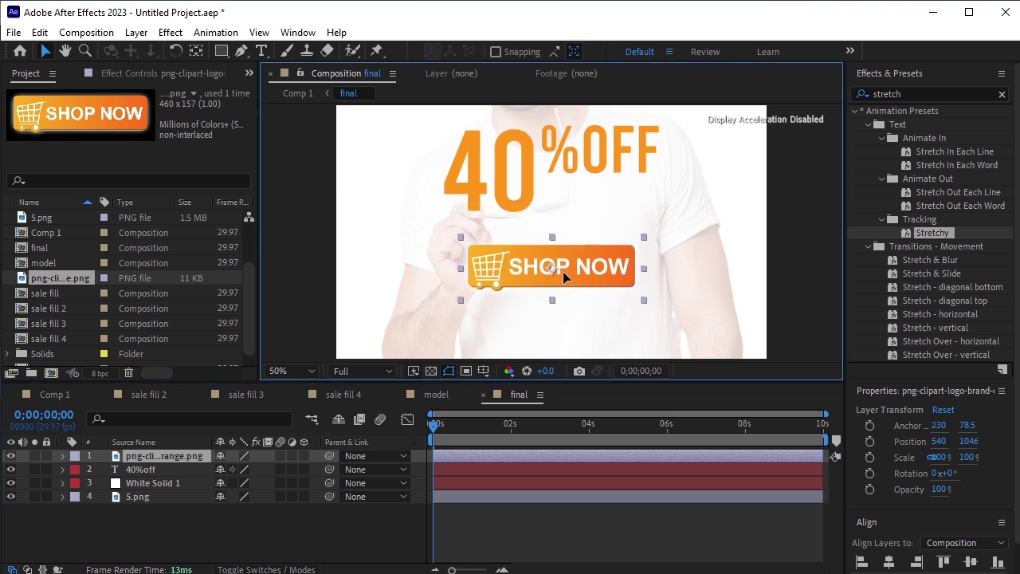
{"action": "key", "text": "s"}
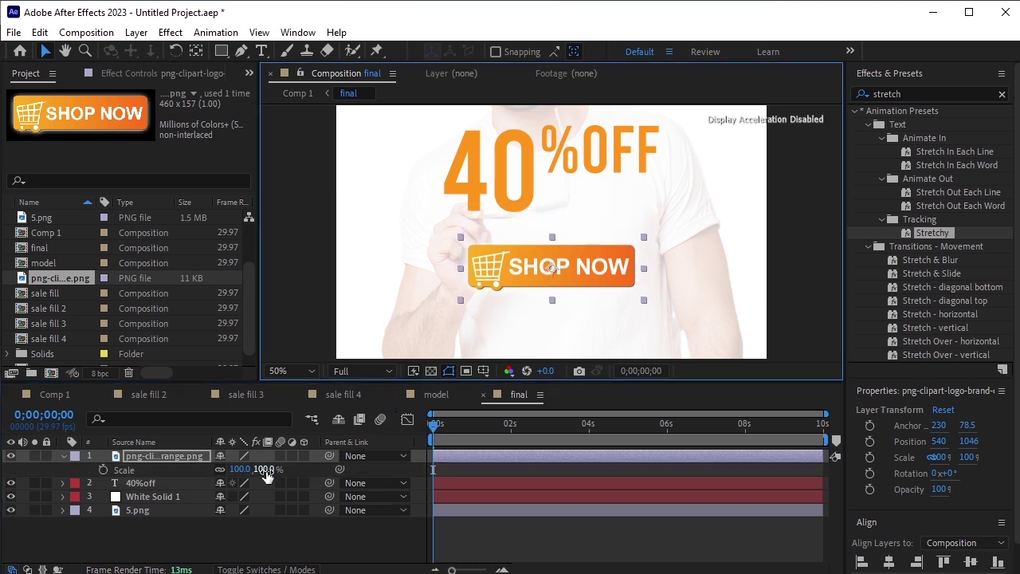
{"action": "left_click_drag", "start_coordinate": [265, 472], "coordinate": [288, 470]}
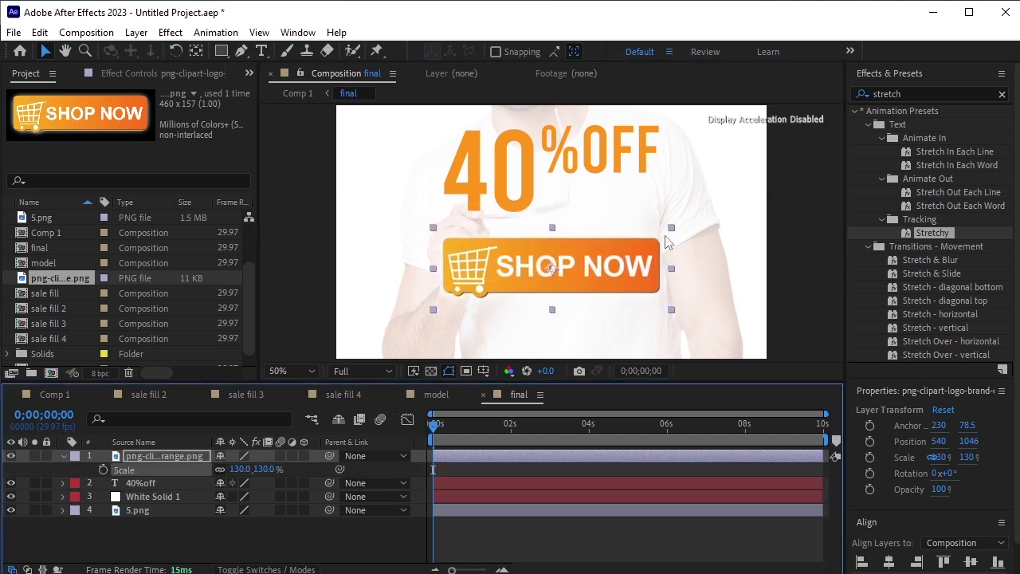
{"action": "left_click", "coordinate": [64, 459]}
Step: Draw a rectangular mask around the SHOP NOW button, keyframe its Mask Path at 0;00;00;00 and invert the mask
{"action": "left_click", "coordinate": [221, 51]}
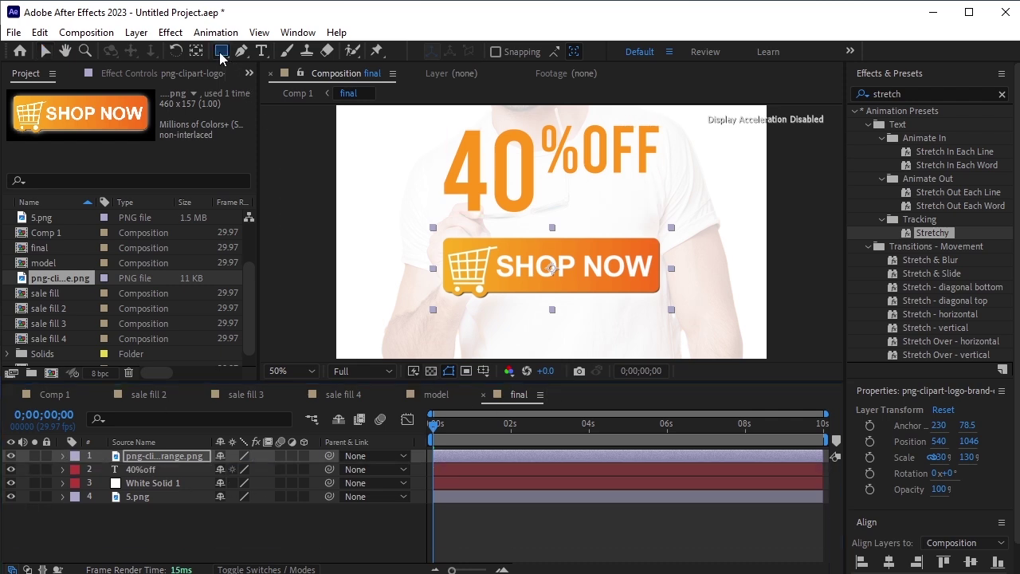
{"action": "left_click_drag", "start_coordinate": [414, 220], "coordinate": [709, 320]}
{"action": "key", "text": "v"}
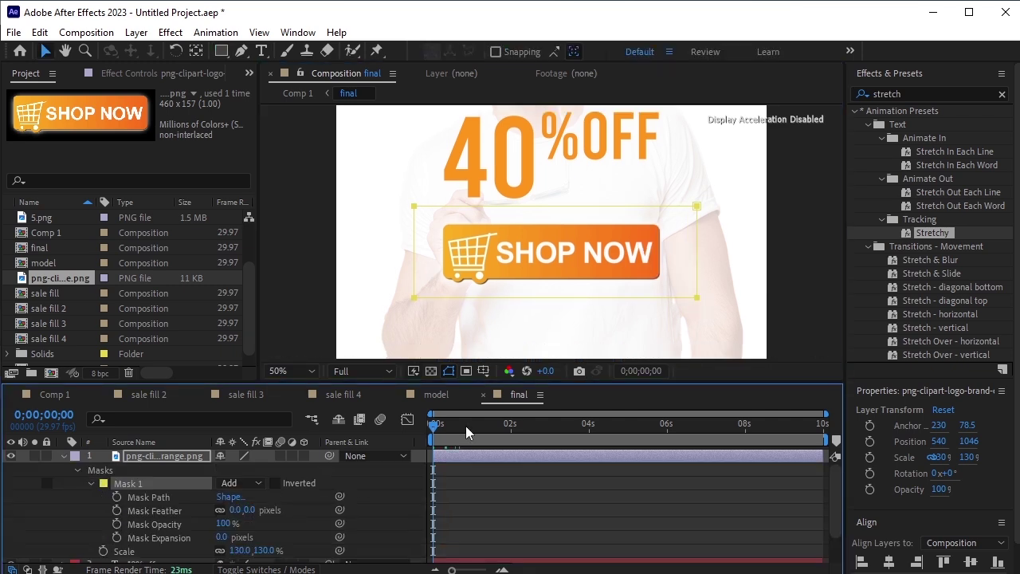
{"action": "left_click", "coordinate": [117, 496]}
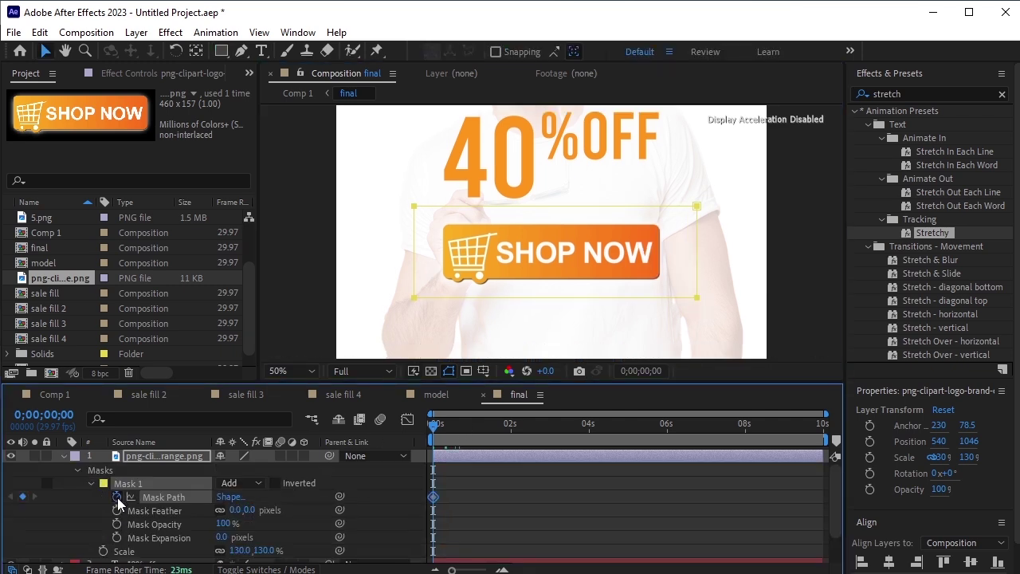
{"action": "left_click", "coordinate": [277, 484]}
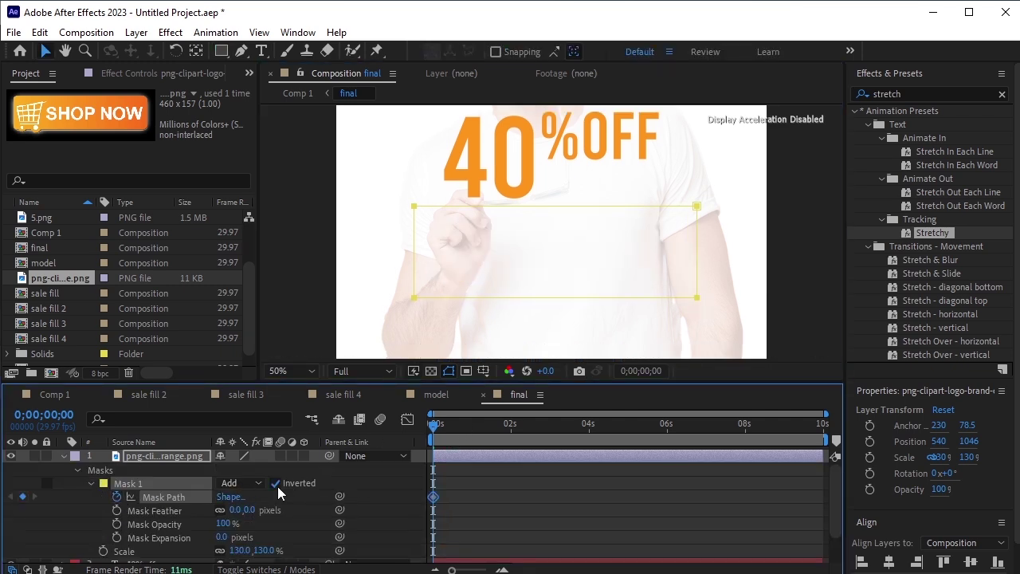
Step: At 0;00;00;20, collapse the mask's left edge onto its right edge to reveal the SHOP NOW button, and preview the wipe
{"action": "key", "text": "space"}
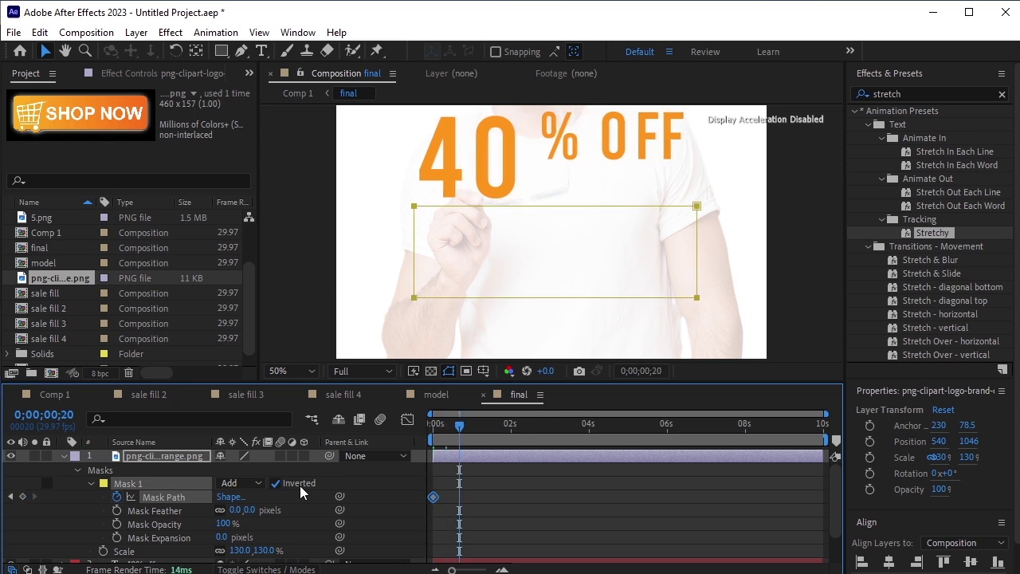
{"action": "left_click", "coordinate": [415, 292]}
{"action": "left_click_drag", "start_coordinate": [414, 297], "coordinate": [692, 300]}
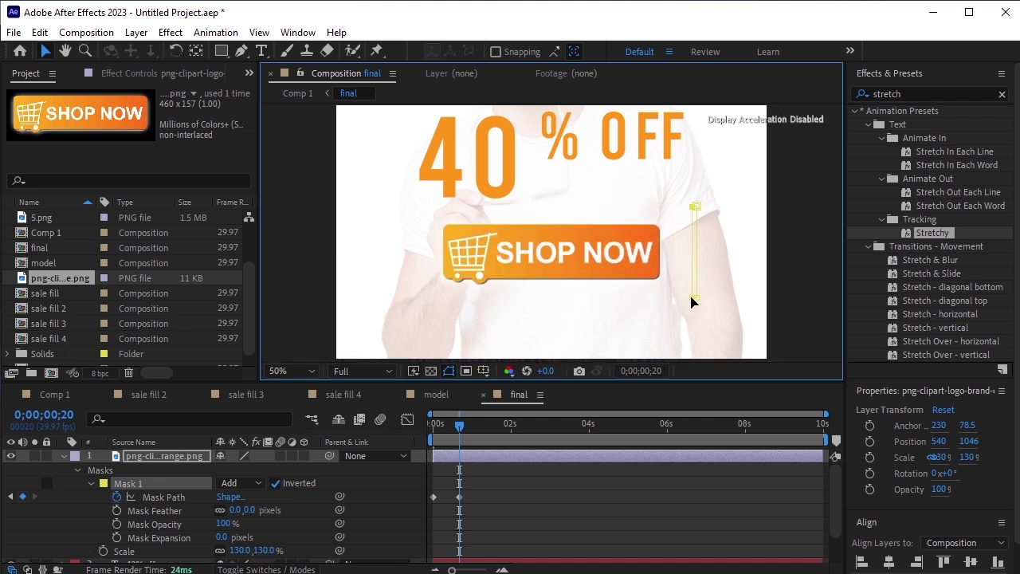
{"action": "left_click_drag", "start_coordinate": [464, 422], "coordinate": [433, 423]}
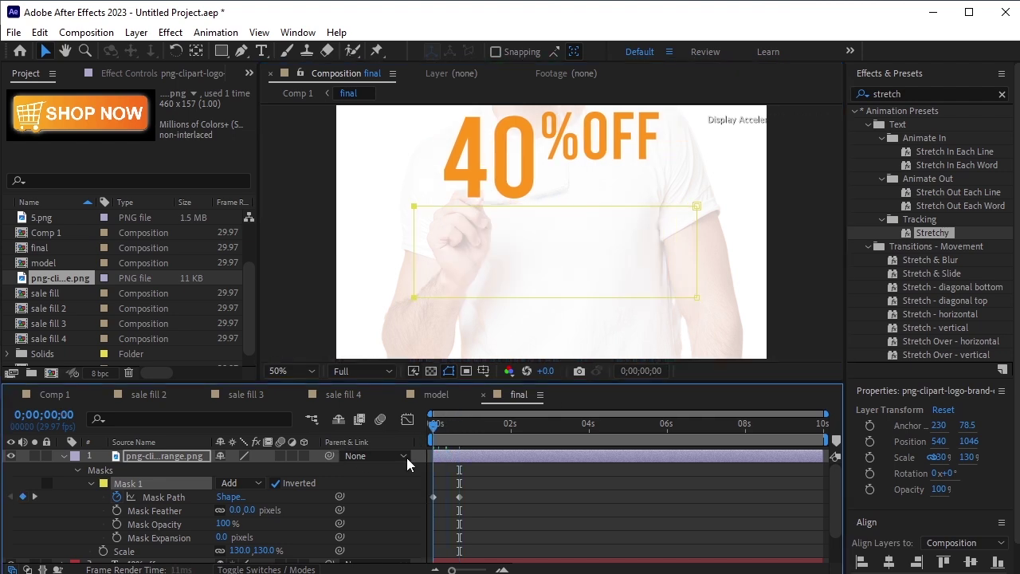
{"action": "key", "text": "space"}
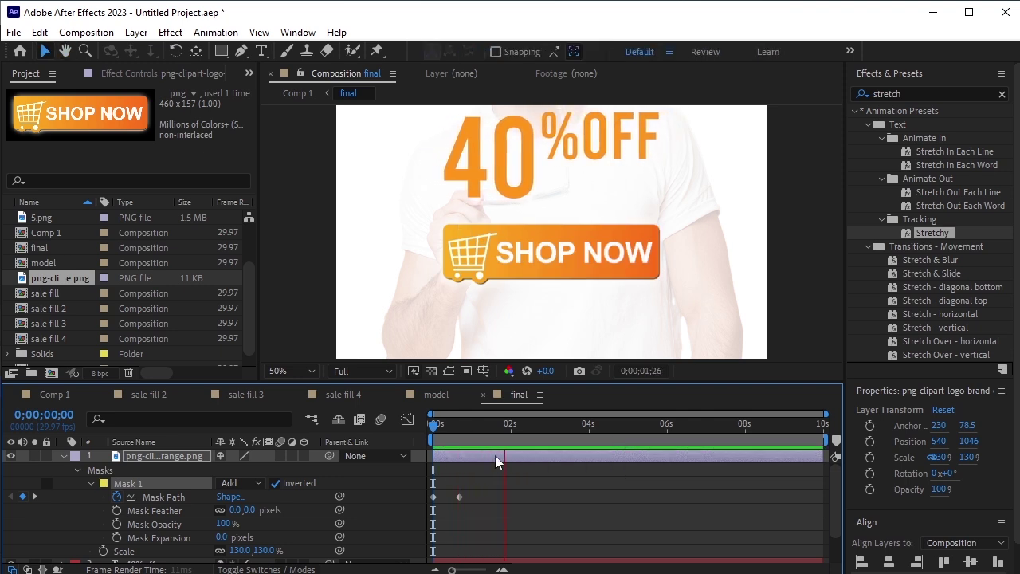
Step: Set the button mask's feather to 48 pixels and preview the softened wipe from the start
{"action": "left_click", "coordinate": [528, 430]}
{"action": "left_click_drag", "start_coordinate": [528, 430], "coordinate": [444, 454]}
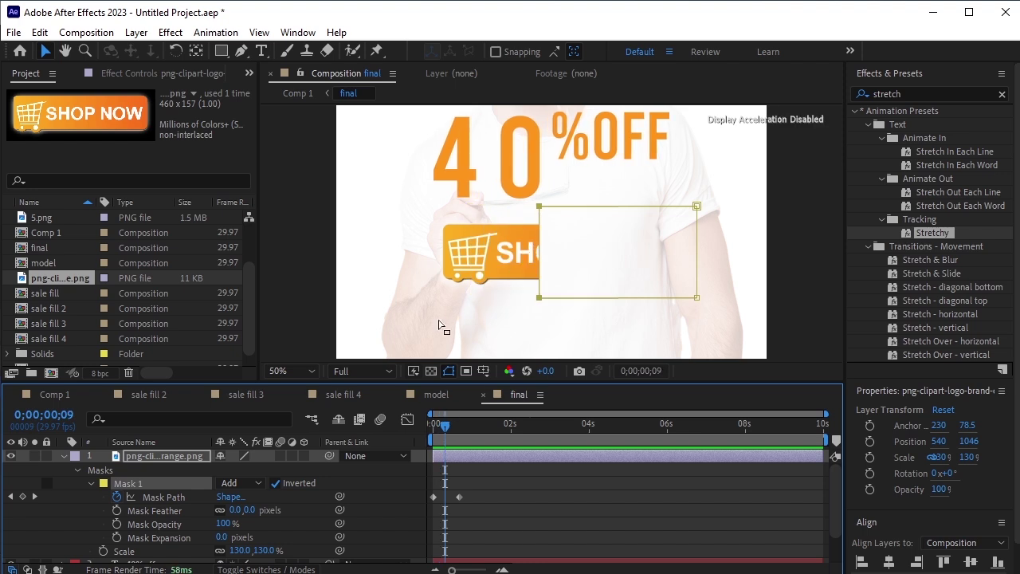
{"action": "left_click_drag", "start_coordinate": [232, 511], "coordinate": [237, 518]}
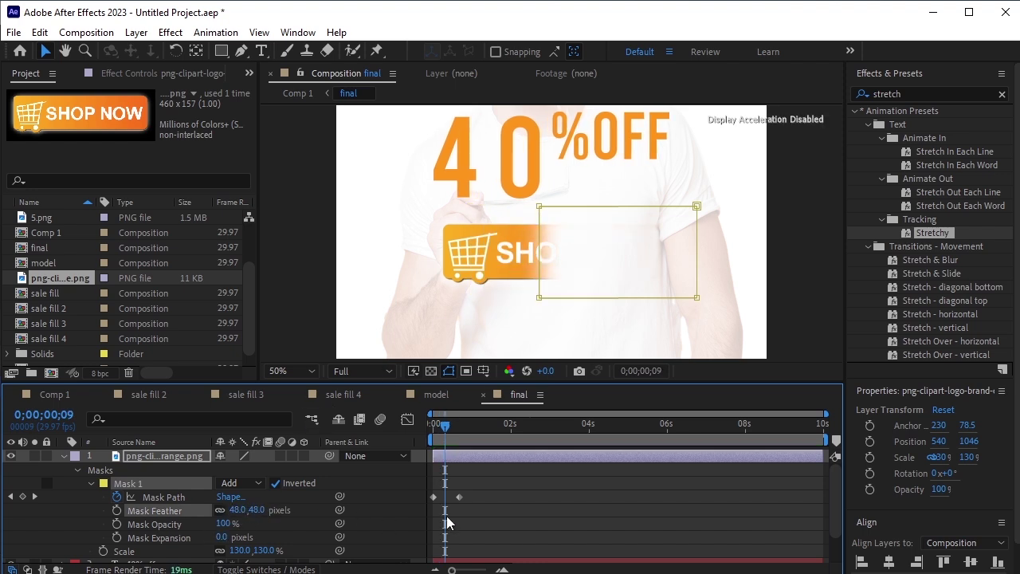
{"action": "left_click_drag", "start_coordinate": [456, 428], "coordinate": [374, 434]}
{"action": "key", "text": "space"}
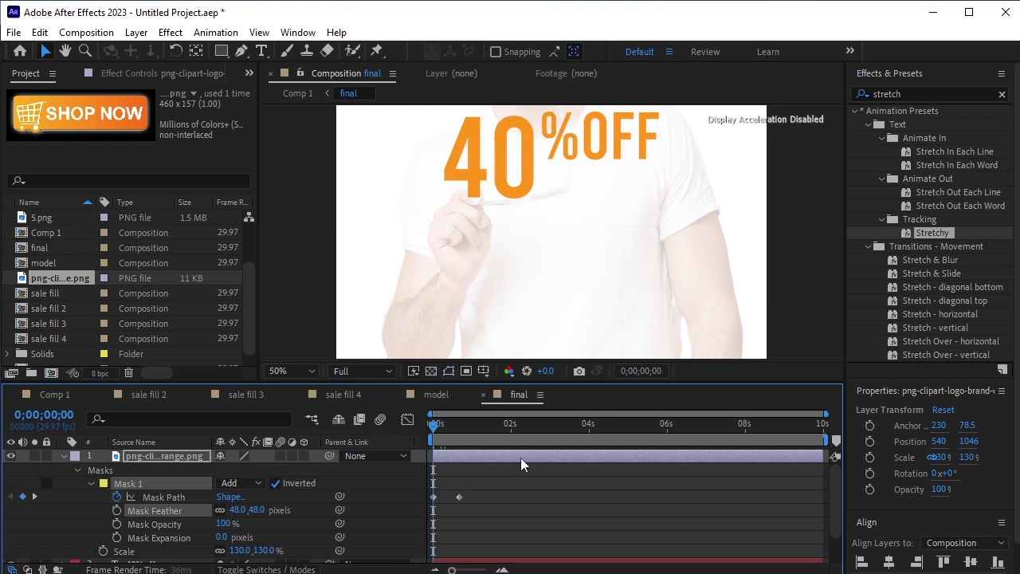
{"action": "key", "text": "space"}
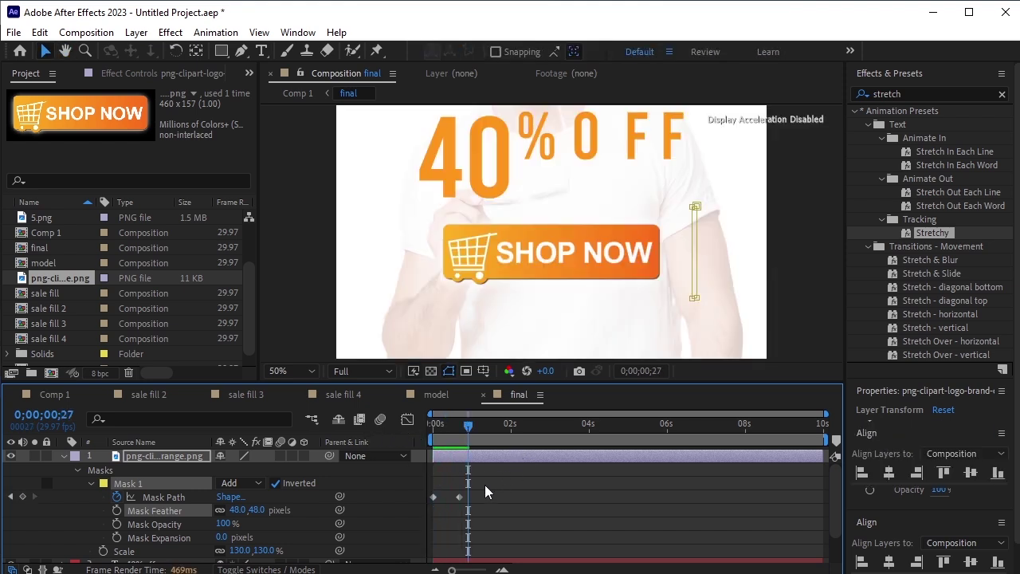
Step: Shift both Mask Path keyframes forward in time by about 0.4 seconds and preview the delayed button reveal
{"action": "left_click_drag", "start_coordinate": [485, 485], "coordinate": [436, 499]}
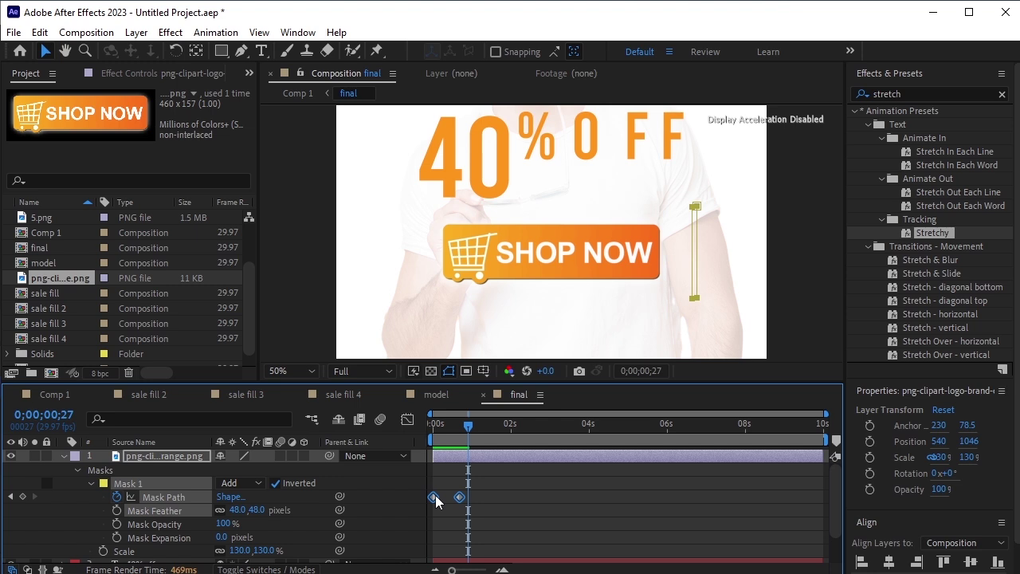
{"action": "left_click_drag", "start_coordinate": [436, 500], "coordinate": [453, 500]}
{"action": "left_click_drag", "start_coordinate": [467, 439], "coordinate": [432, 439]}
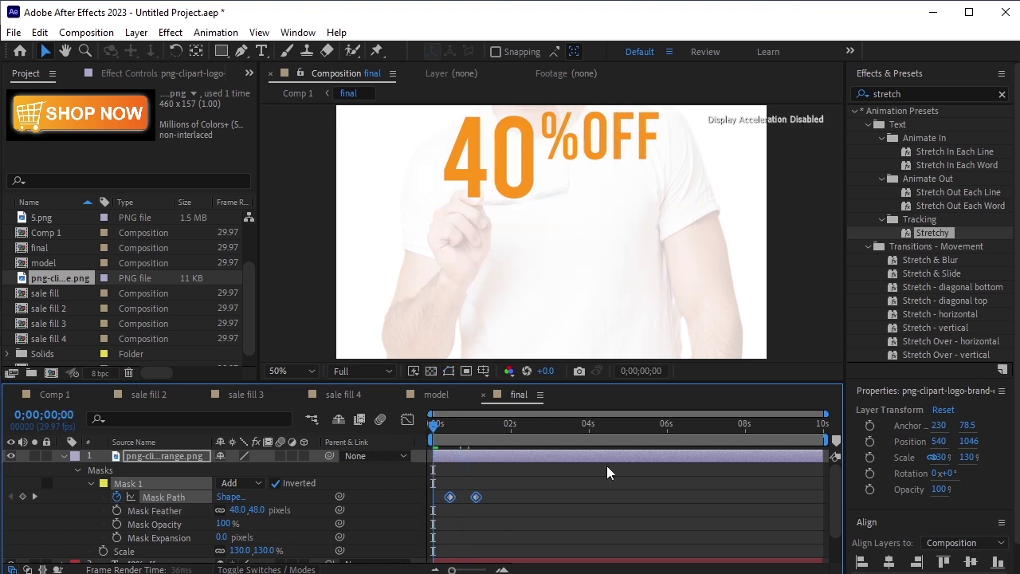
{"action": "key", "text": "space"}
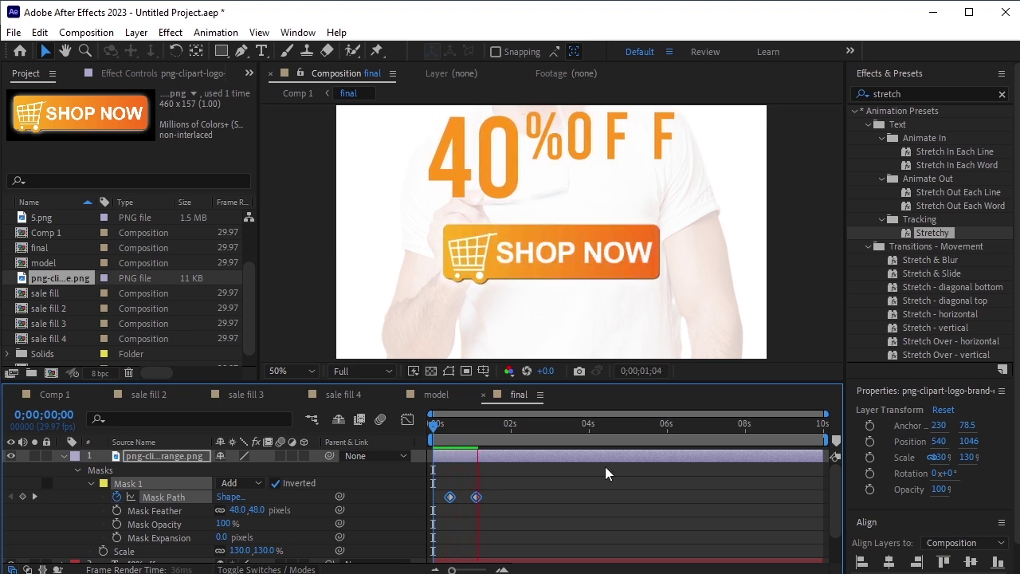
{"action": "key", "text": "space"}
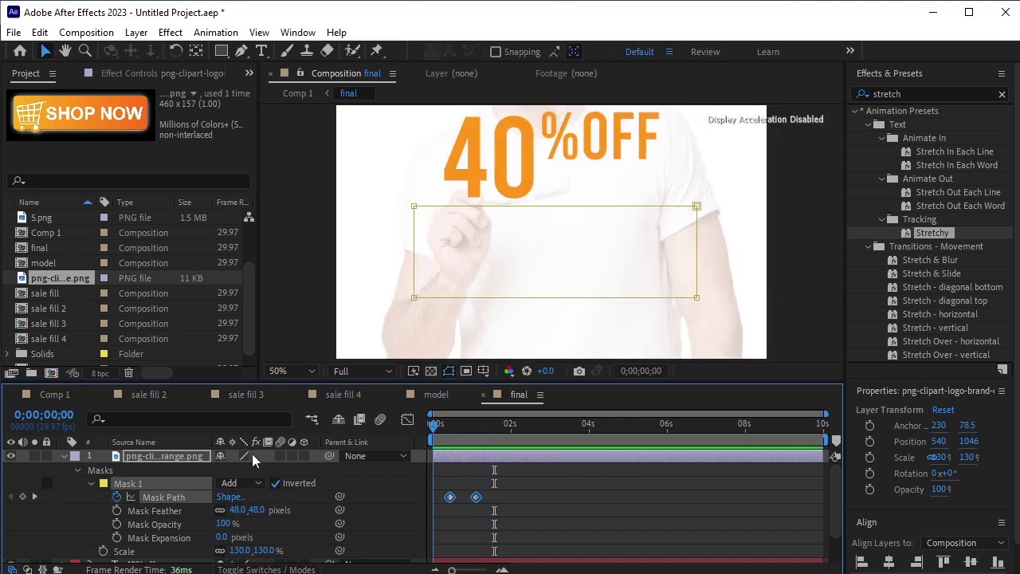
{"action": "key", "text": "space"}
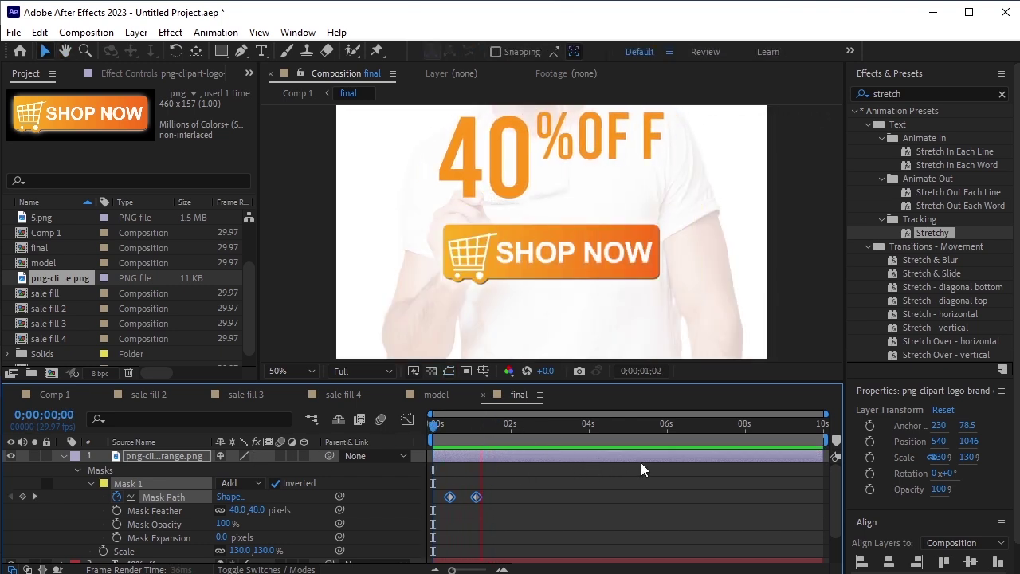
{"action": "key", "text": "space"}
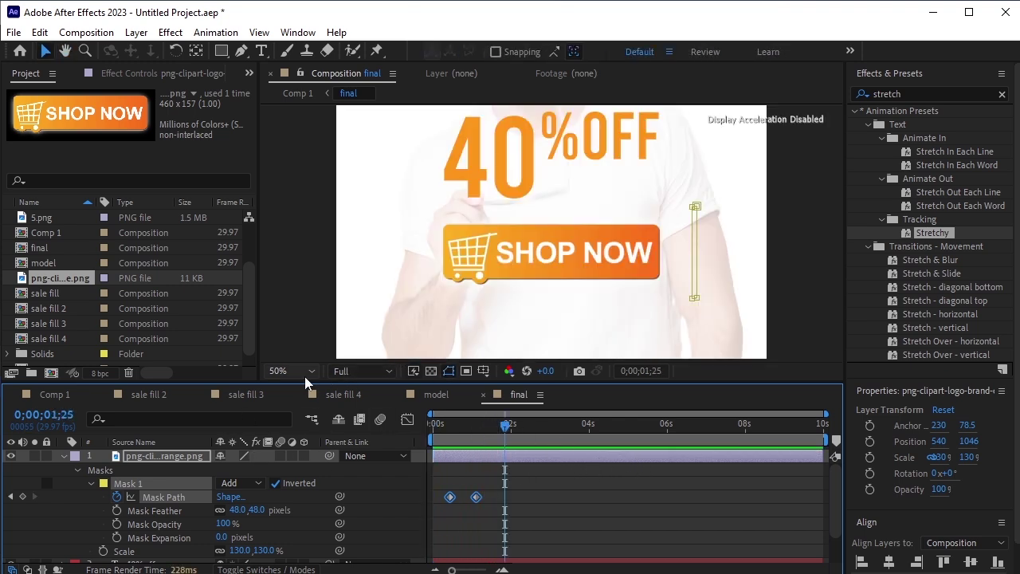
Step: In Comp 1, move the final layer to start where the model and text layers end, just before 2 seconds, and preview the sequence
{"action": "left_click", "coordinate": [304, 376]}
{"action": "left_click", "coordinate": [301, 384]}
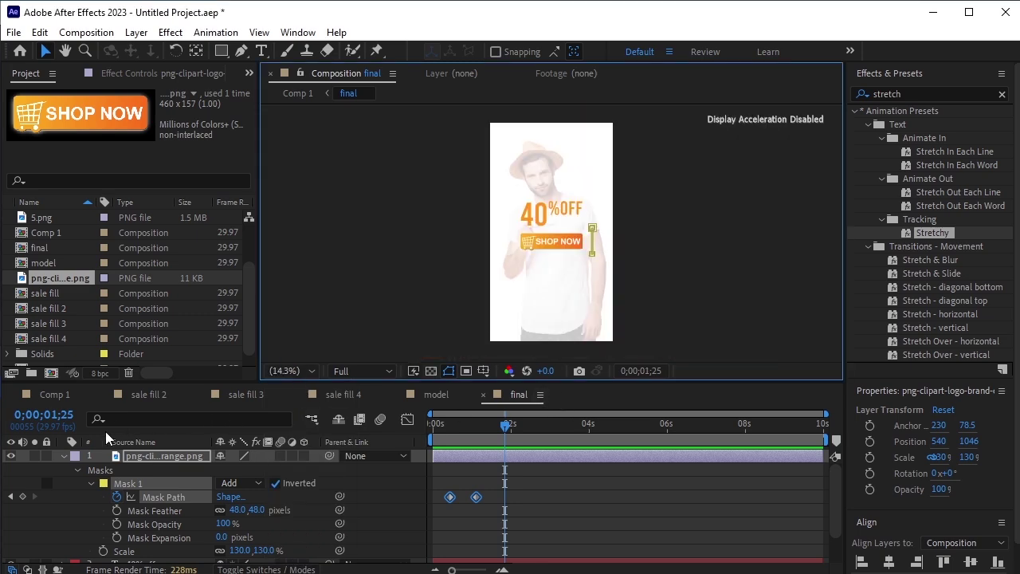
{"action": "left_click", "coordinate": [55, 395]}
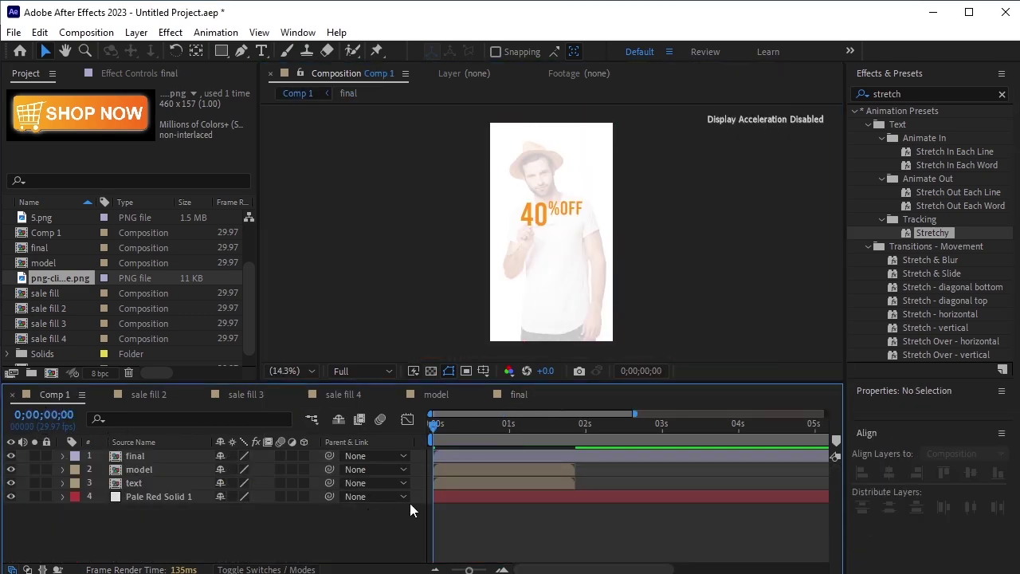
{"action": "left_click_drag", "start_coordinate": [444, 456], "coordinate": [592, 456]}
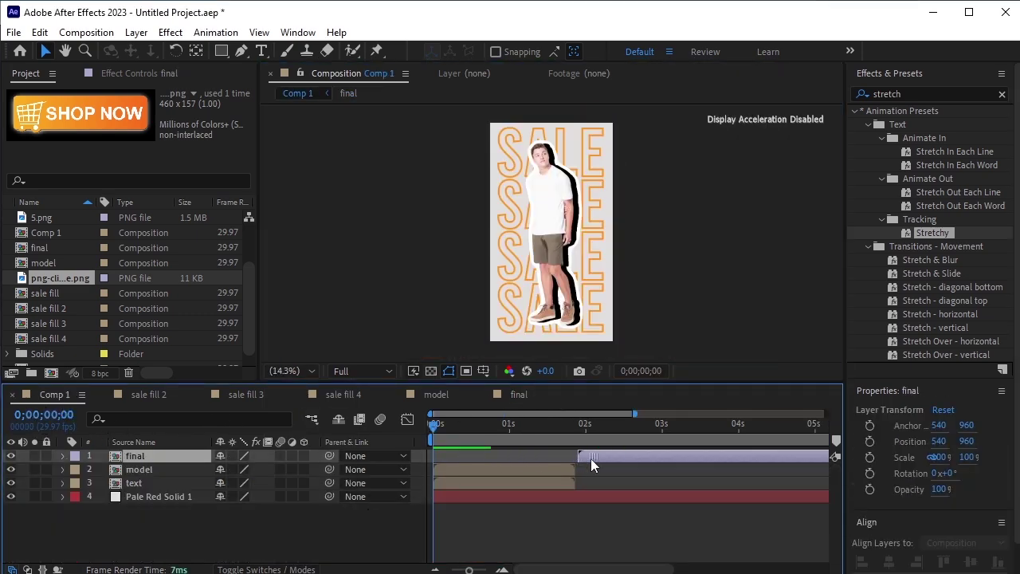
{"action": "key", "text": "space"}
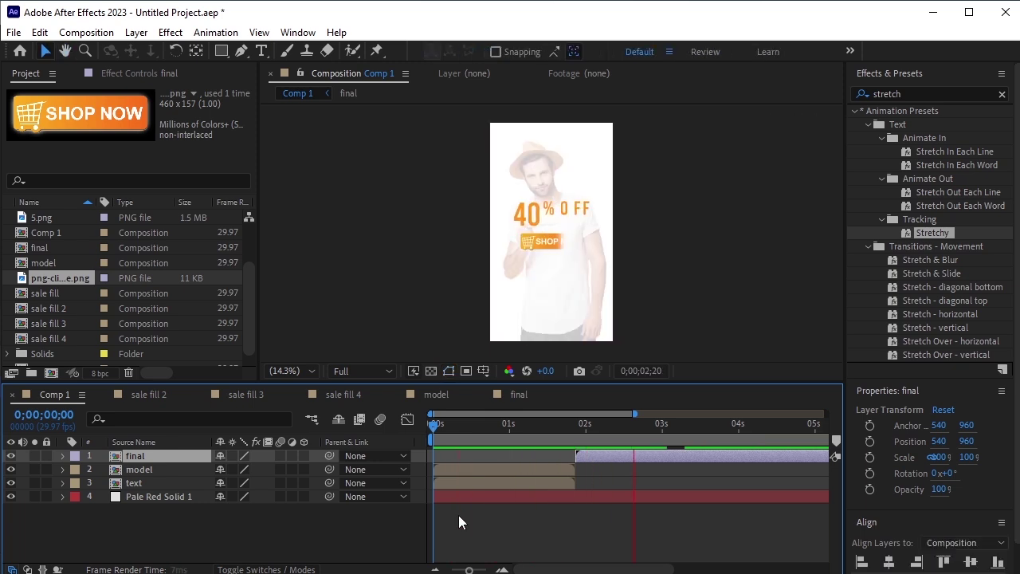
Step: Replay Comp 1 from the start to check the transition from the model and text layers into the final scene
{"action": "key", "text": "space"}
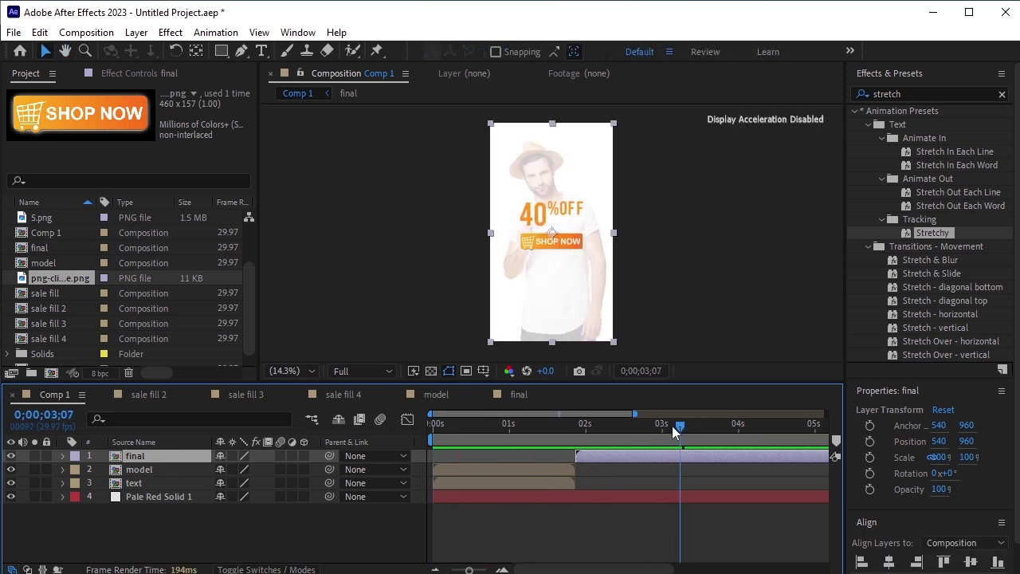
{"action": "left_click_drag", "start_coordinate": [672, 426], "coordinate": [403, 459]}
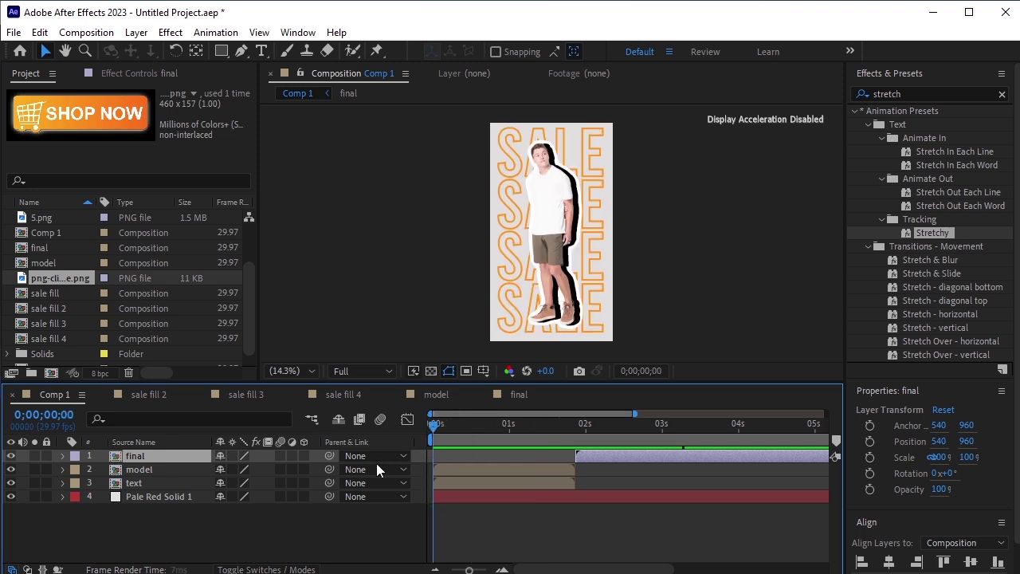
{"action": "key", "text": "space"}
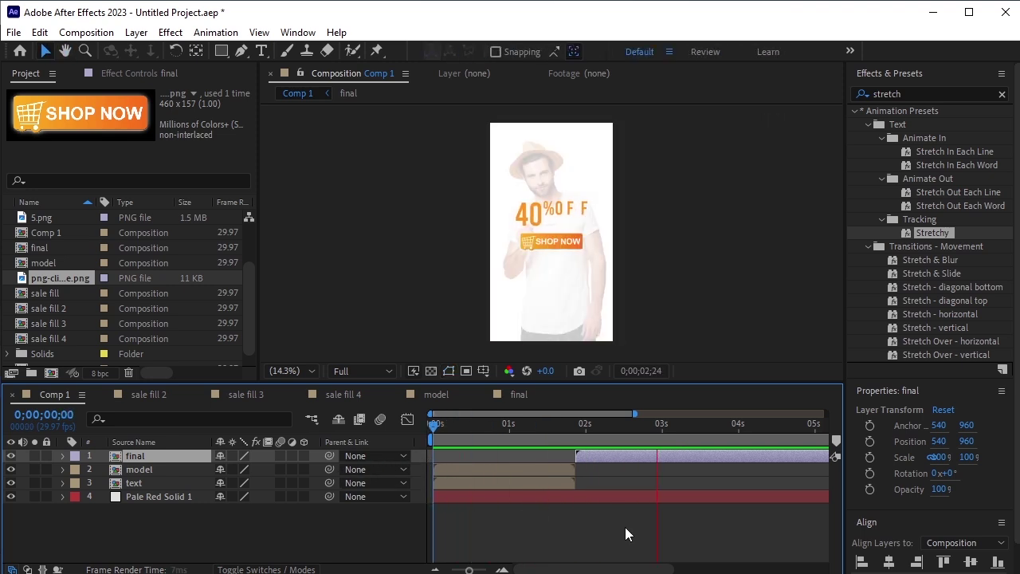
{"action": "key", "text": "space"}
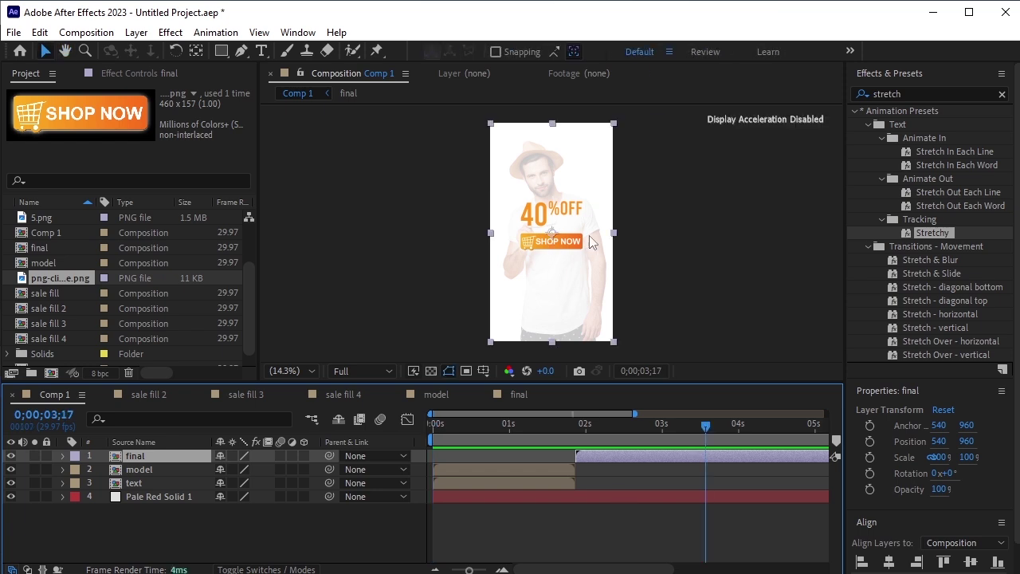
Step: In the final composition, recolor the white solid overlay to light gray and return the playhead to the start
{"action": "left_click", "coordinate": [512, 394]}
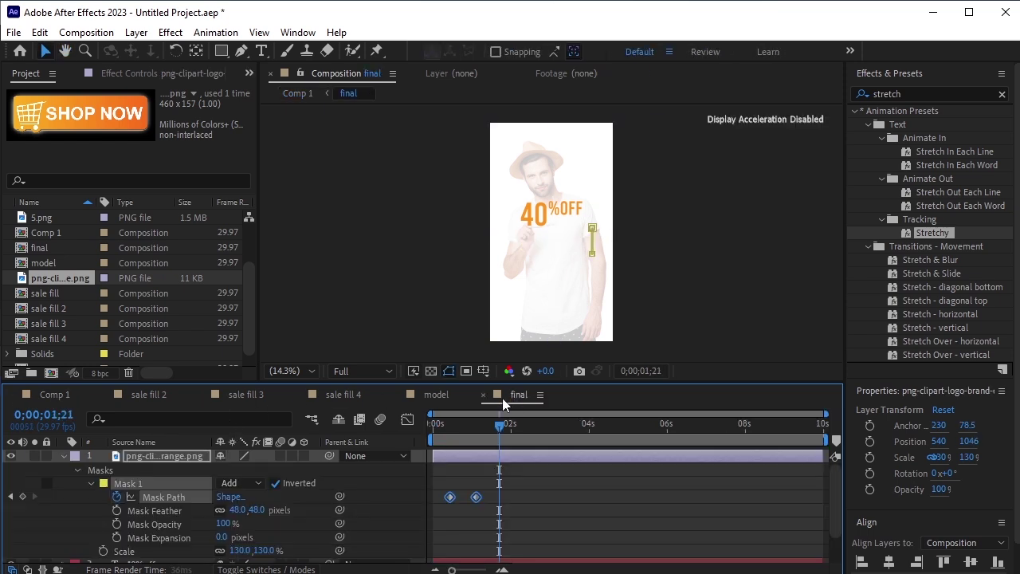
{"action": "left_click", "coordinate": [87, 483]}
{"action": "left_click", "coordinate": [77, 470]}
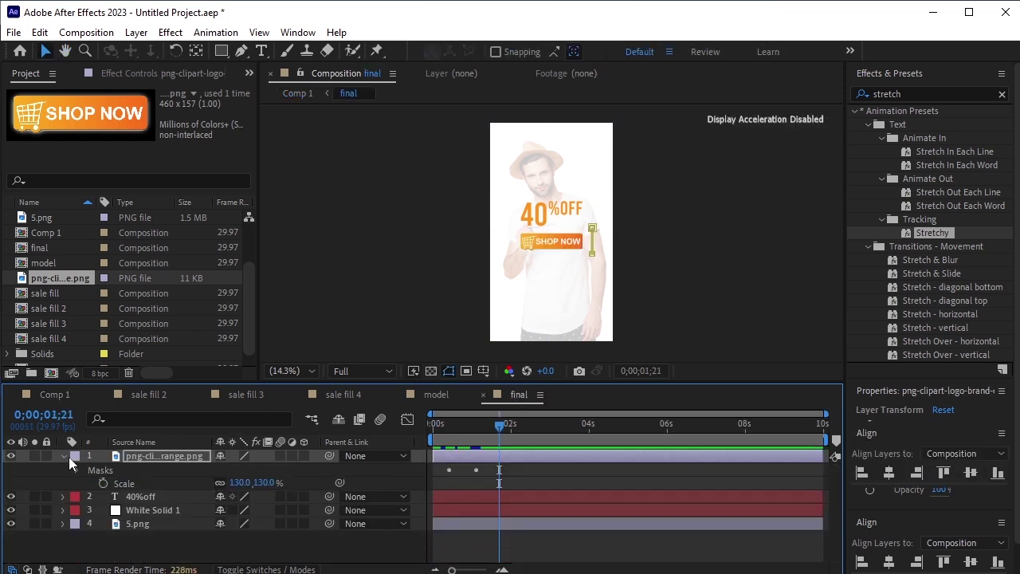
{"action": "left_click", "coordinate": [158, 508]}
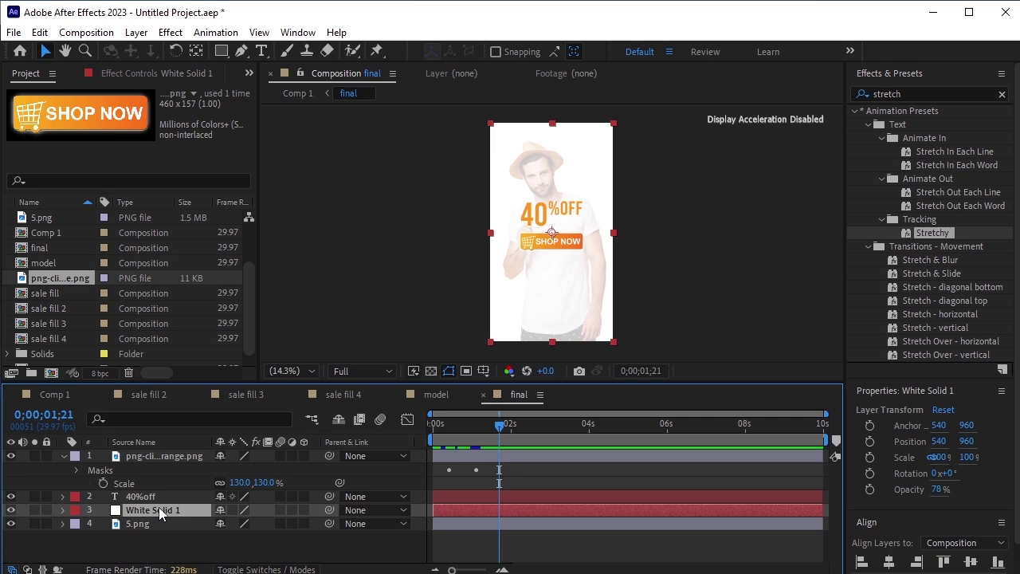
{"action": "key", "text": "ctrl+shift+y"}
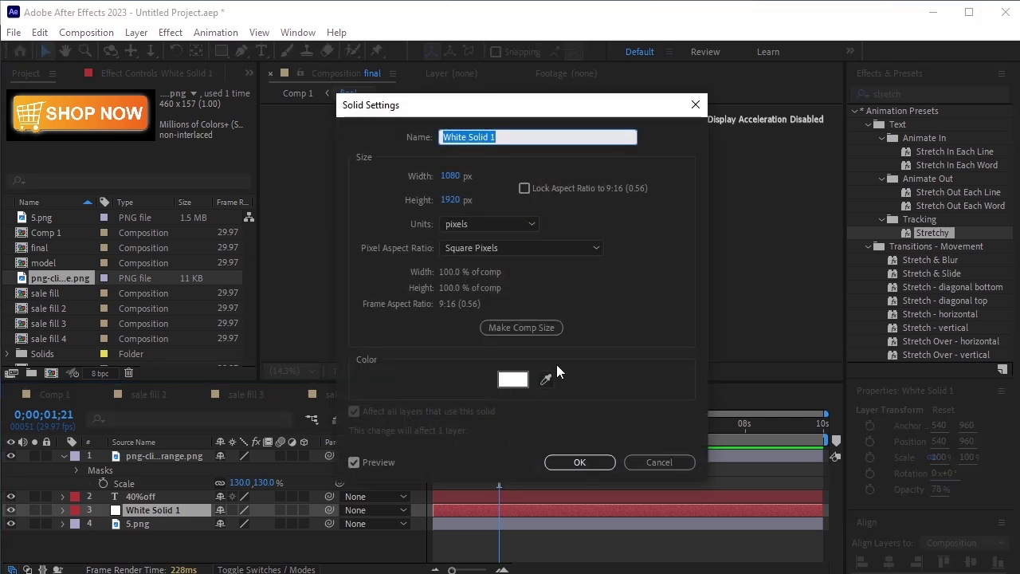
{"action": "left_click", "coordinate": [513, 379]}
{"action": "mouse_move", "coordinate": [375, 345]}
{"action": "left_mouse_down"}
{"action": "mouse_move", "coordinate": [363, 366]}
{"action": "mouse_move", "coordinate": [360, 358]}
{"action": "left_mouse_up"}
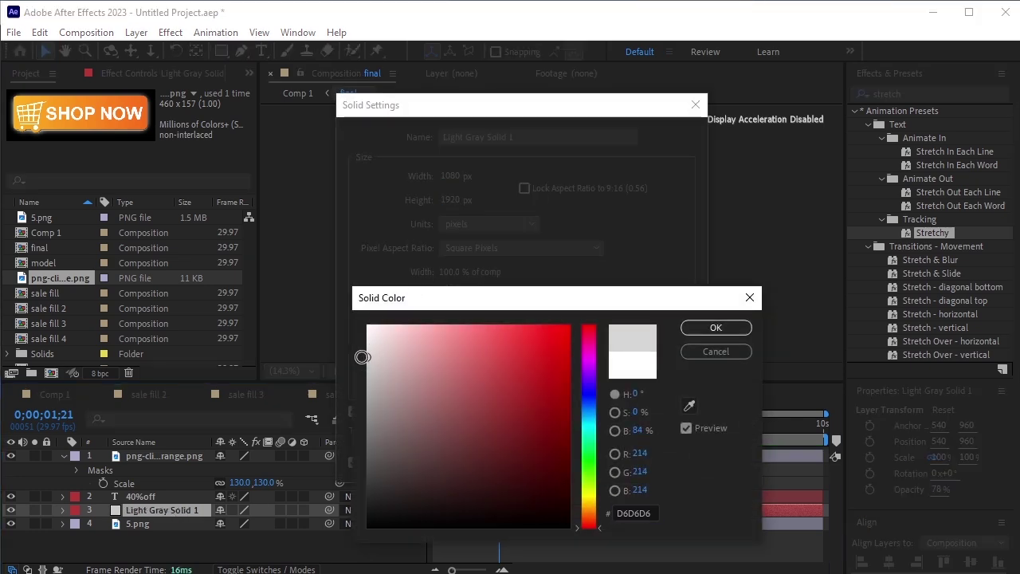
{"action": "left_click", "coordinate": [716, 328]}
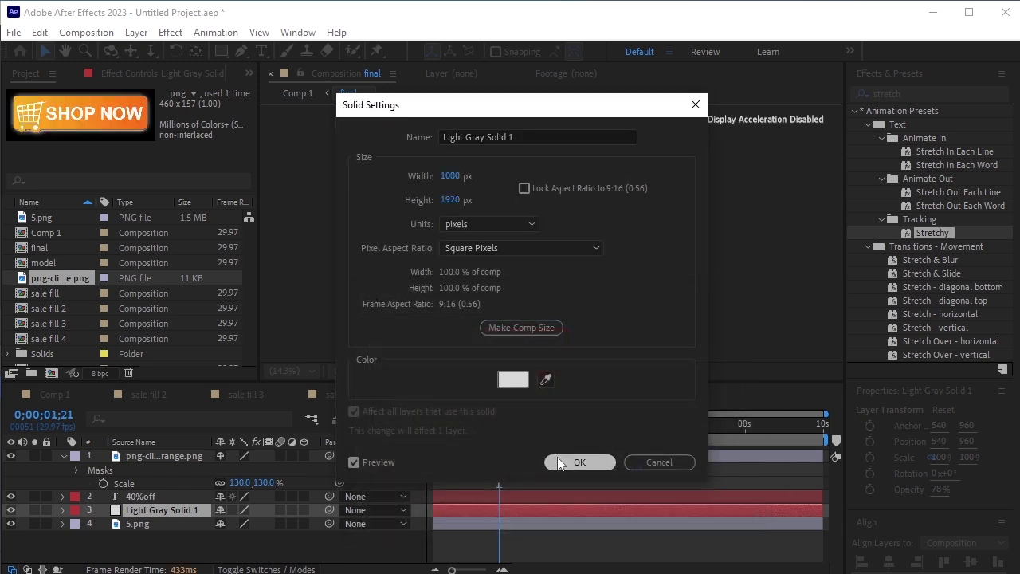
{"action": "left_click", "coordinate": [559, 457]}
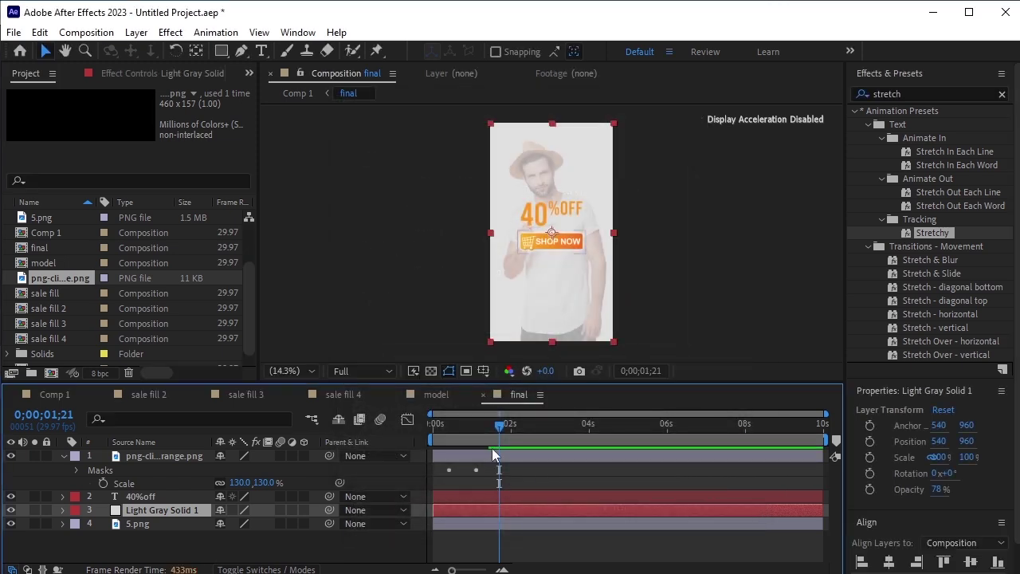
{"action": "left_click_drag", "start_coordinate": [499, 424], "coordinate": [243, 450]}
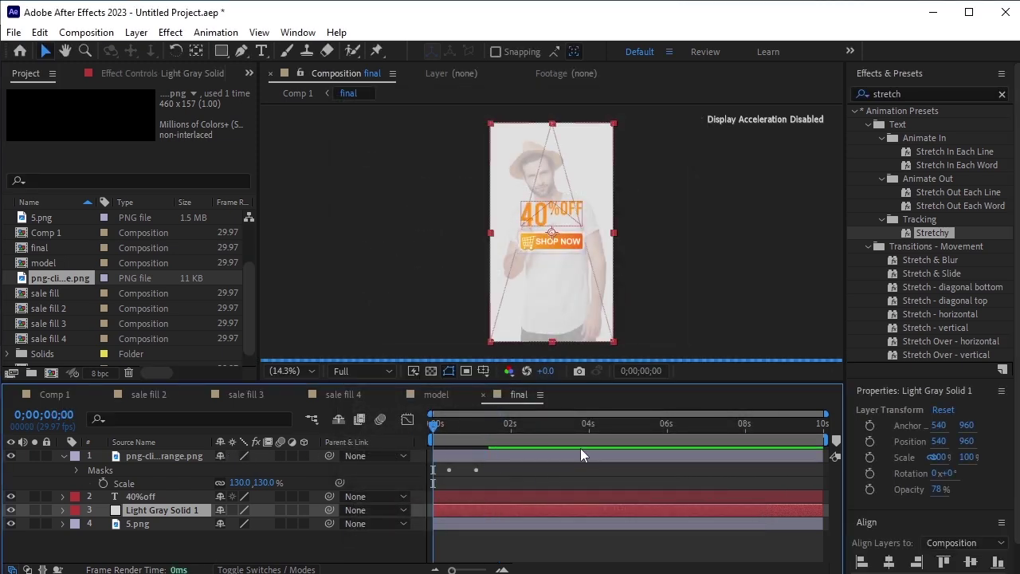
Step: Preview Comp 1 from the start to check the light gray background in the final scene
{"action": "left_click", "coordinate": [45, 396]}
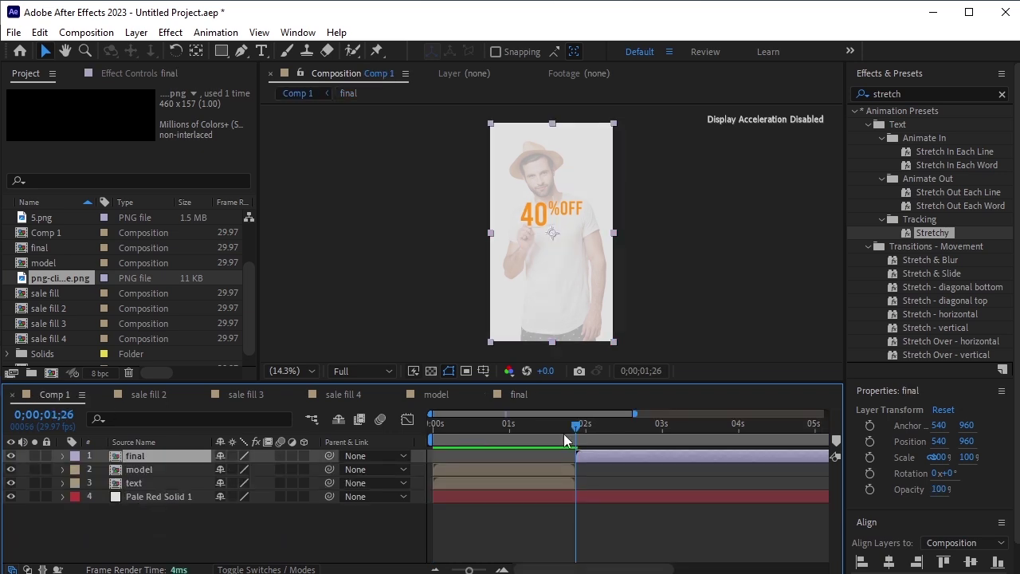
{"action": "left_click_drag", "start_coordinate": [572, 428], "coordinate": [59, 454]}
{"action": "key", "text": "space"}
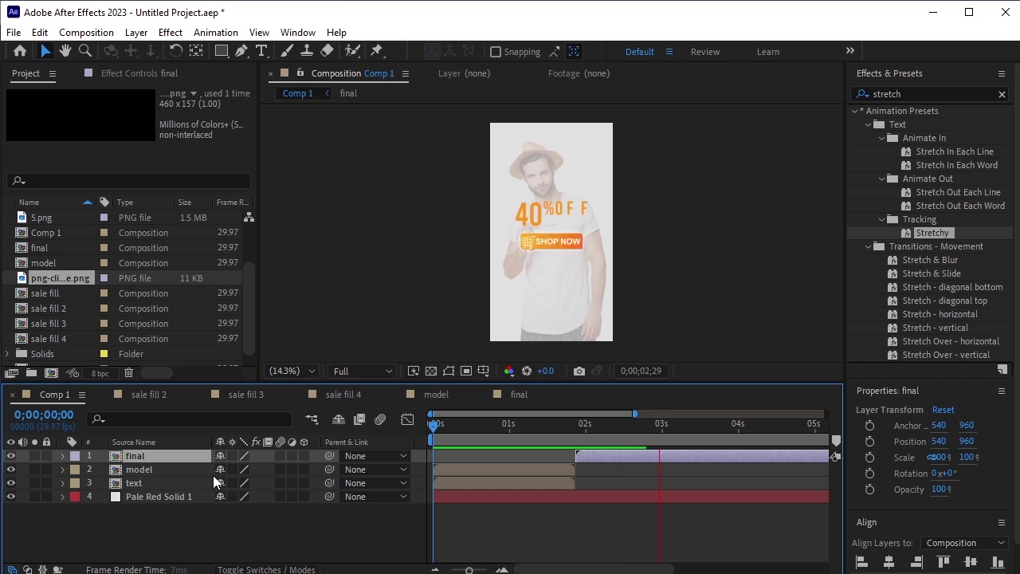
{"action": "key", "text": "space"}
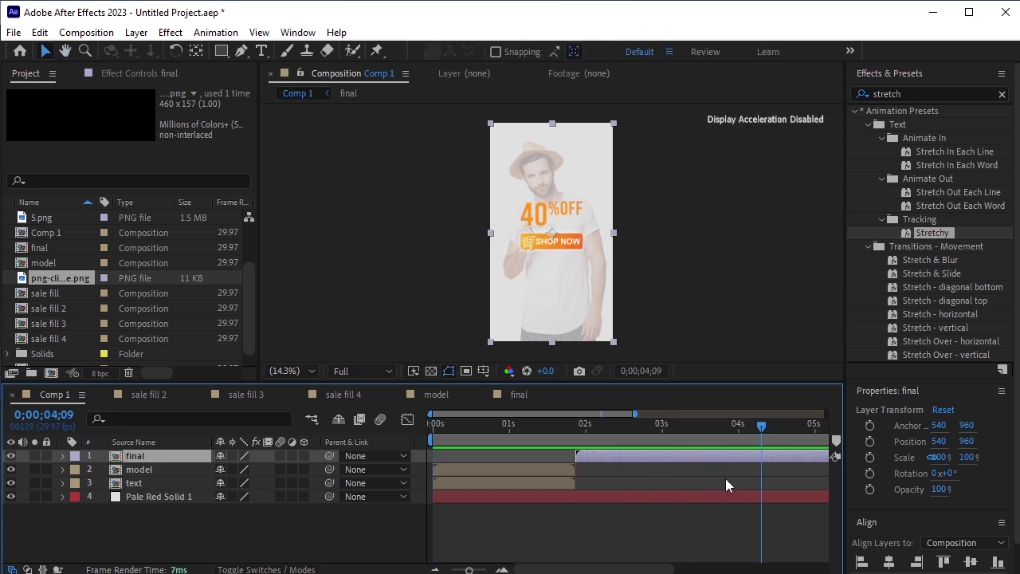
{"action": "left_click_drag", "start_coordinate": [762, 421], "coordinate": [199, 454]}
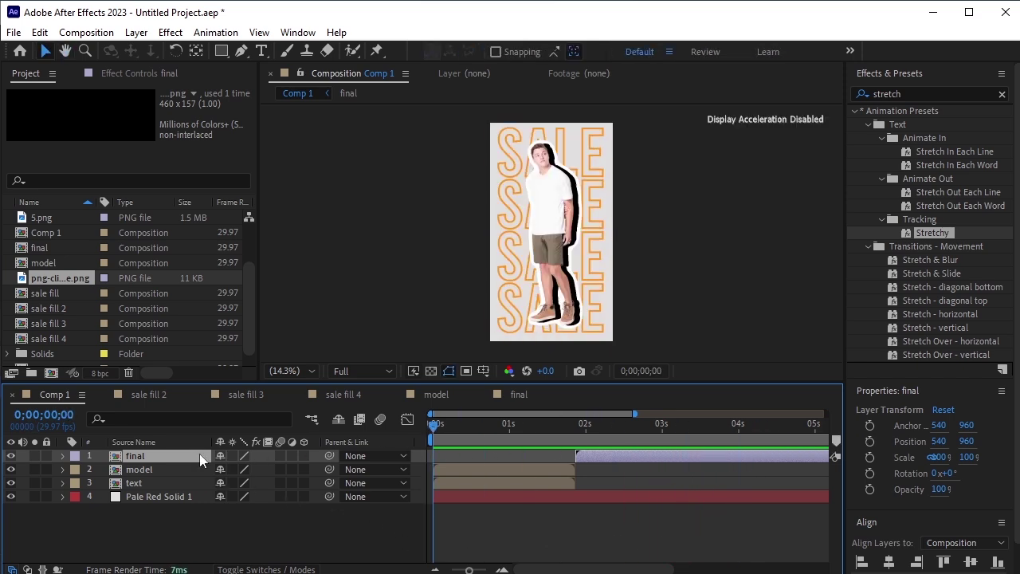
Step: Shorten Comp 1's work area to end at about 5.4 seconds and preview the full sale animation
{"action": "scroll", "coordinate": [794, 474], "scroll_direction": "down", "scroll_amount": 3}
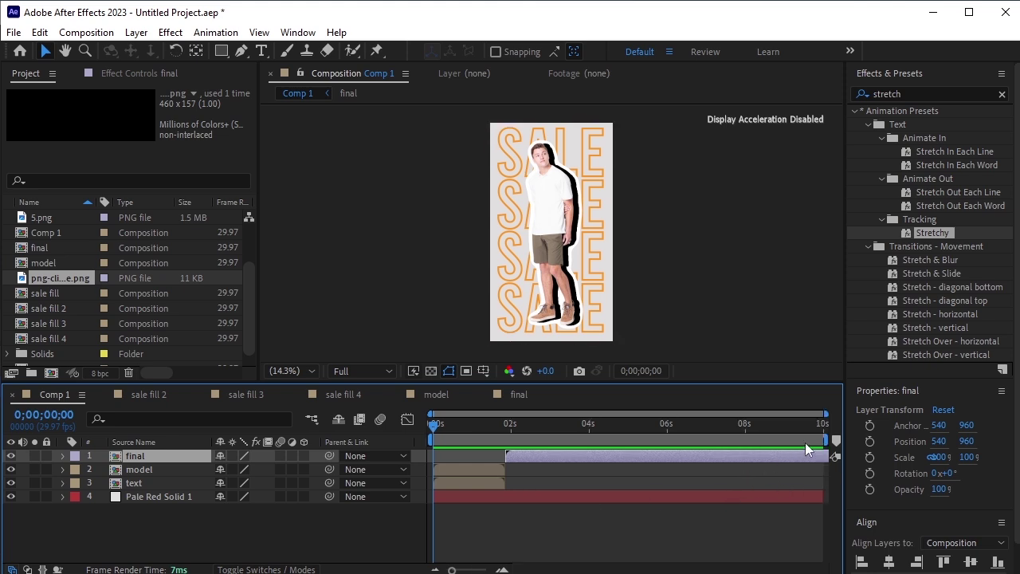
{"action": "left_click_drag", "start_coordinate": [833, 437], "coordinate": [602, 474]}
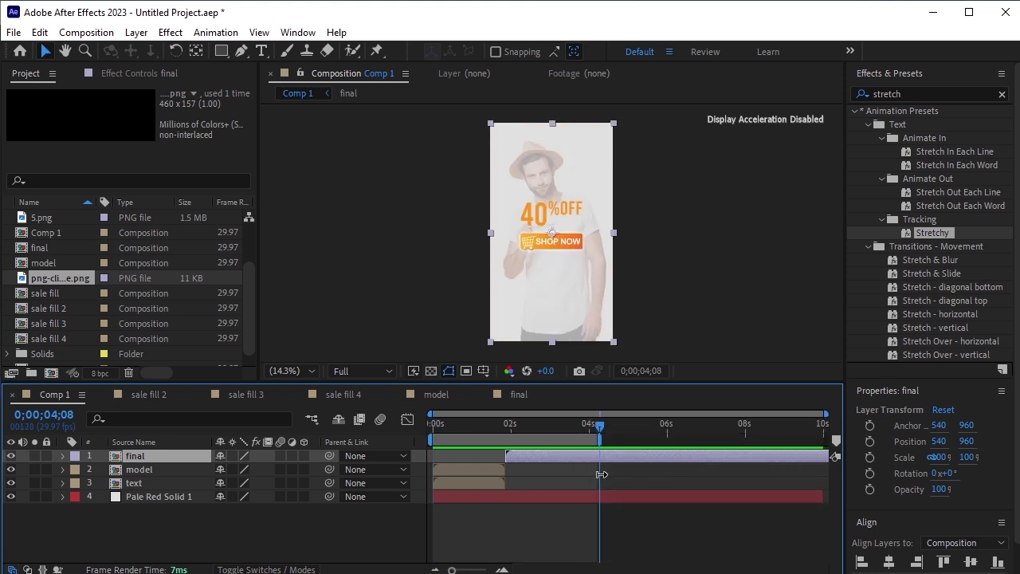
{"action": "key", "text": "space"}
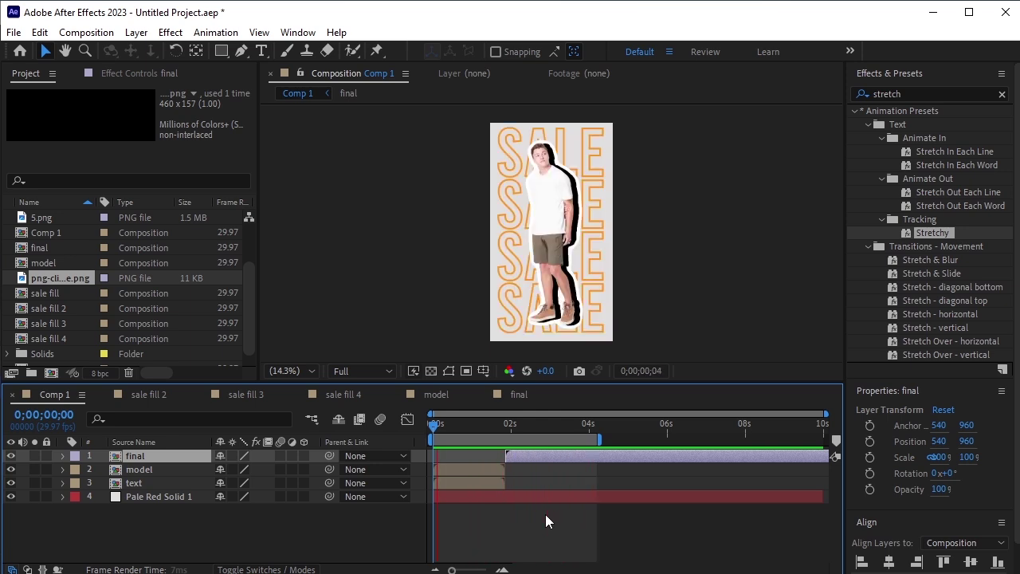
{"action": "left_click_drag", "start_coordinate": [599, 440], "coordinate": [644, 443]}
{"action": "key", "text": "space"}
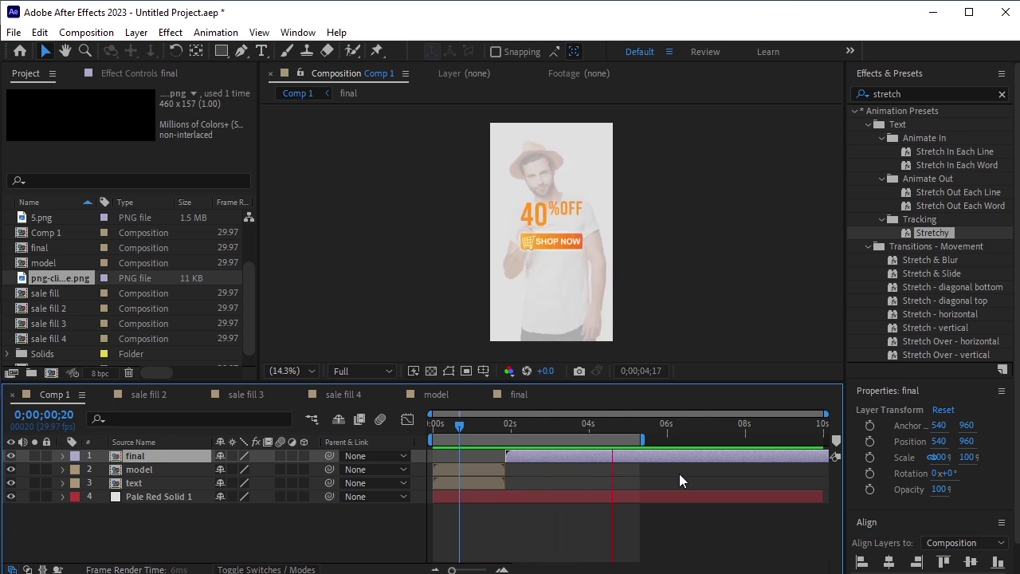
{"action": "key", "text": "space"}
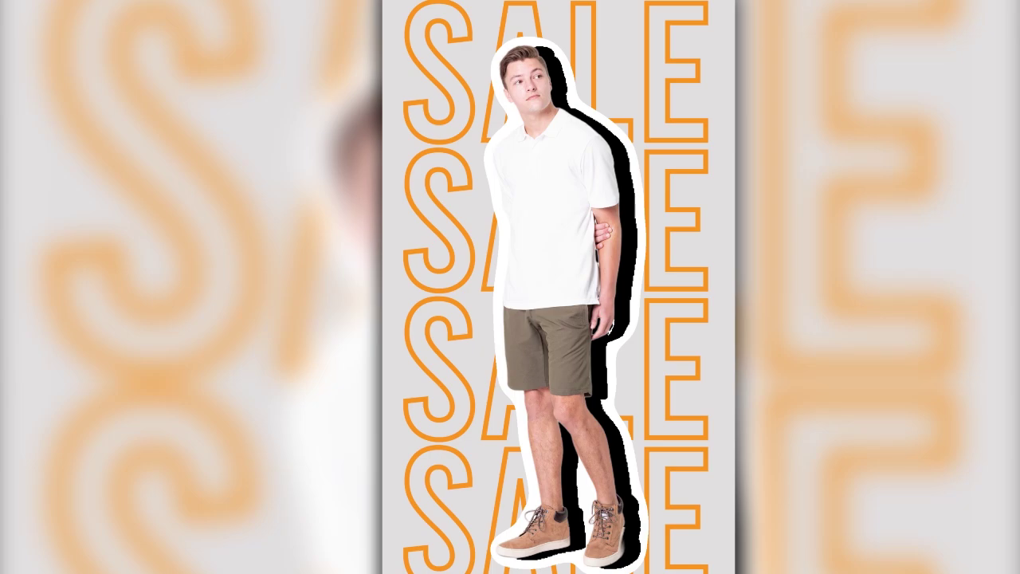